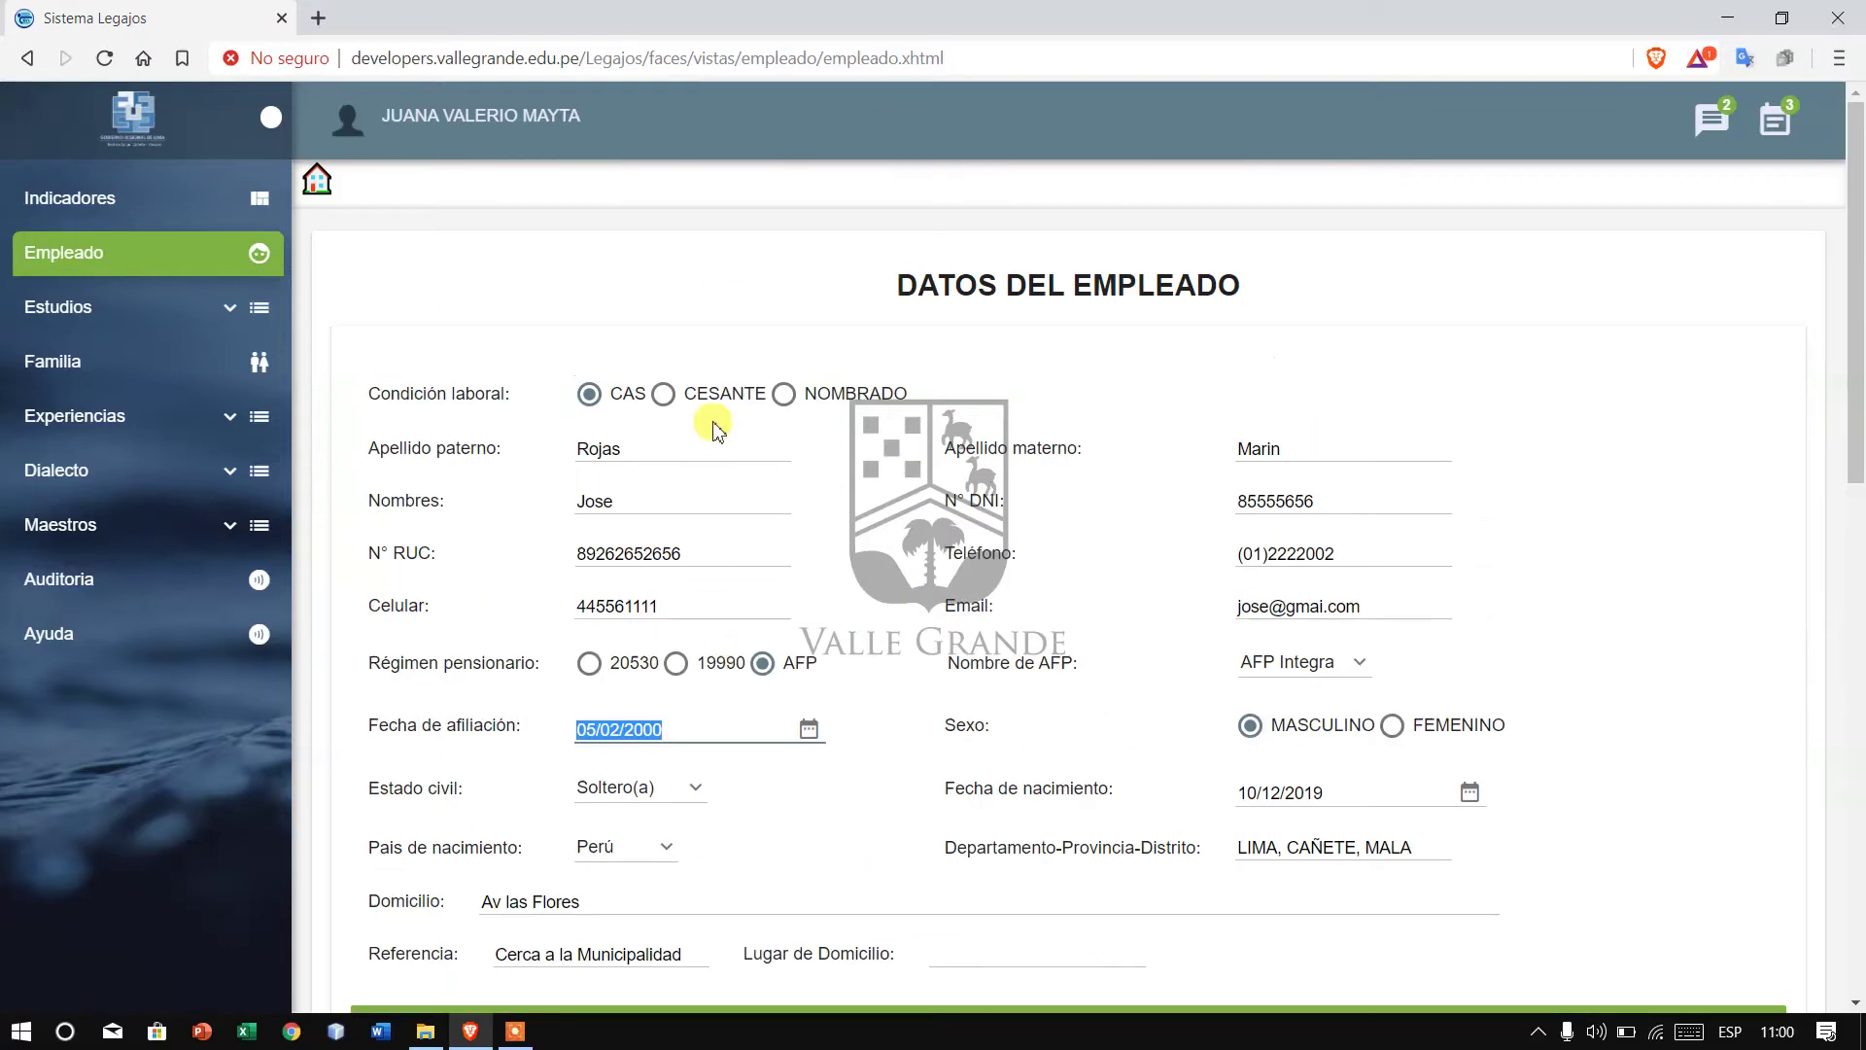
- Switch the Condición laboral to NOMBRADO to review the form's fields for it, and set it back to CAS
scroll(704, 403, down, 4)
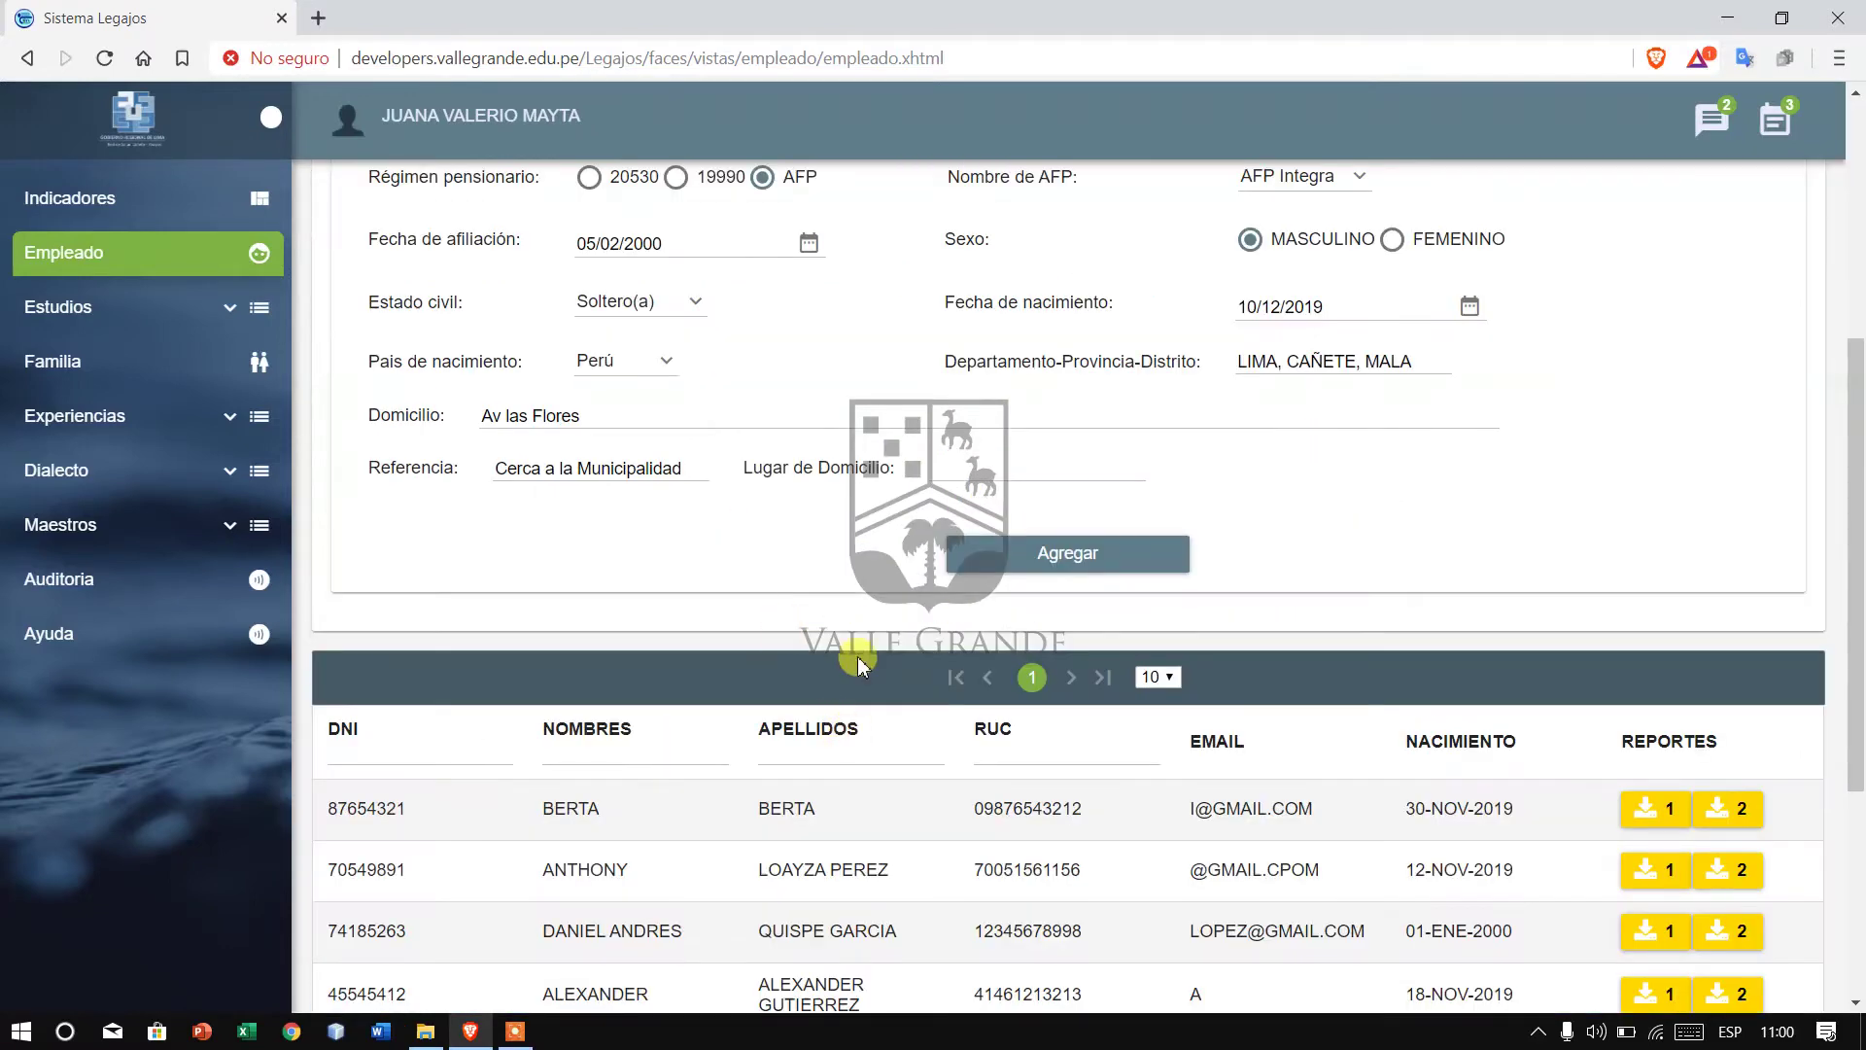
scroll(858, 665, up, 5)
click(782, 392)
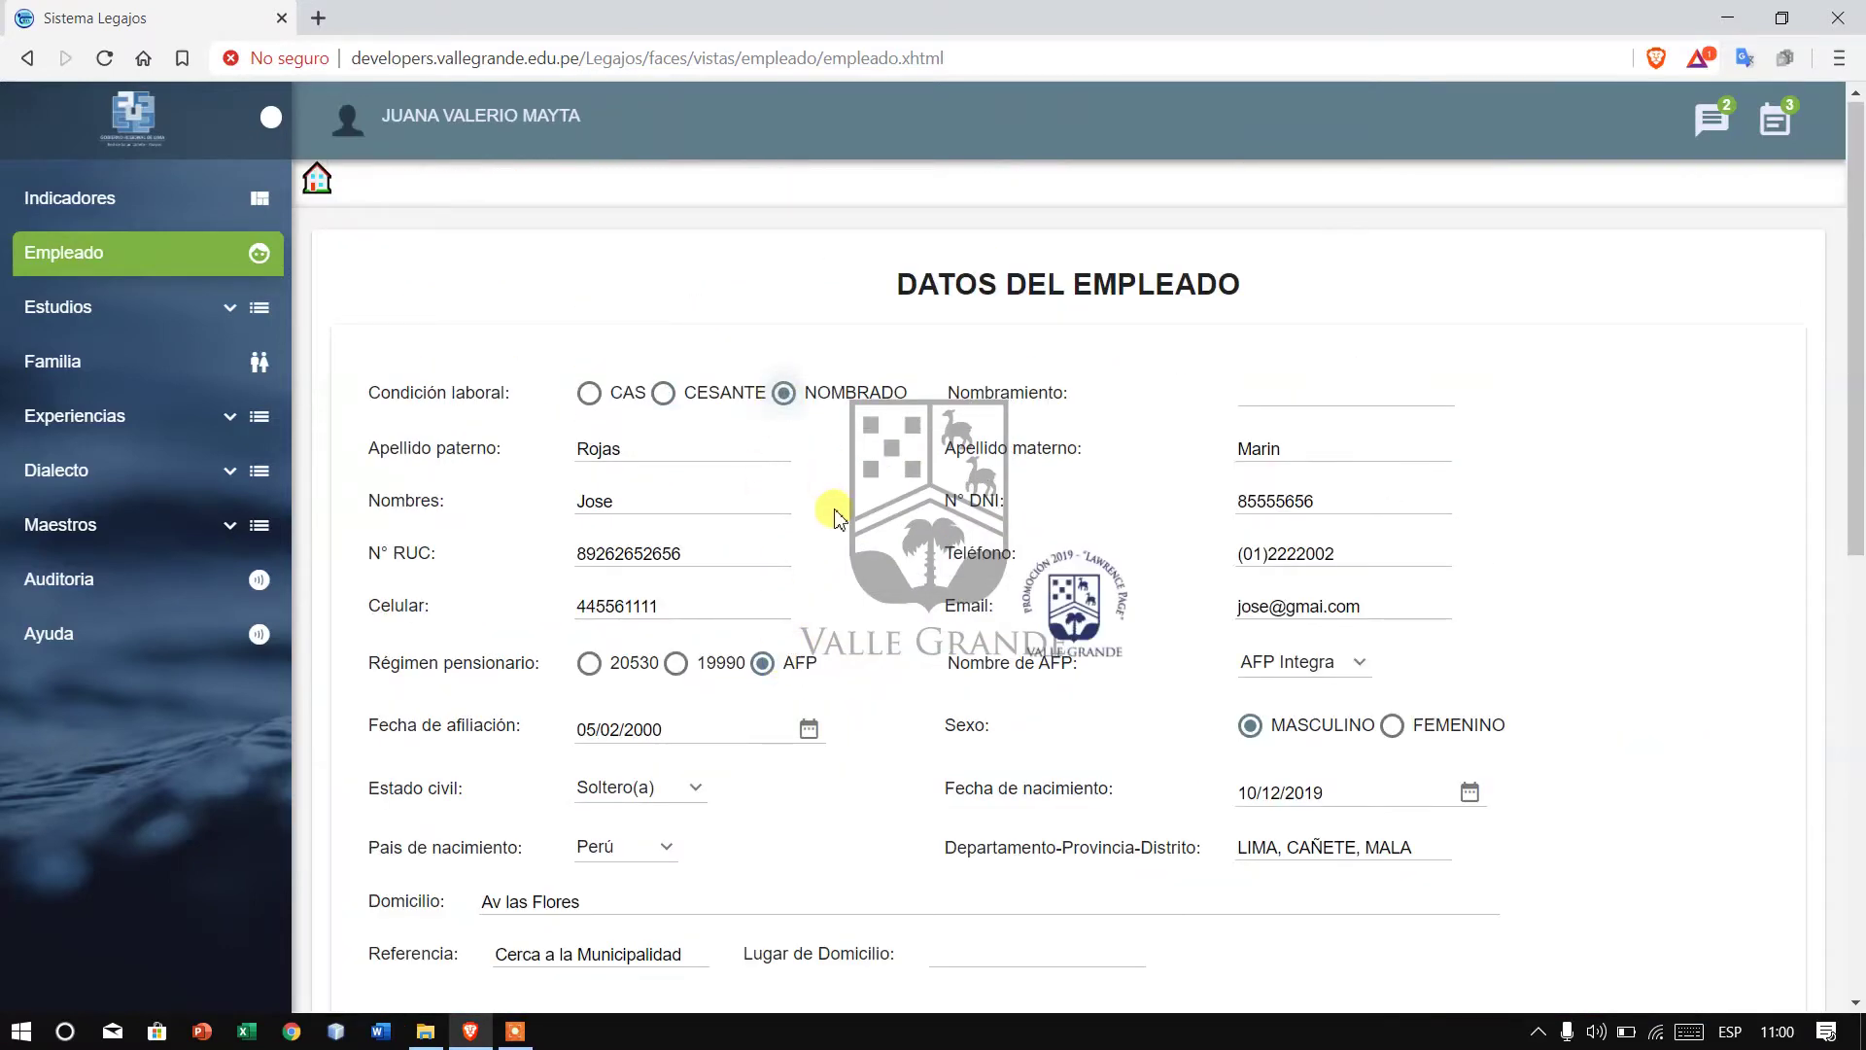
scroll(834, 515, down, 5)
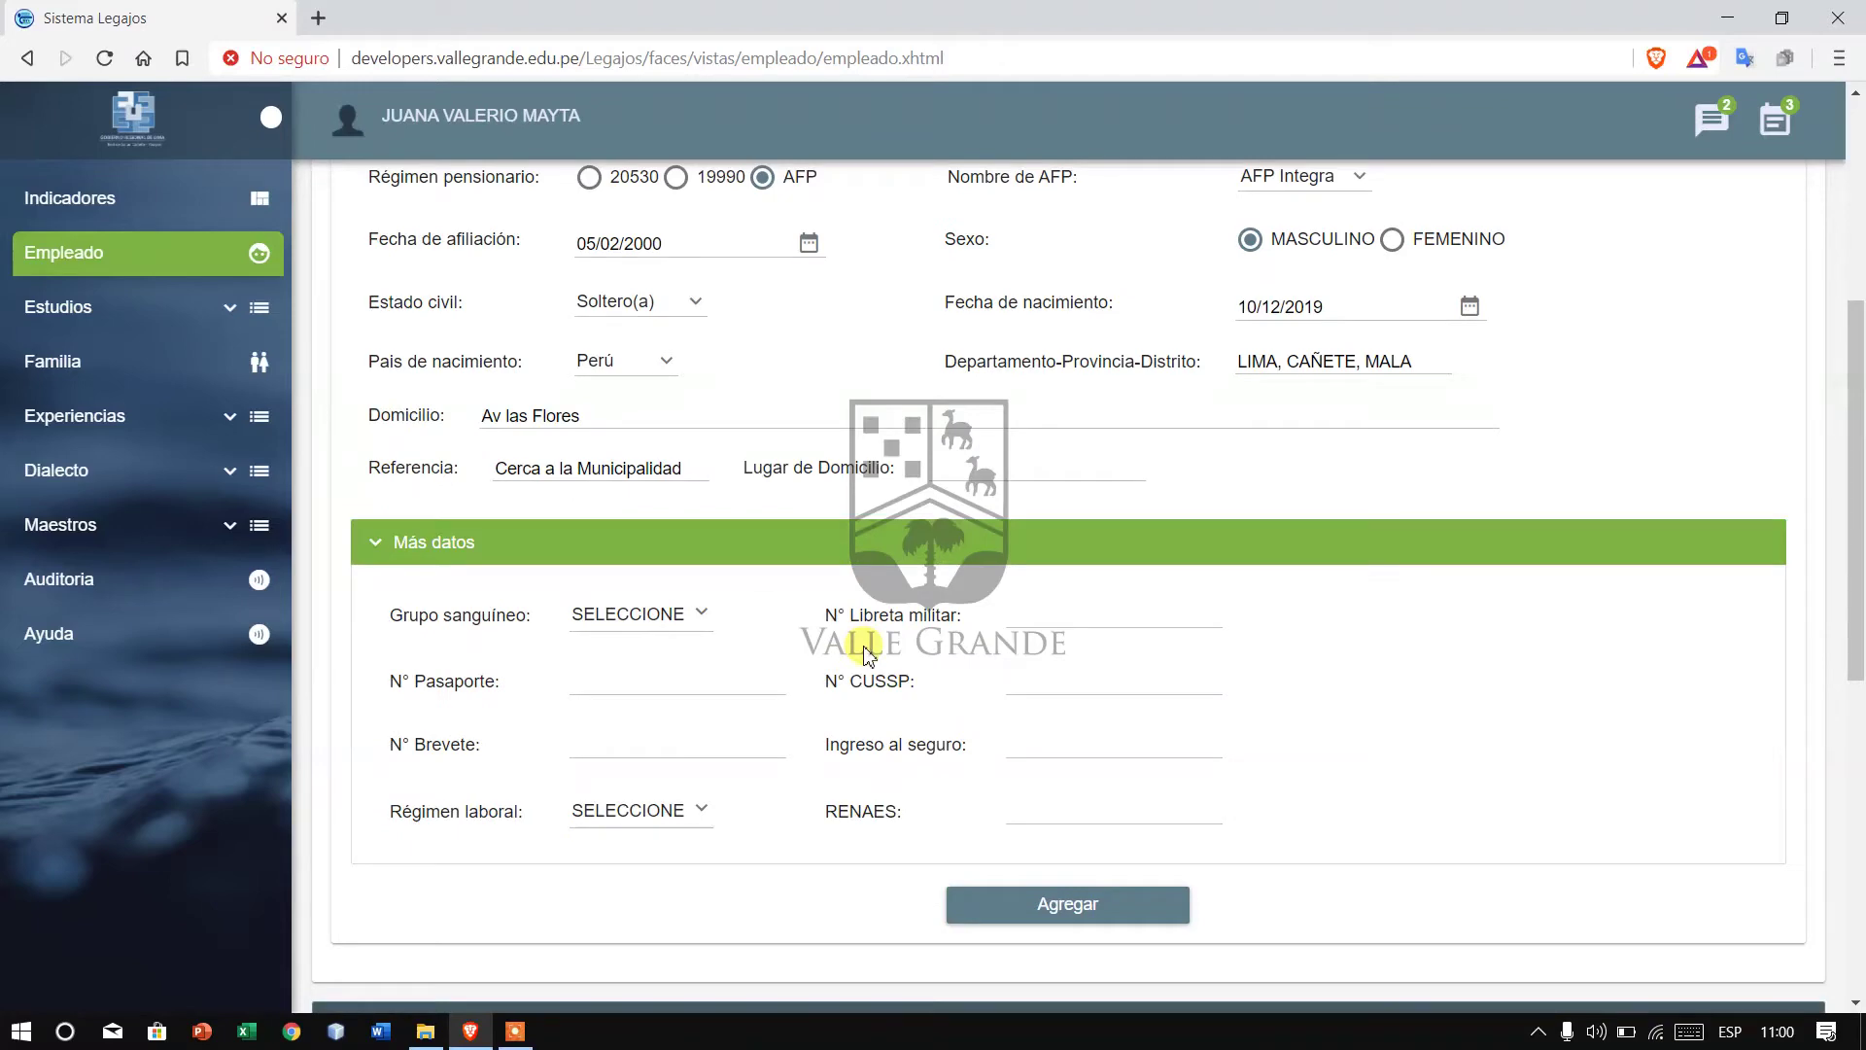
scroll(867, 653, up, 5)
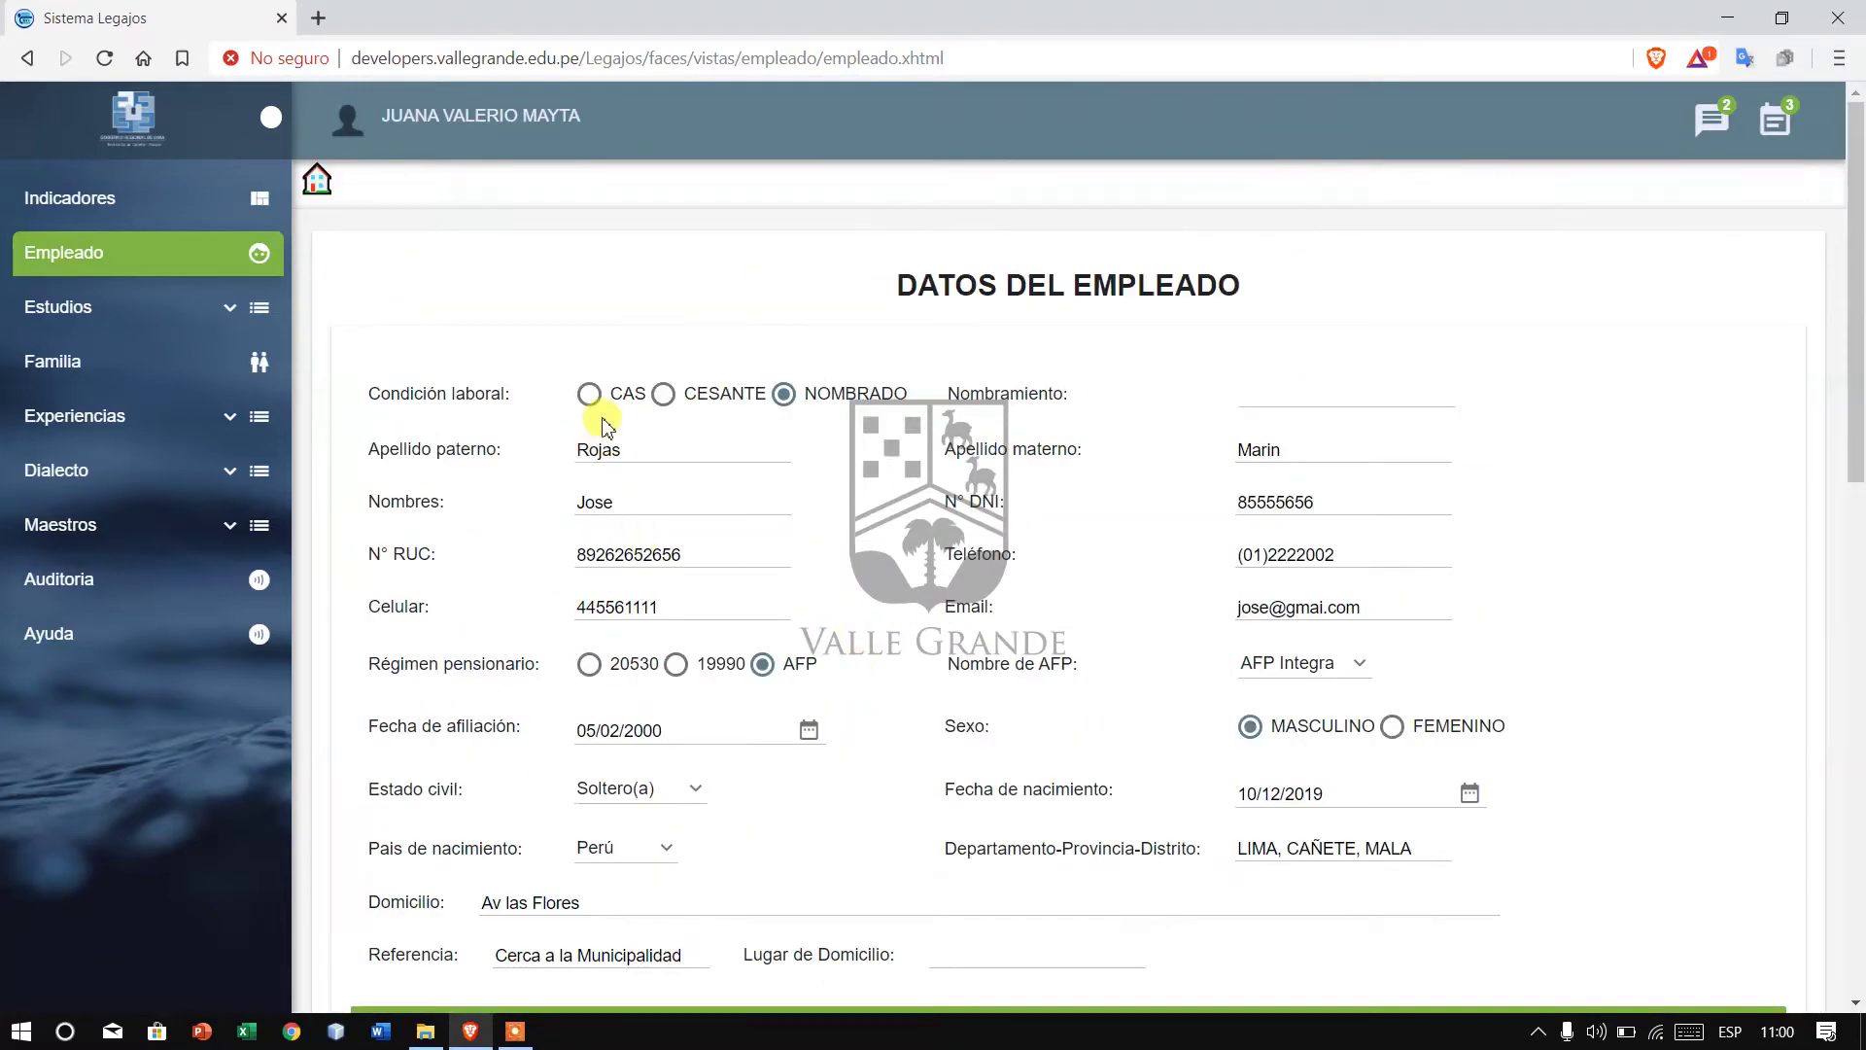
click(593, 393)
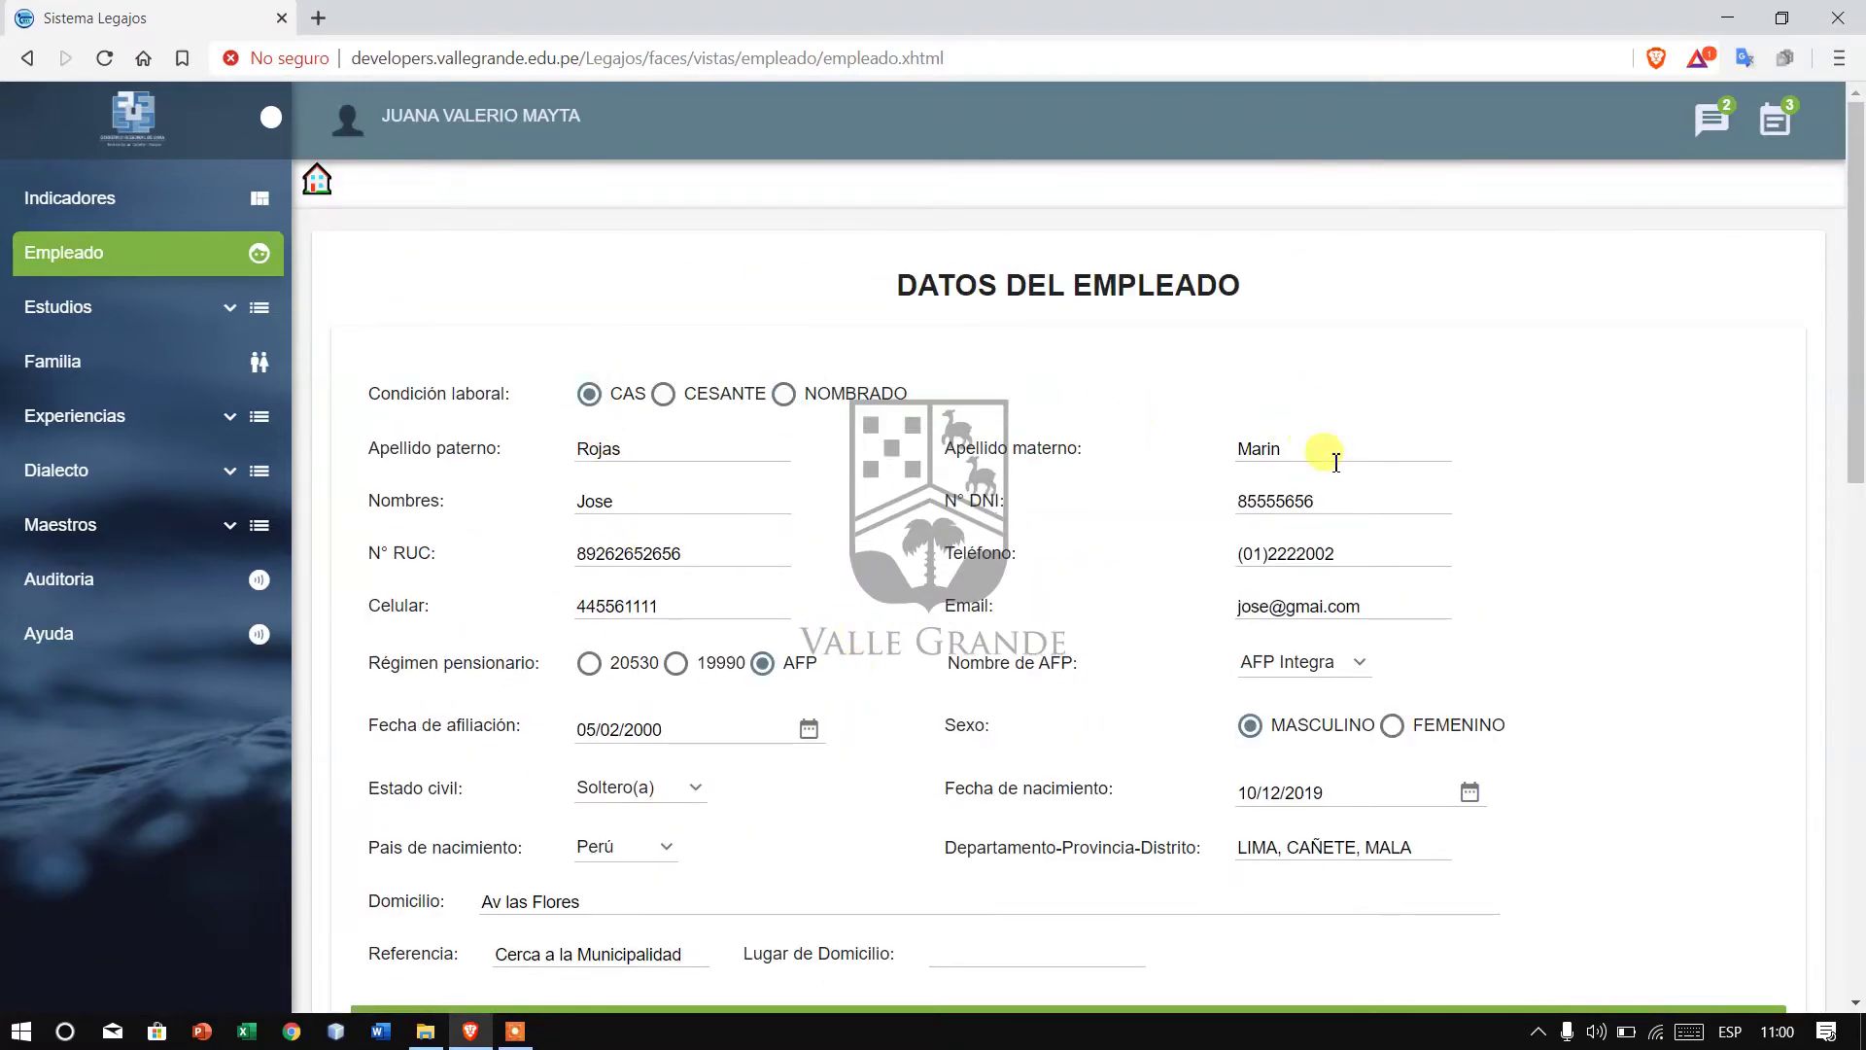
- Review the employee's surnames, given names, DNI, RUC, telephone, mobile and email fields one by one
click(688, 454)
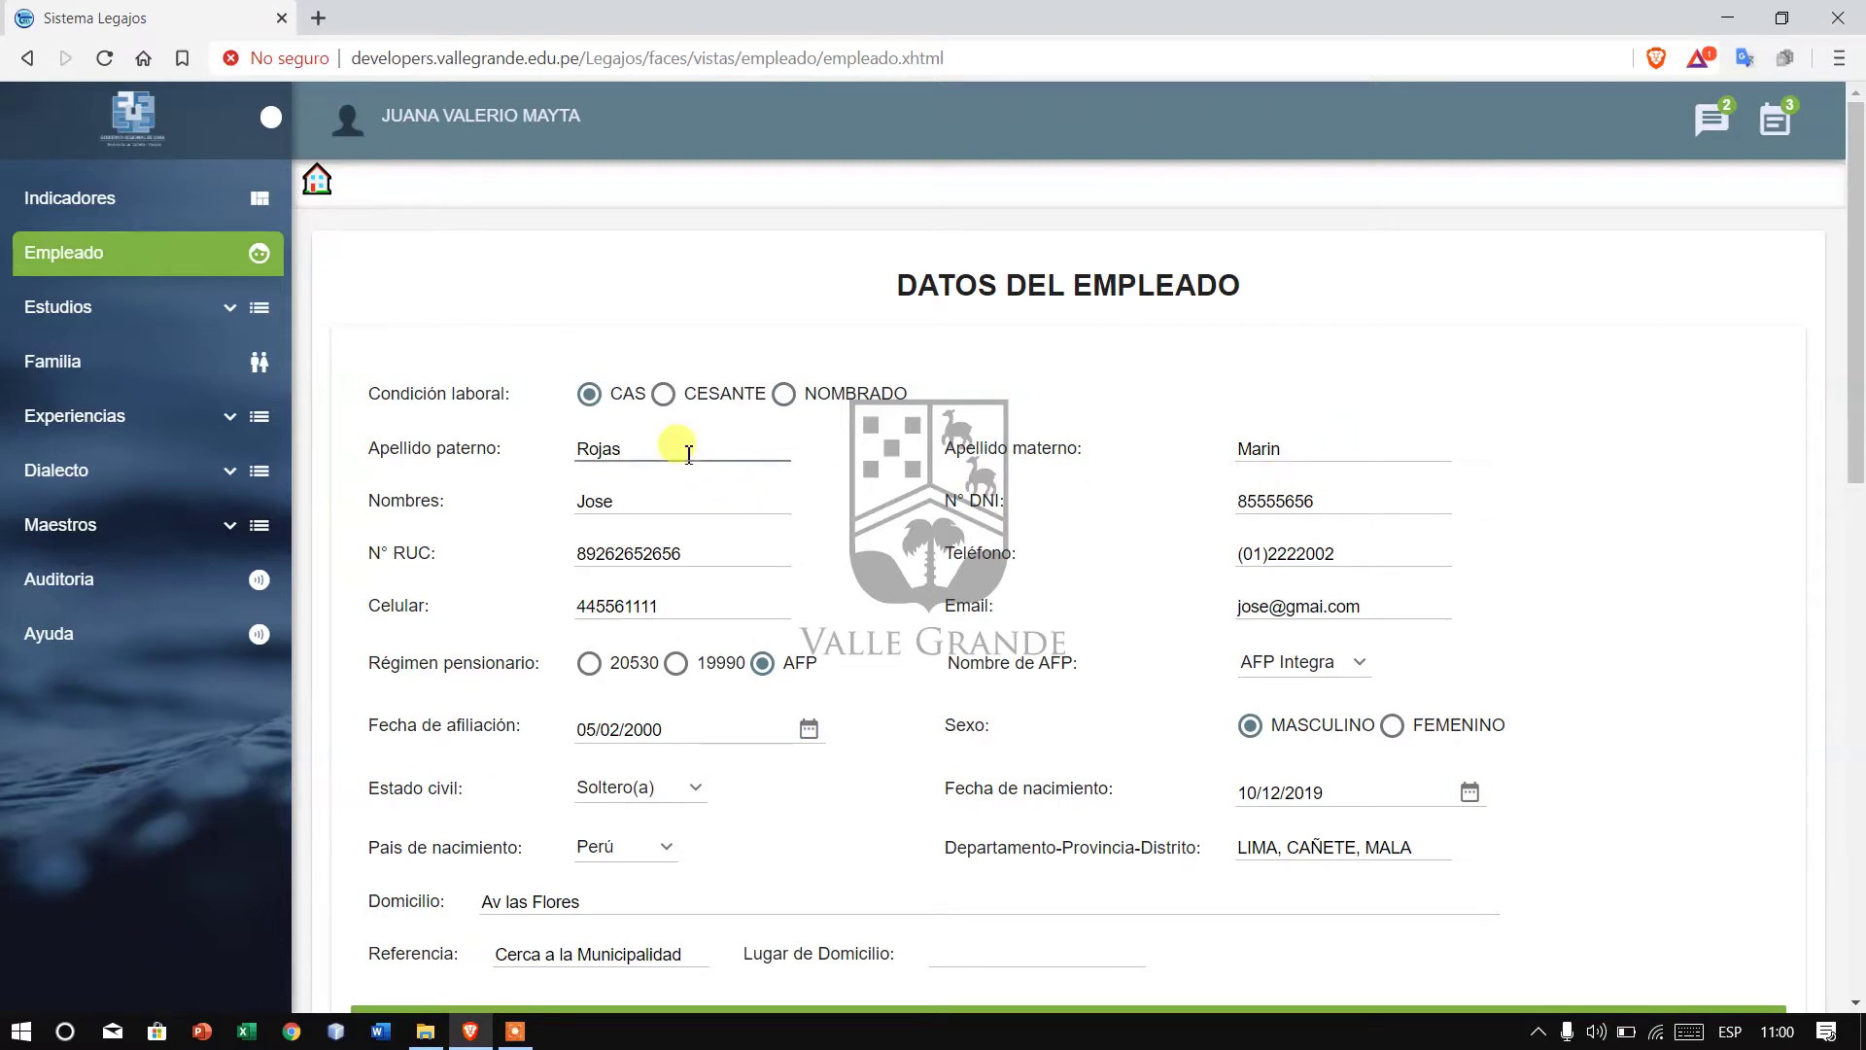
click(1325, 463)
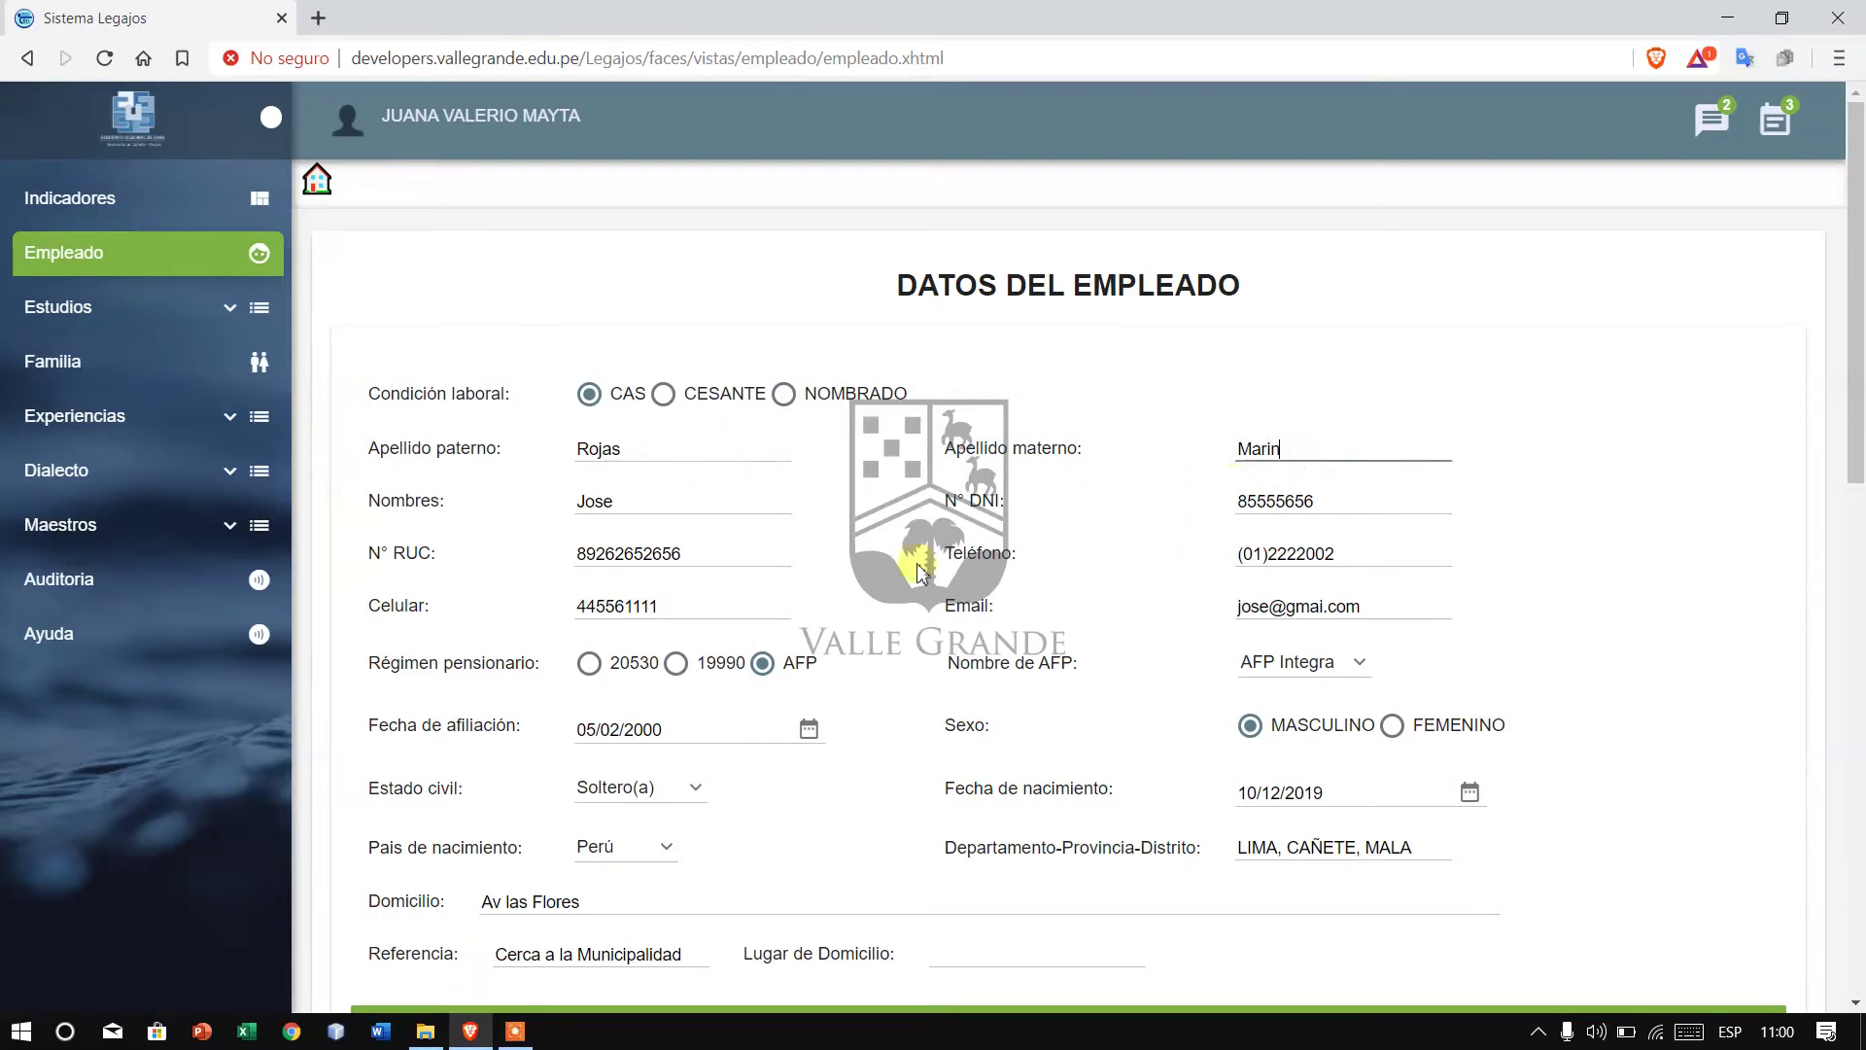
click(644, 498)
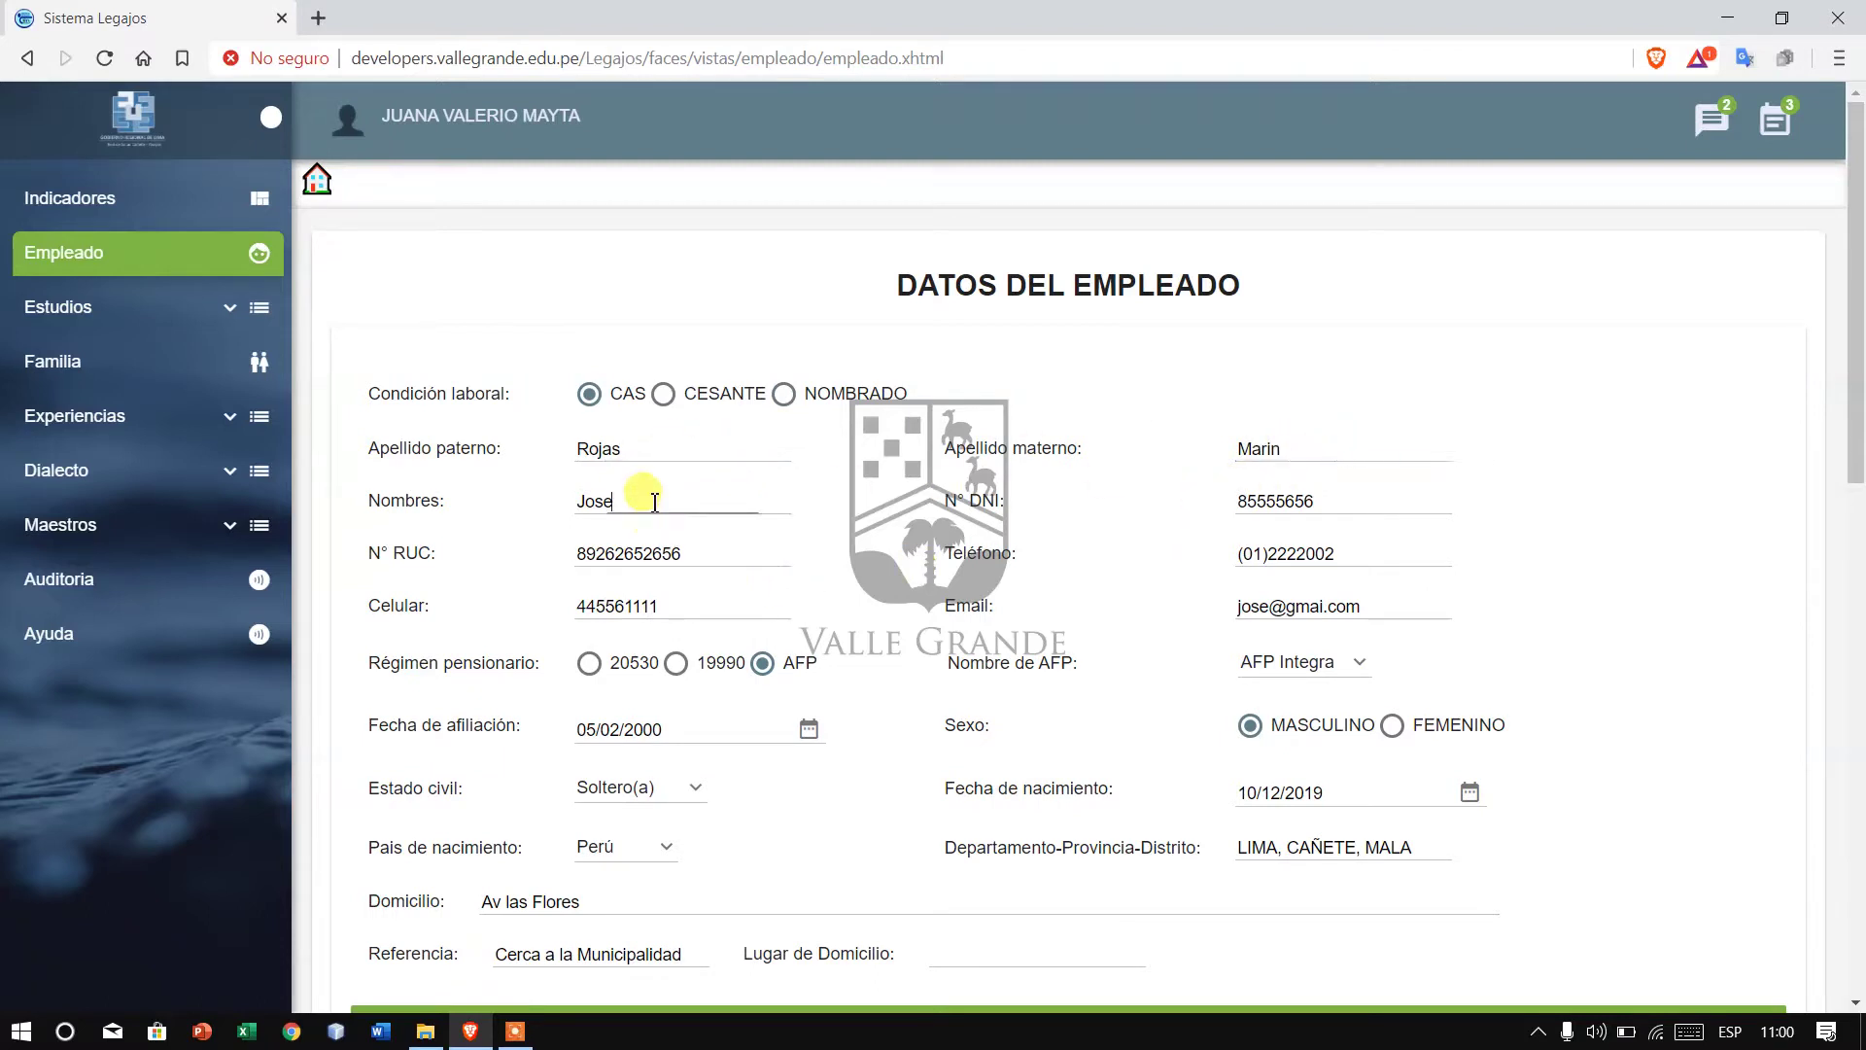
double_click(1337, 504)
double_click(707, 549)
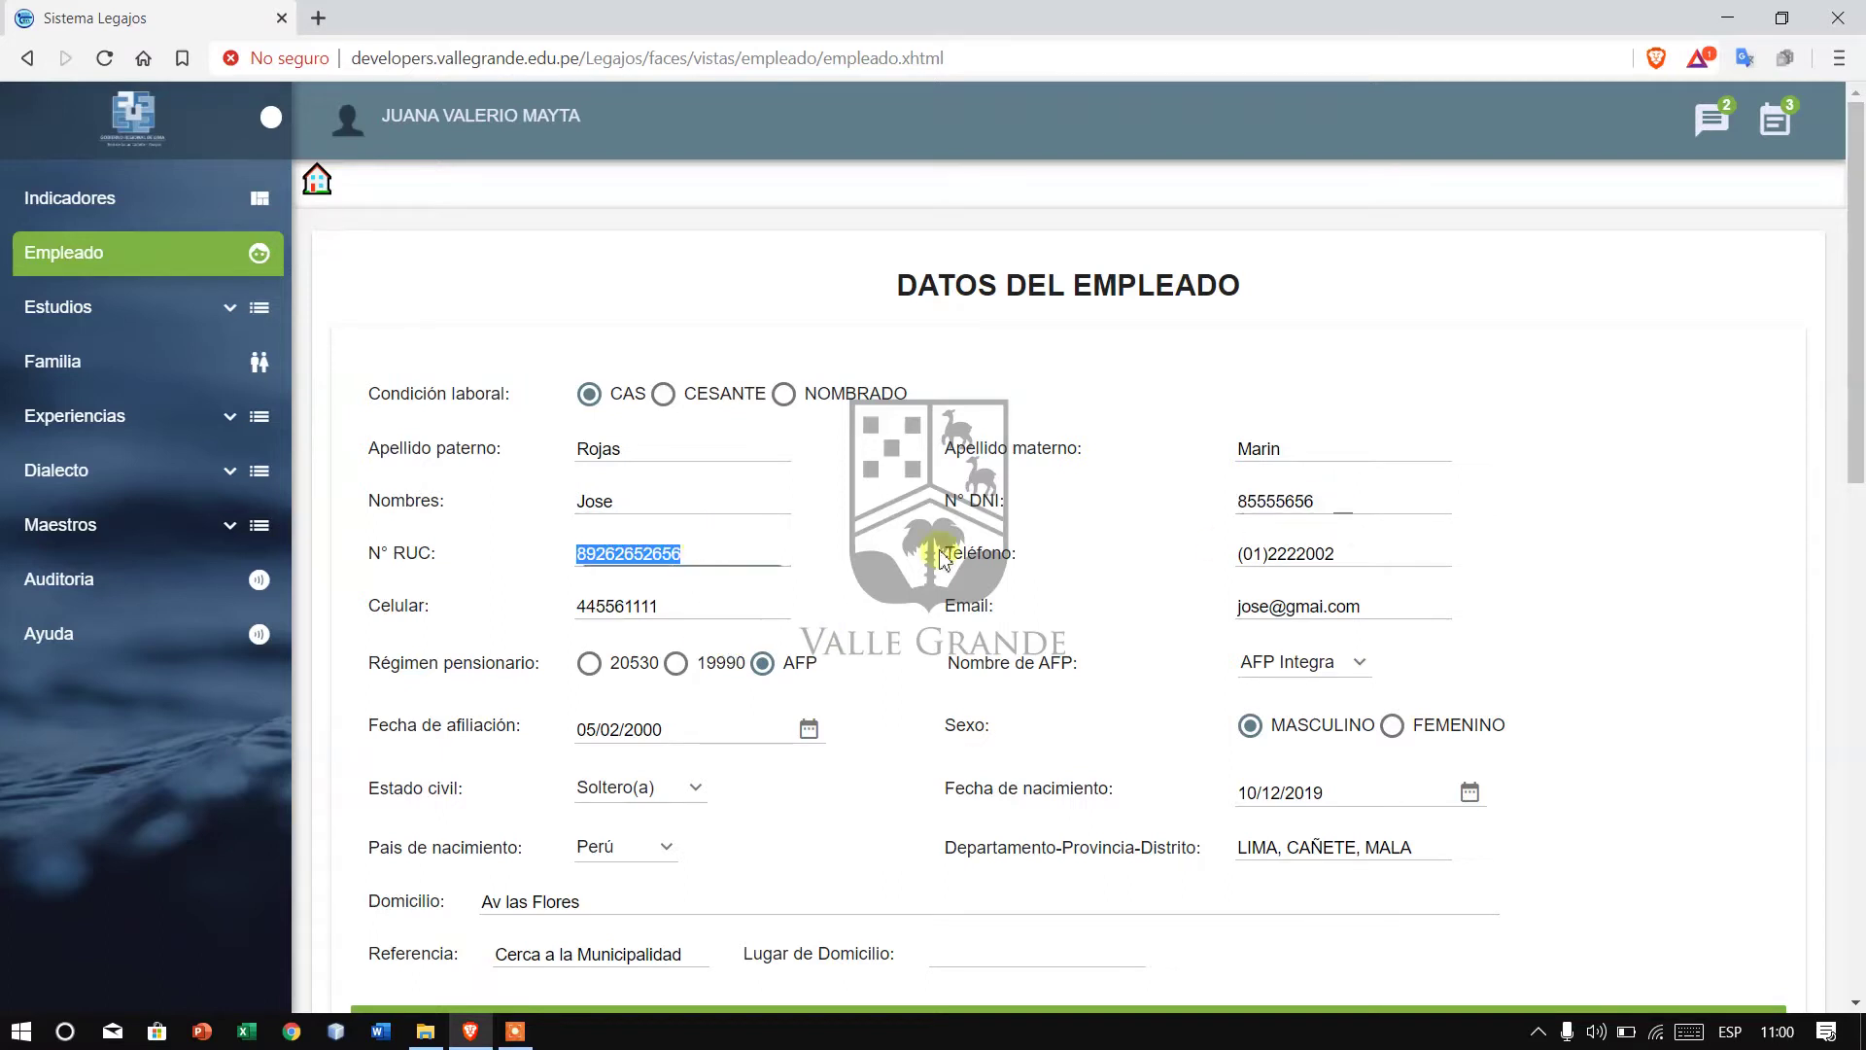
double_click(1362, 551)
double_click(688, 608)
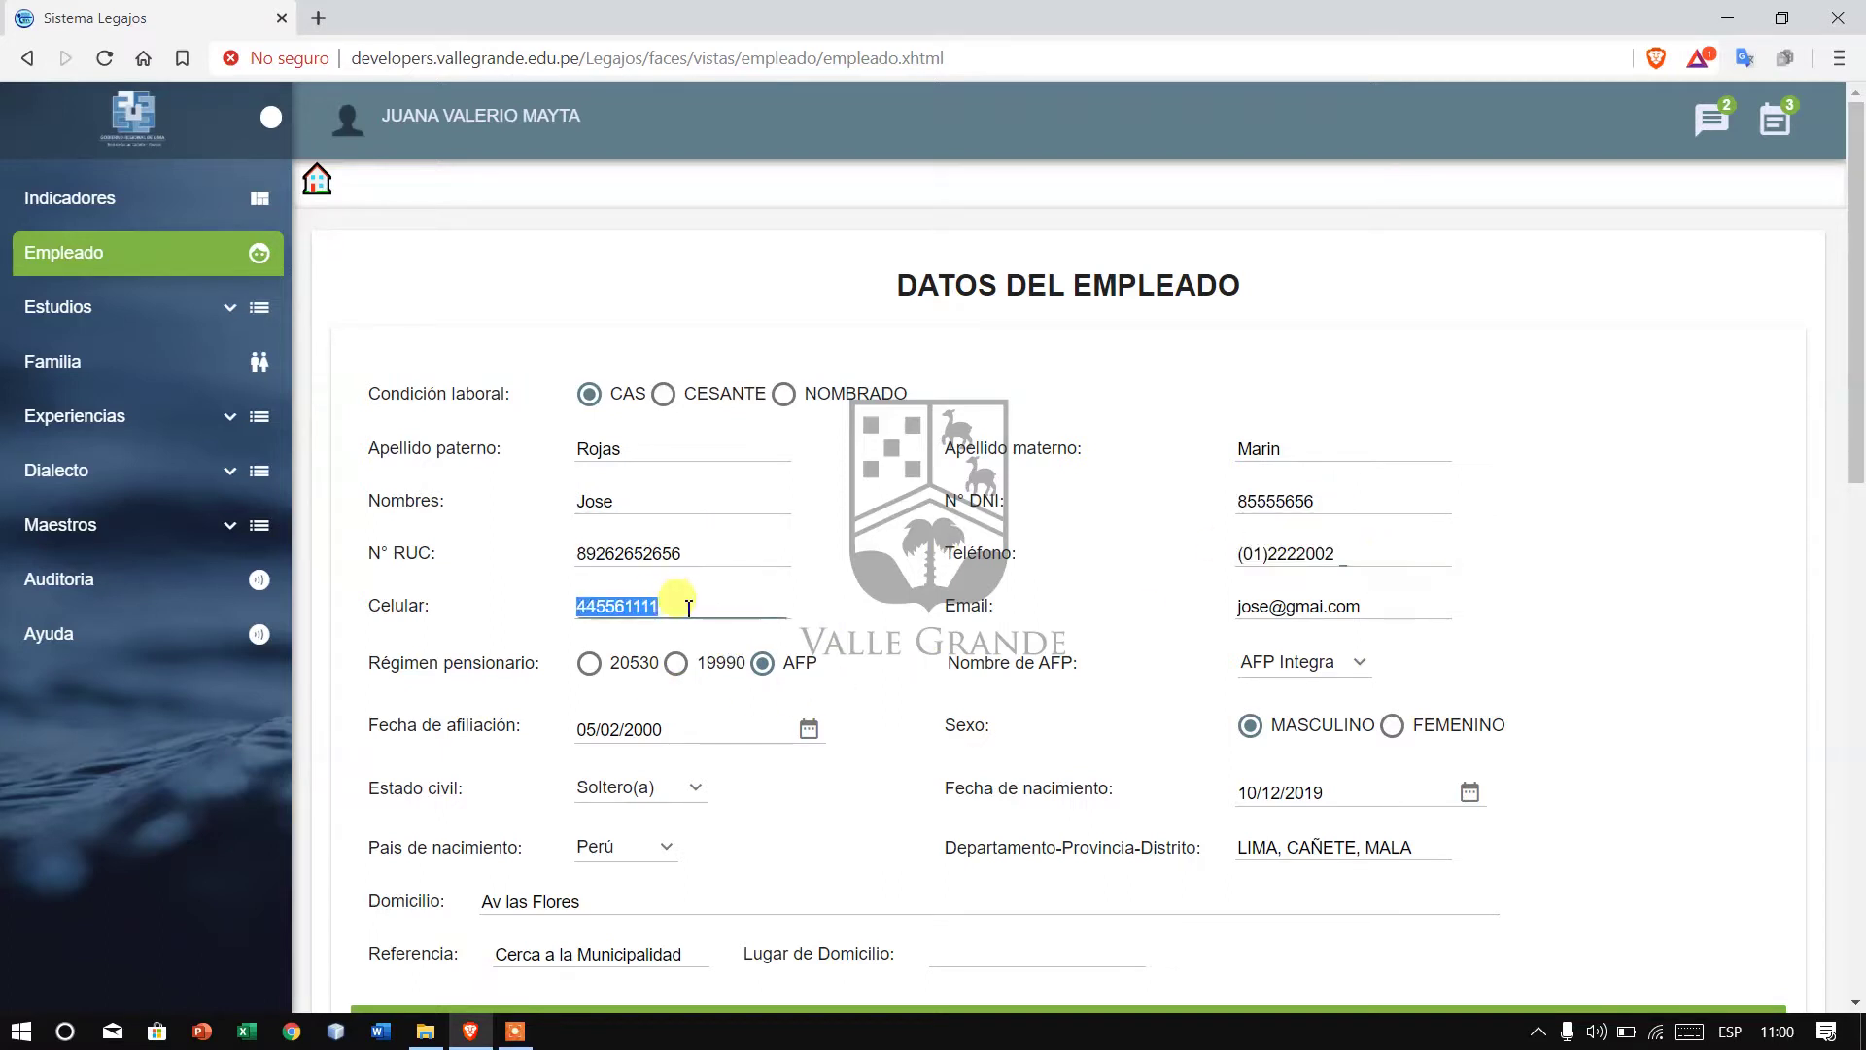
click(1438, 599)
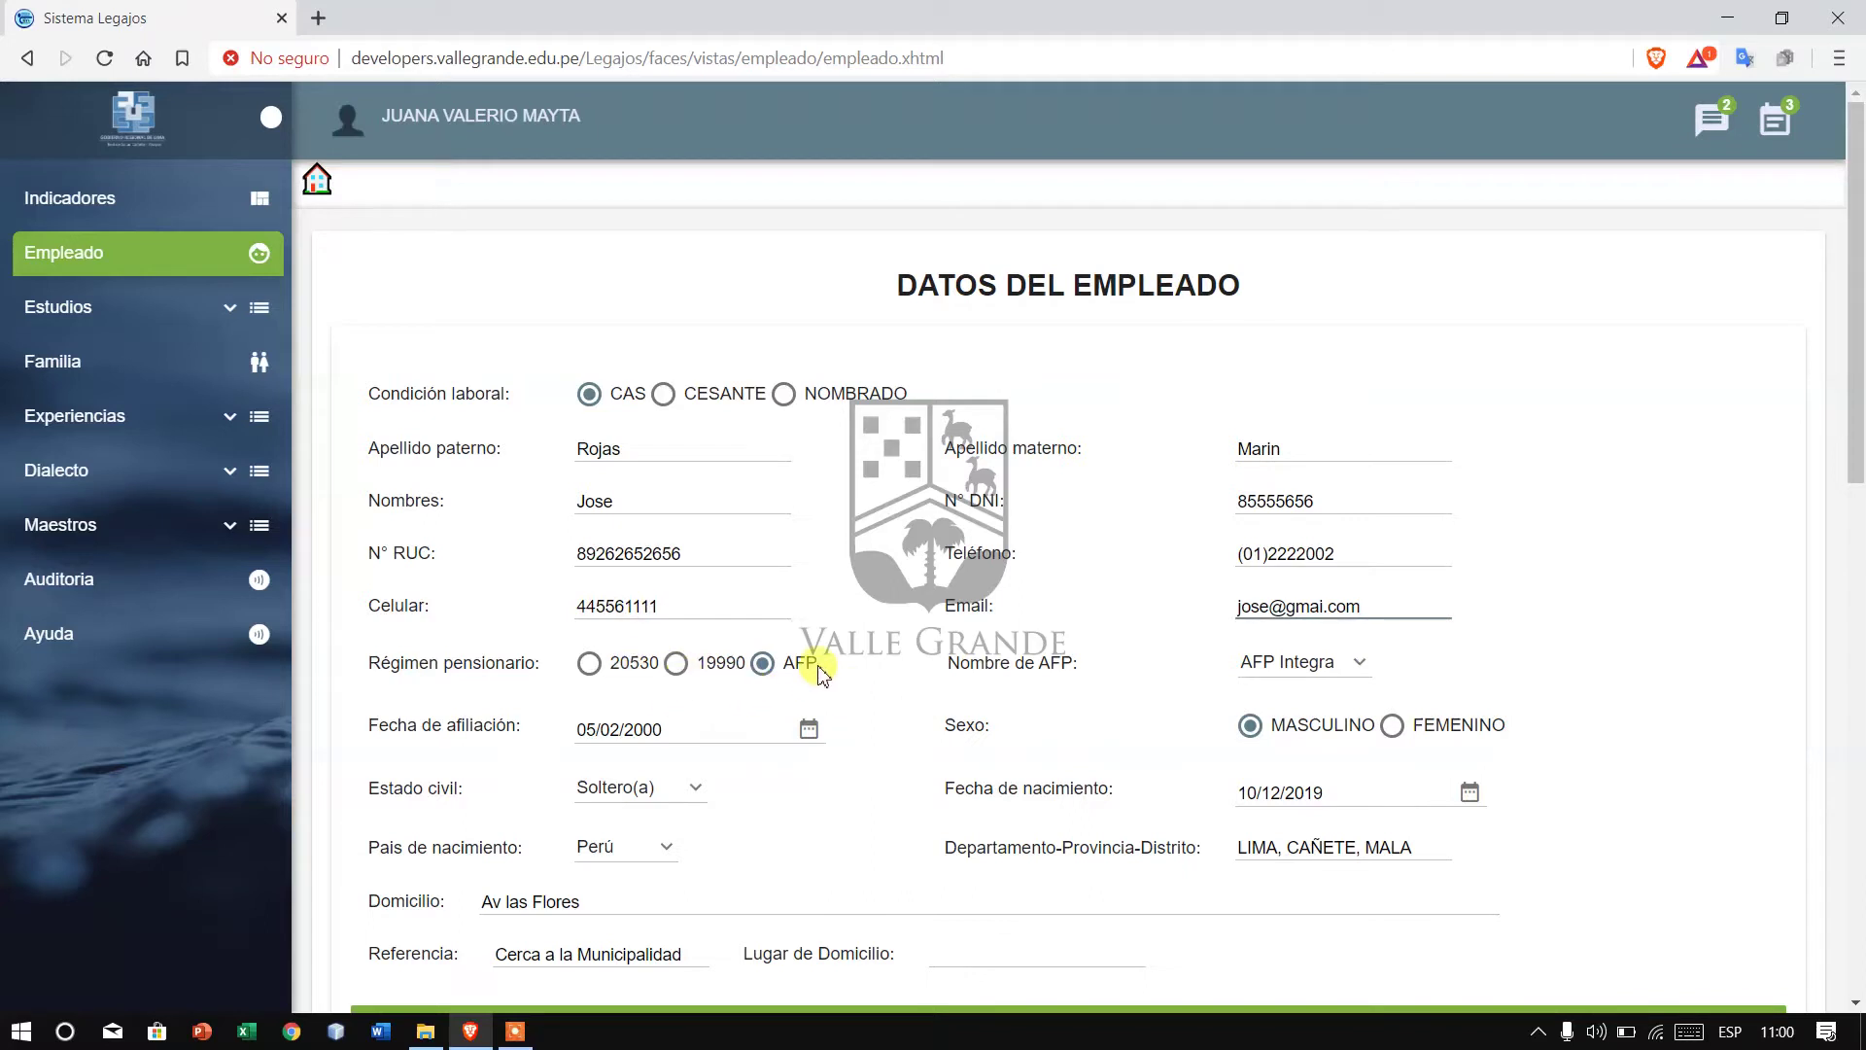
- Review the Nombre de AFP options and the calendar for the Fecha de afiliación
click(1307, 666)
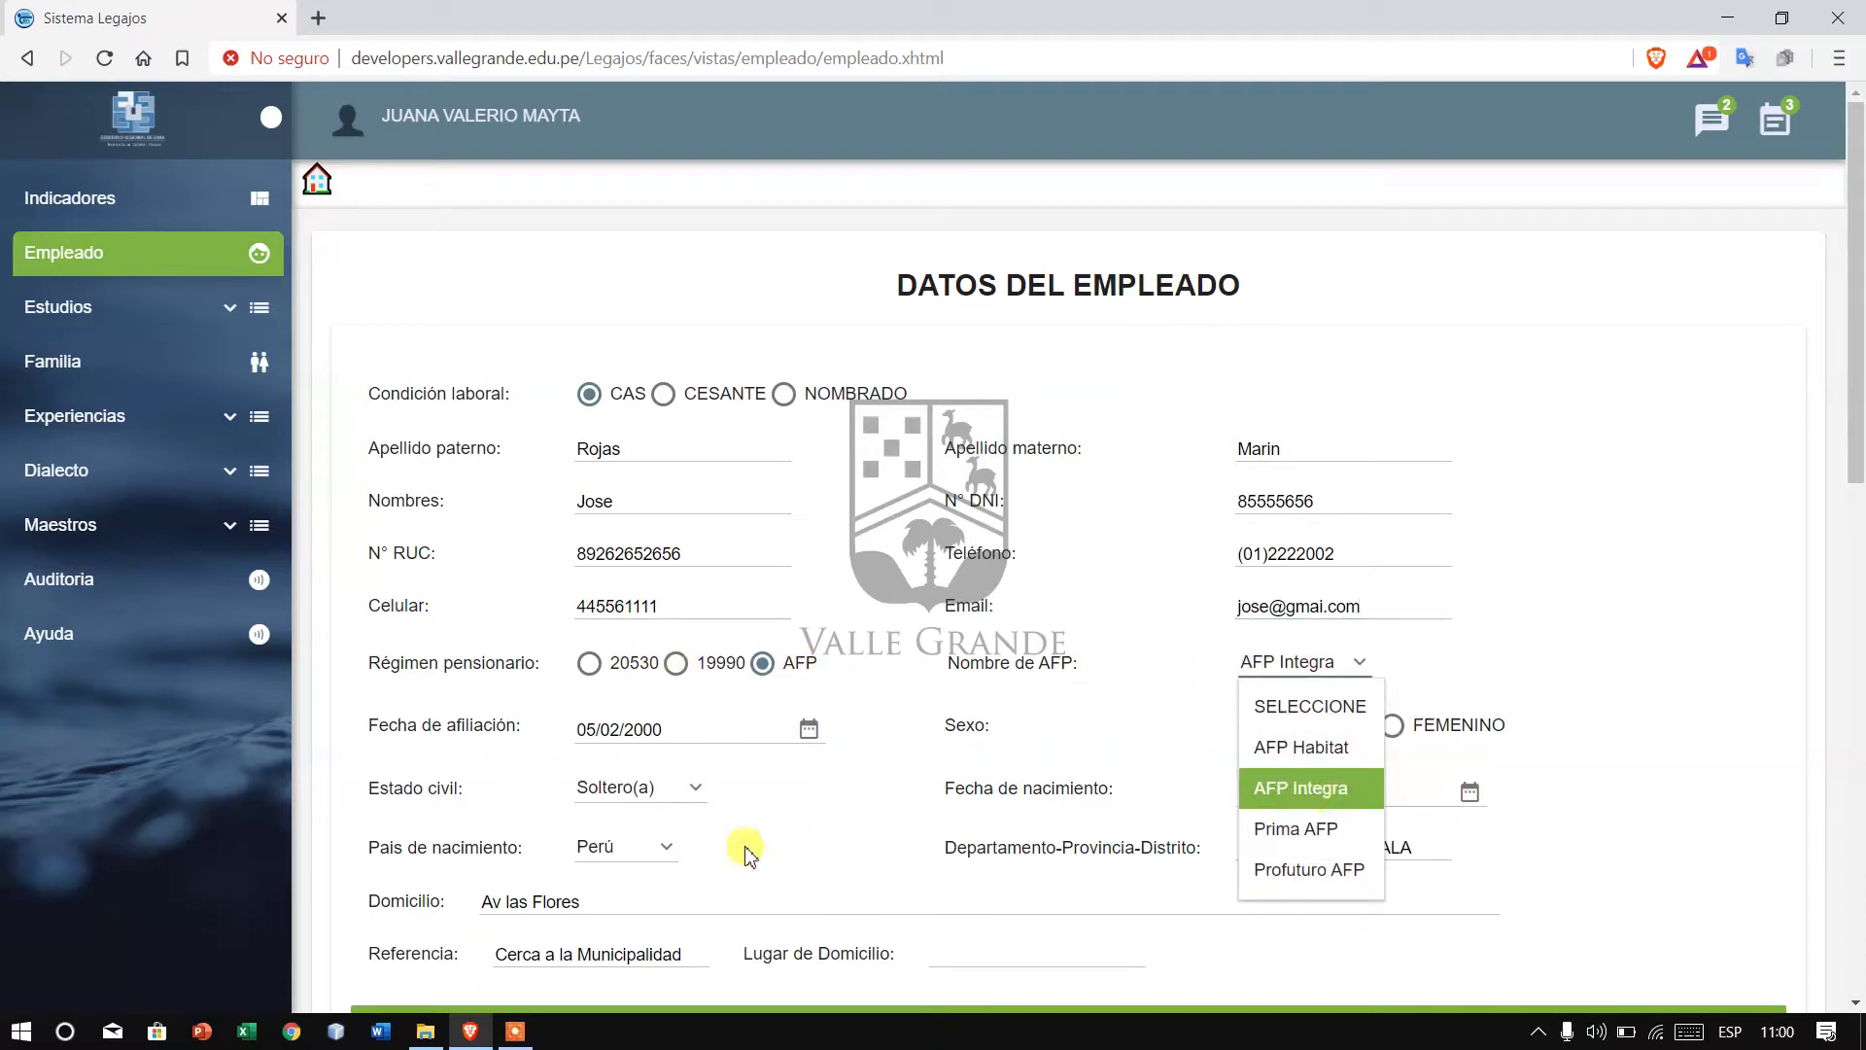
click(841, 741)
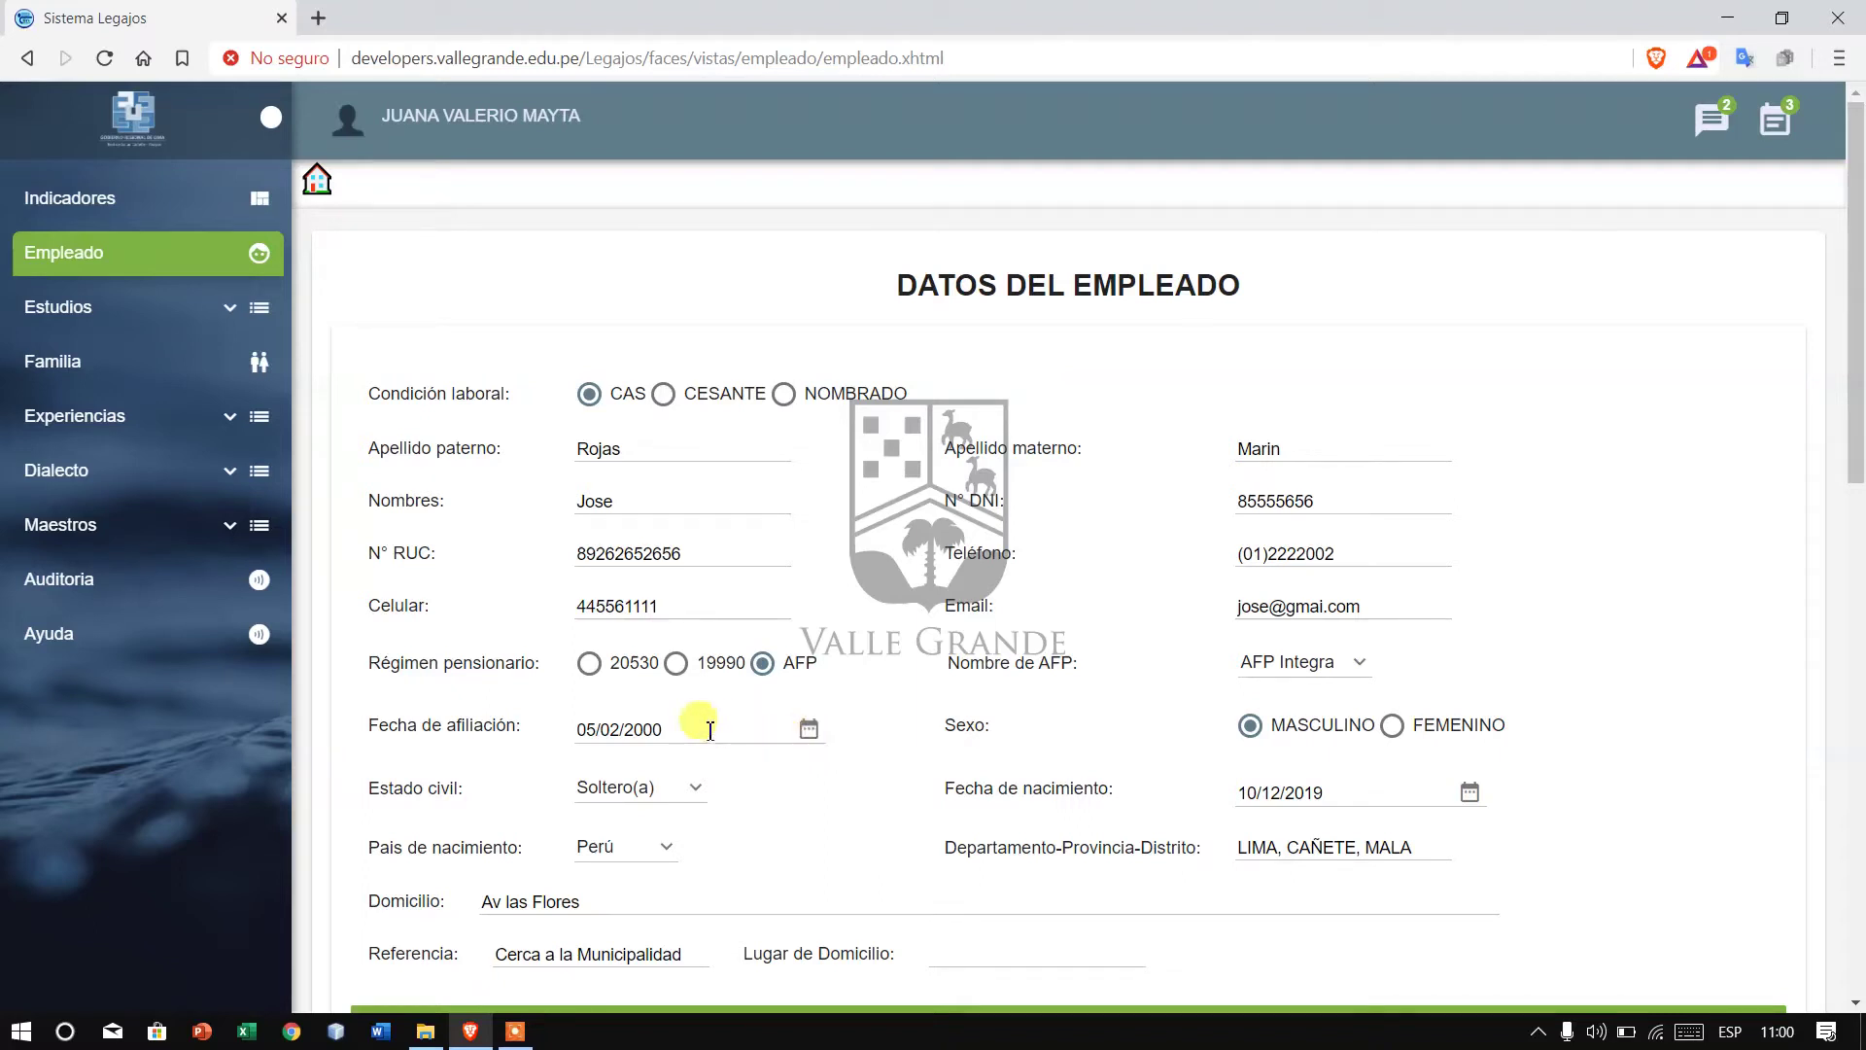
triple_click(651, 720)
click(824, 737)
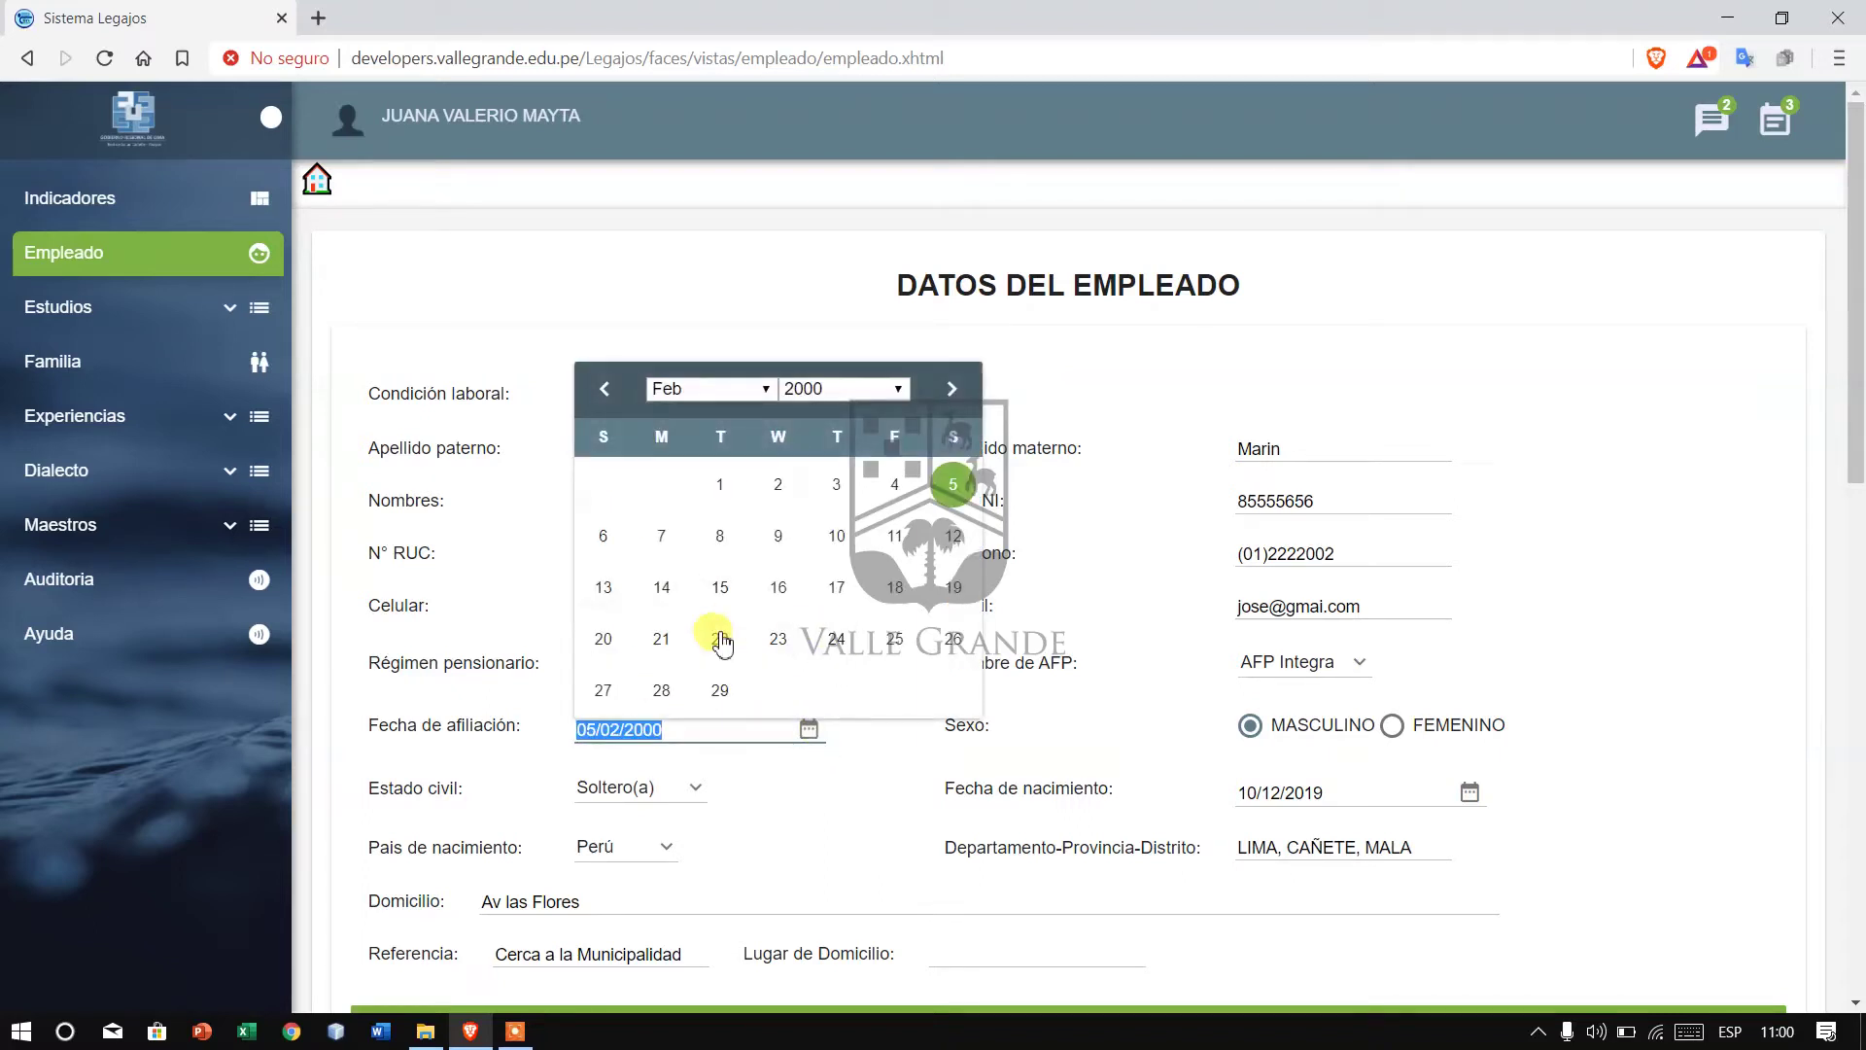
click(866, 767)
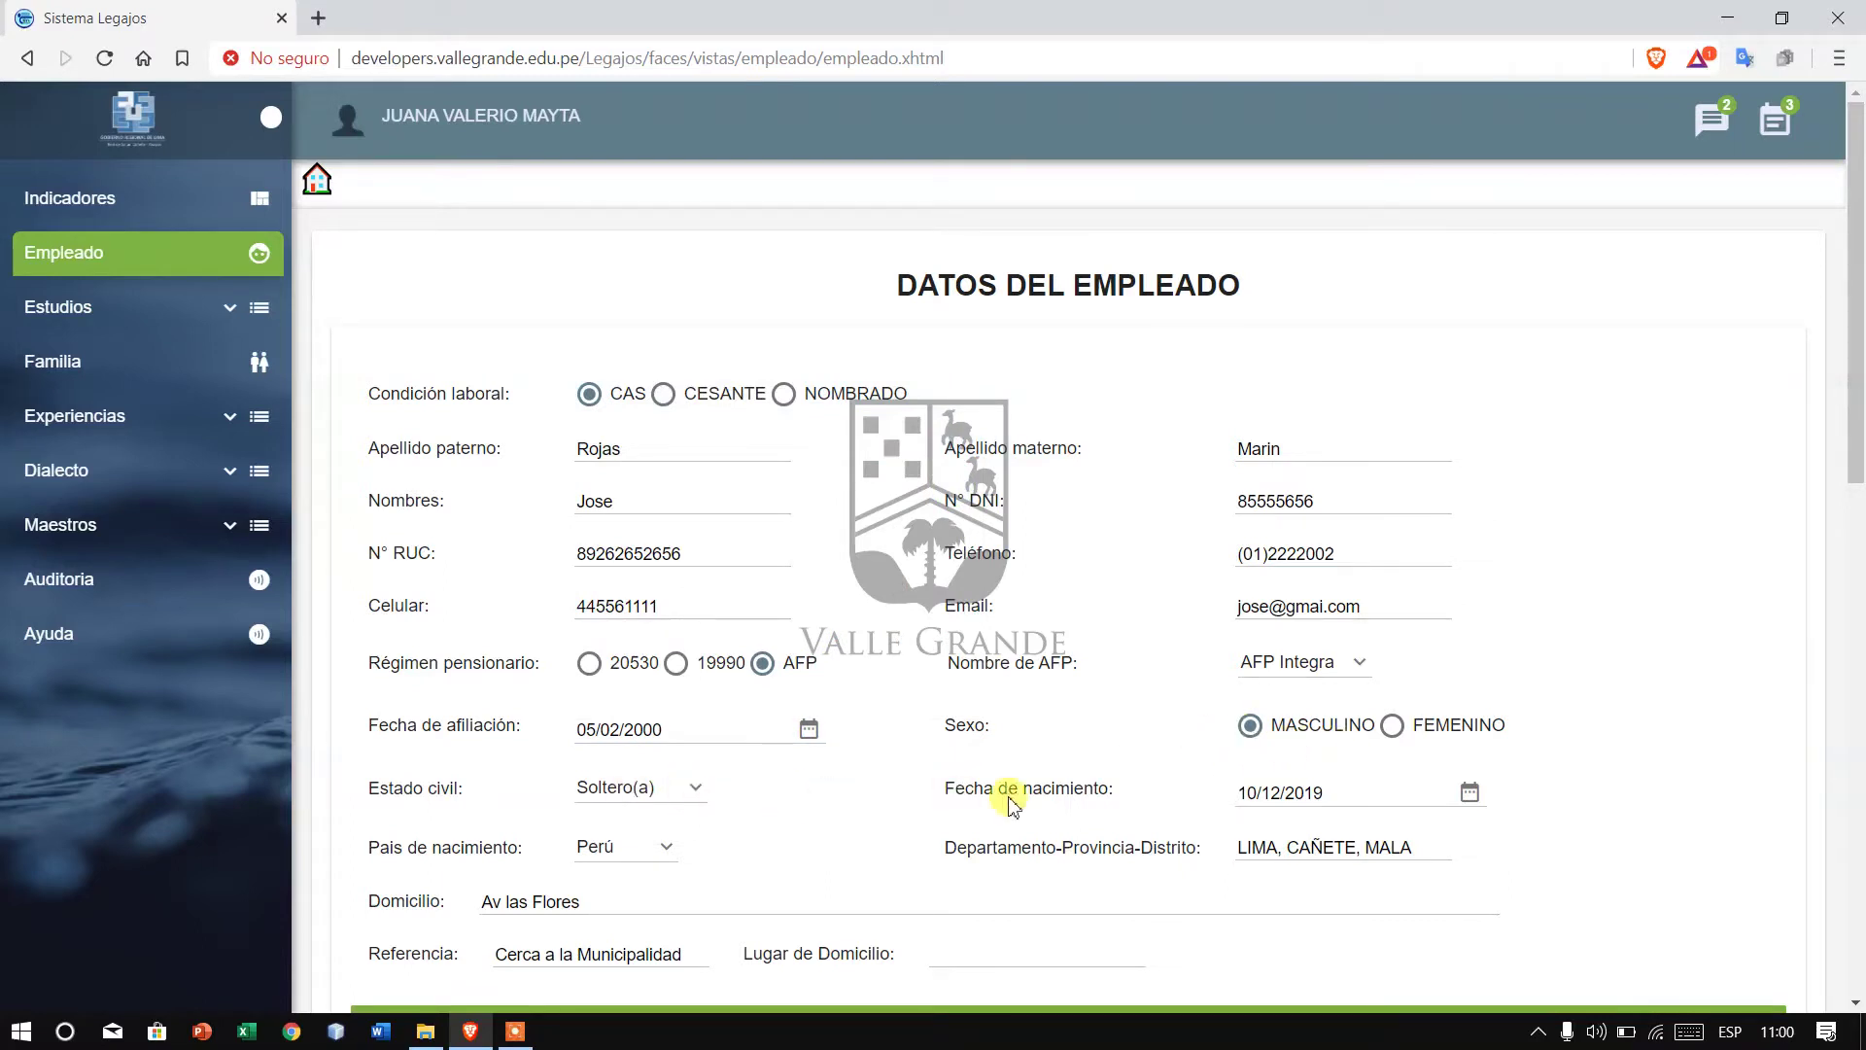
- Look through the countries available for País de nacimiento
scroll(971, 846, down, 1)
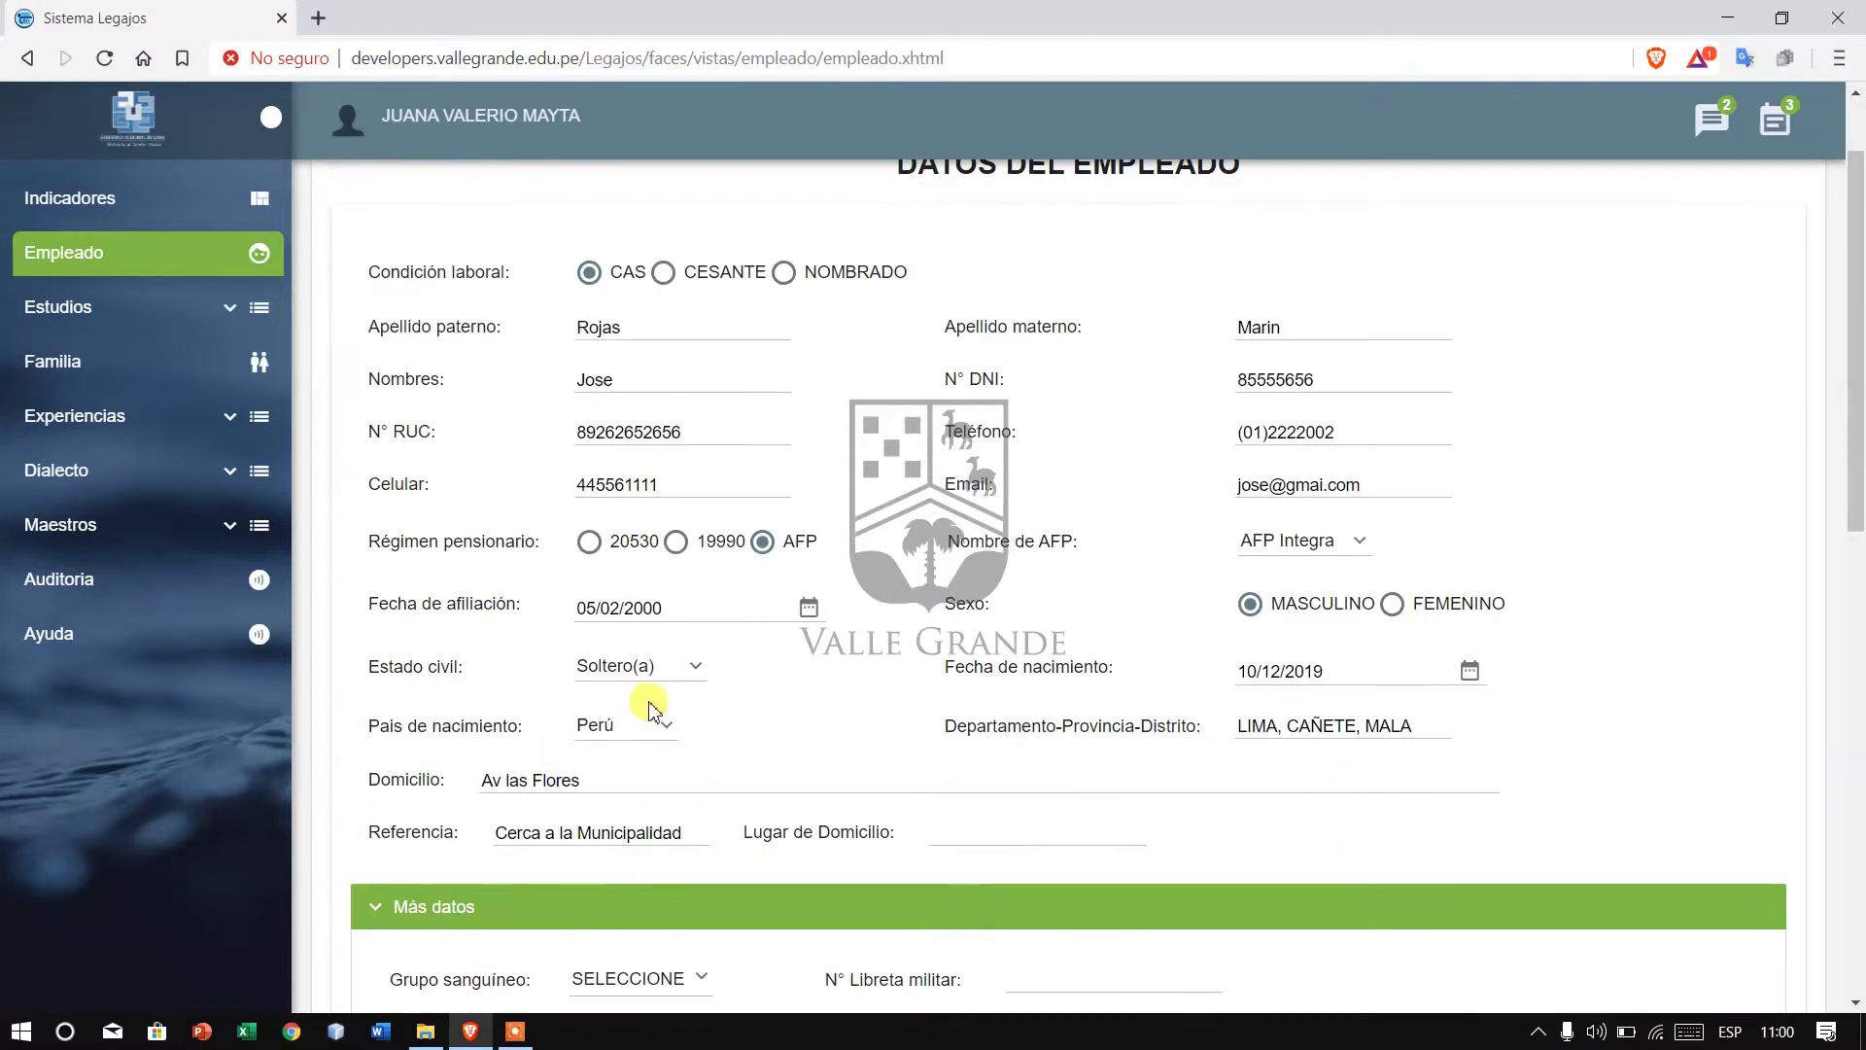
click(667, 739)
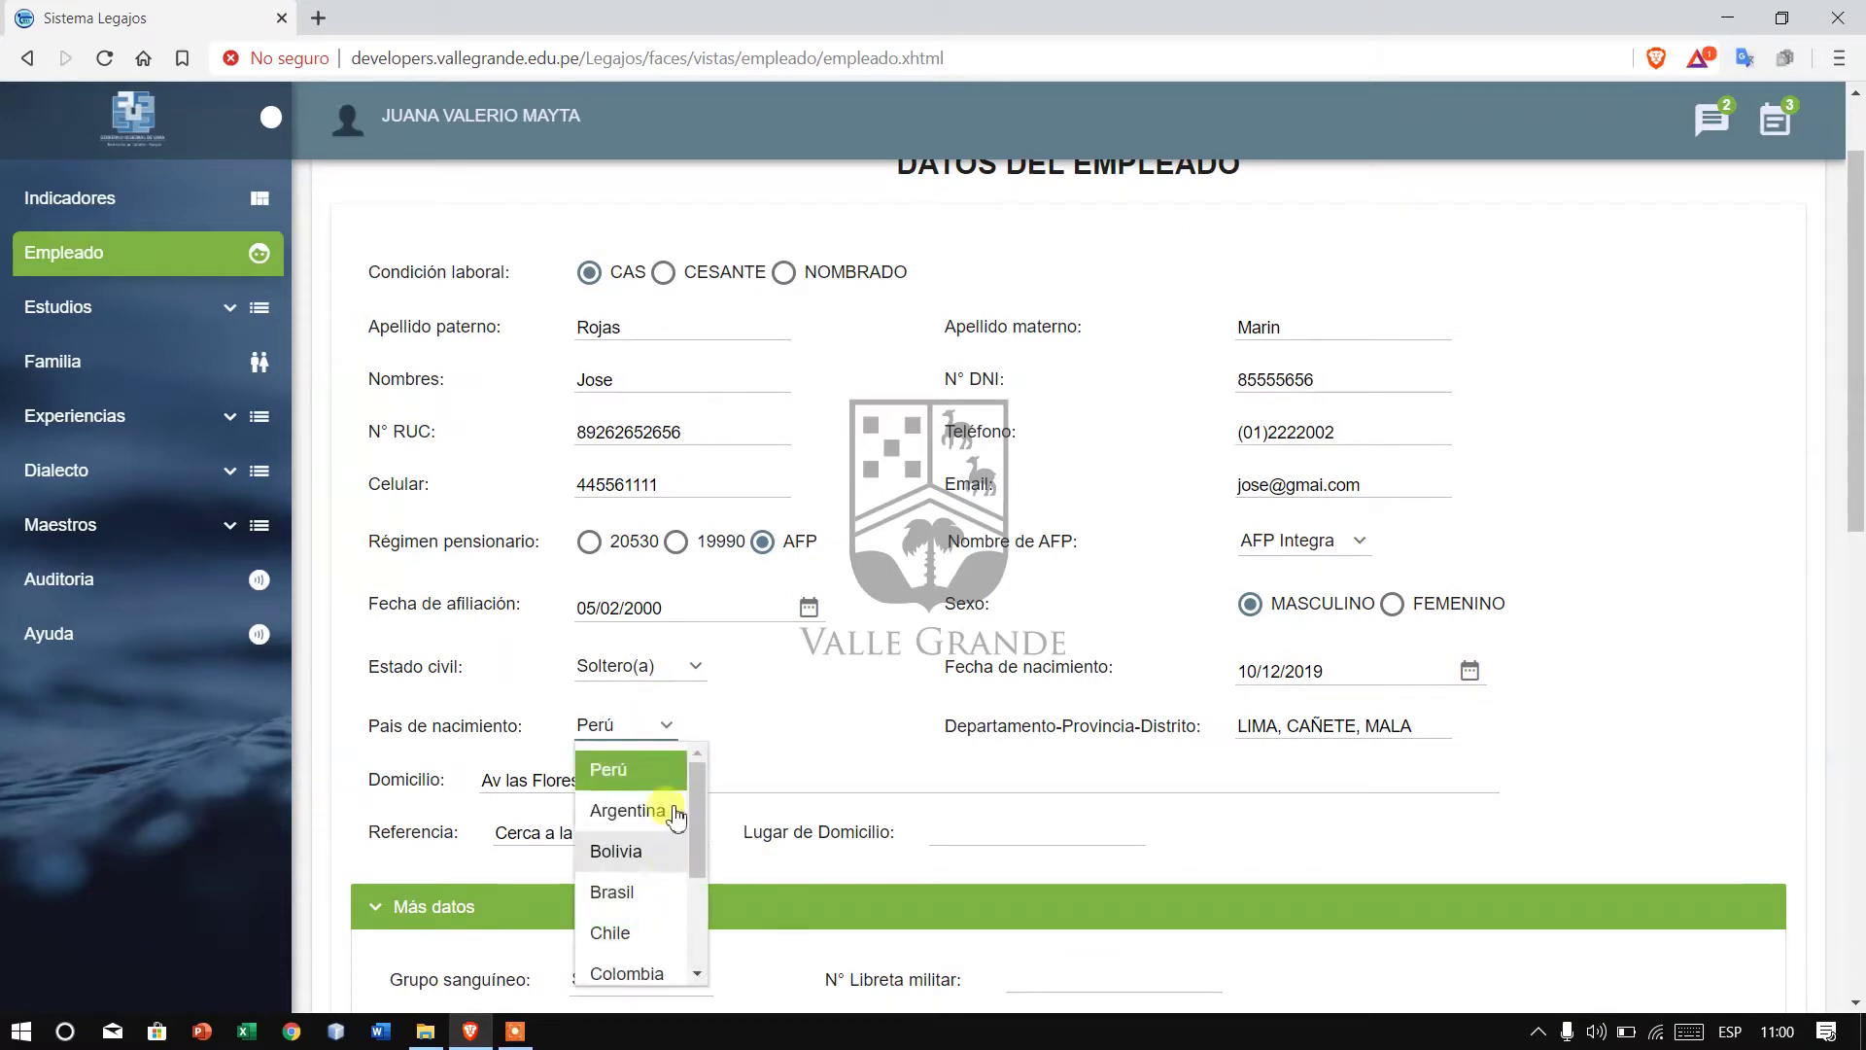
click(673, 747)
click(670, 748)
click(828, 744)
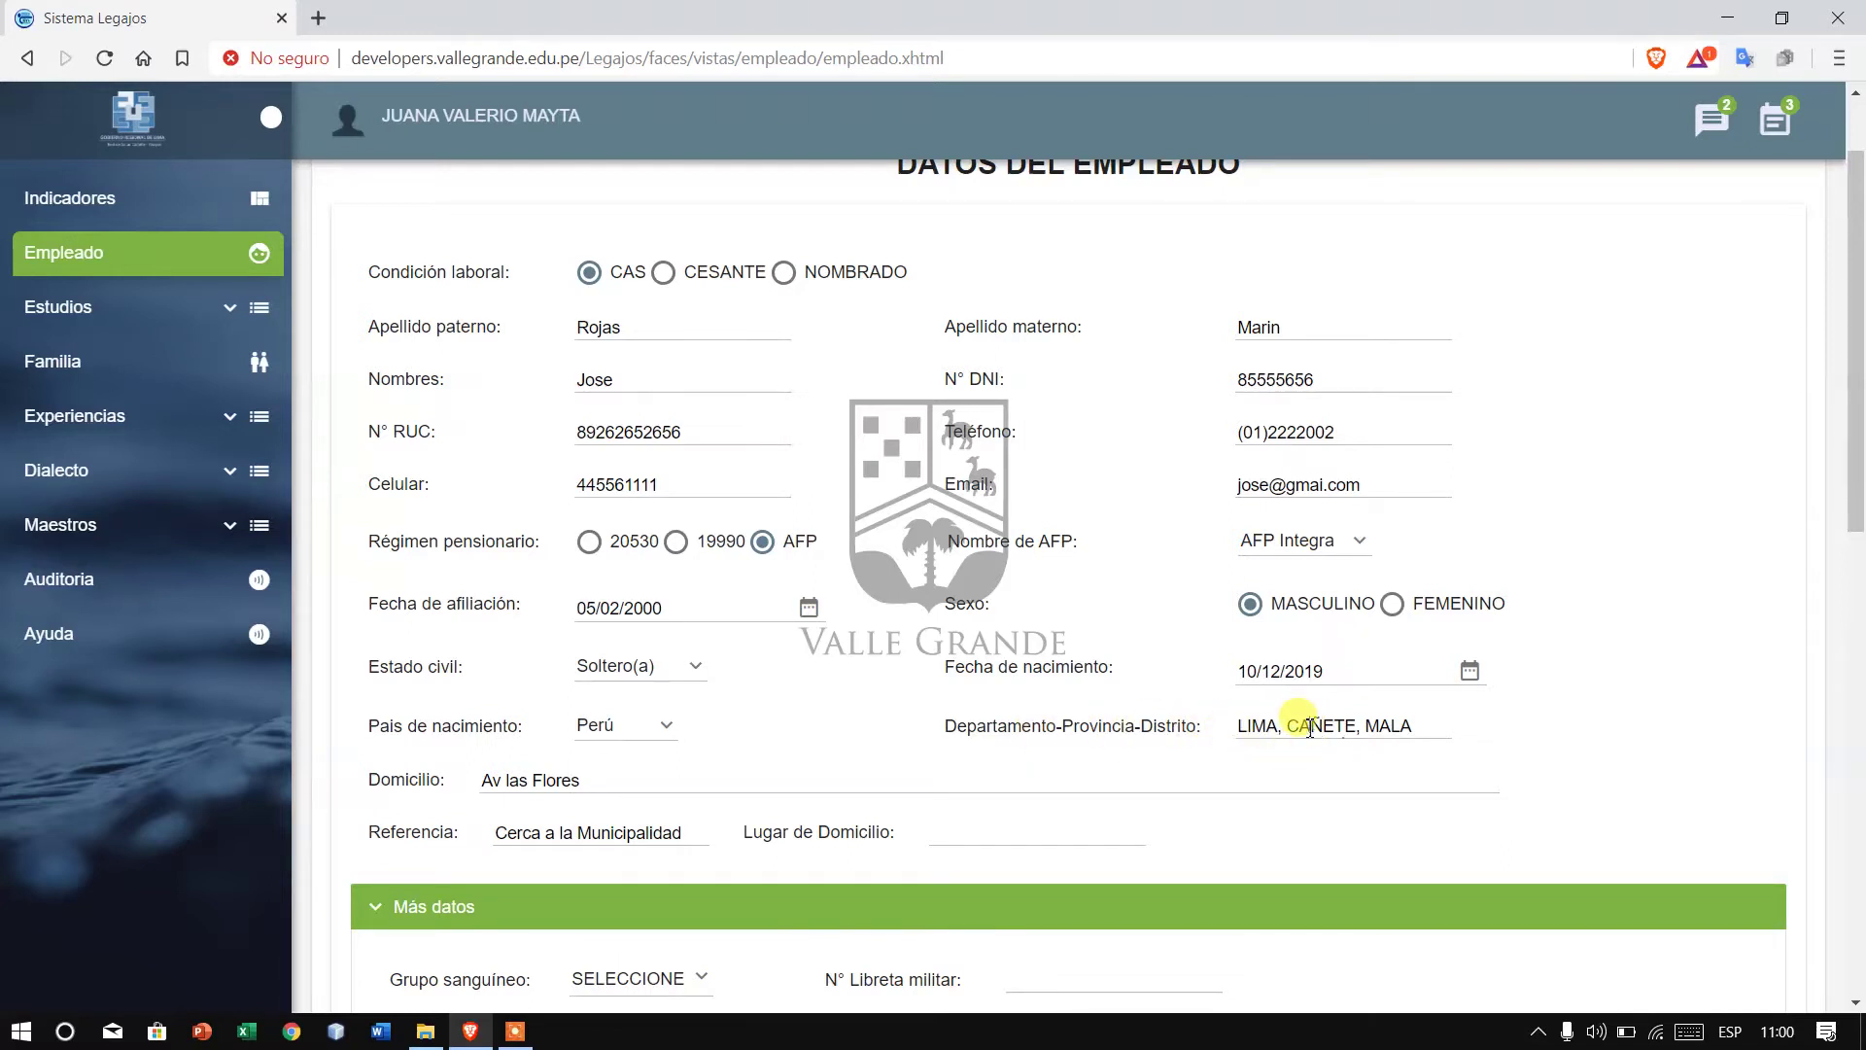
- Clear the Departamento-Provincia-Distrito, search for "Mala" and choose LIMA, CAÑETE, MALA
click(1400, 725)
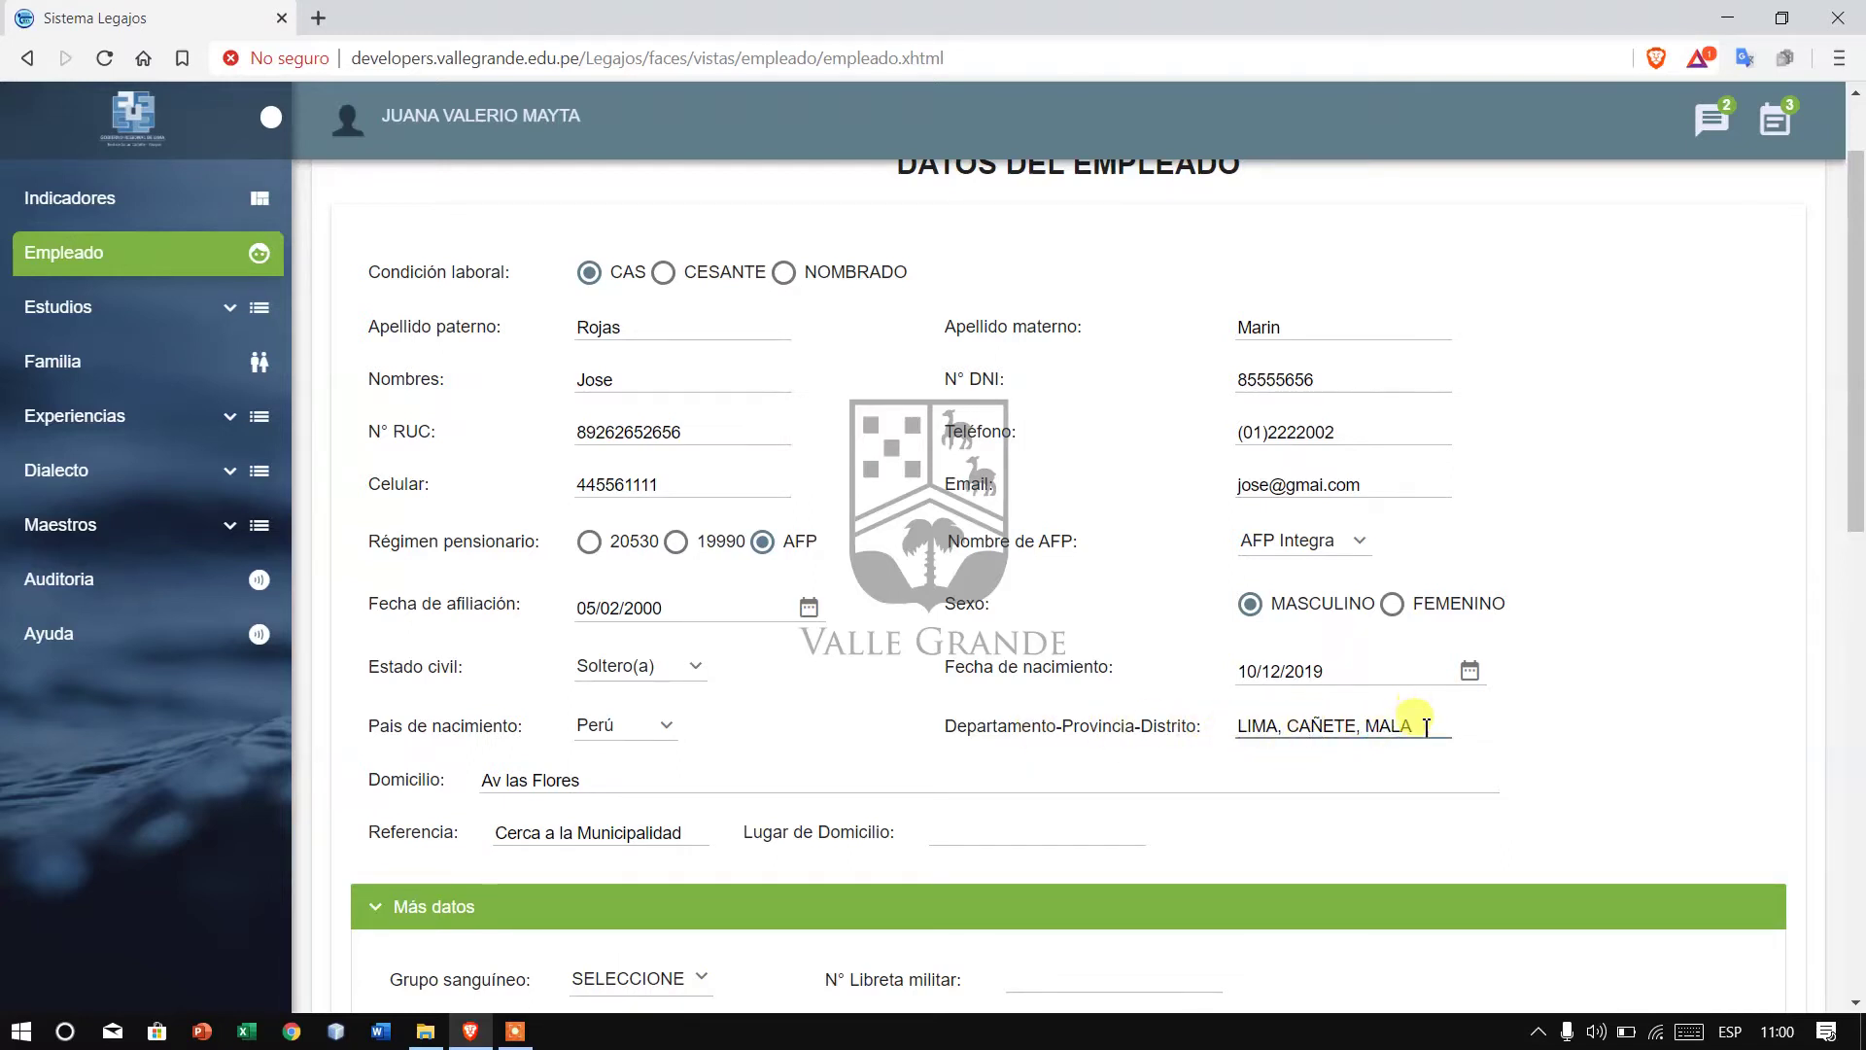
drag(1403, 724, 1210, 777)
key(BackSpace)
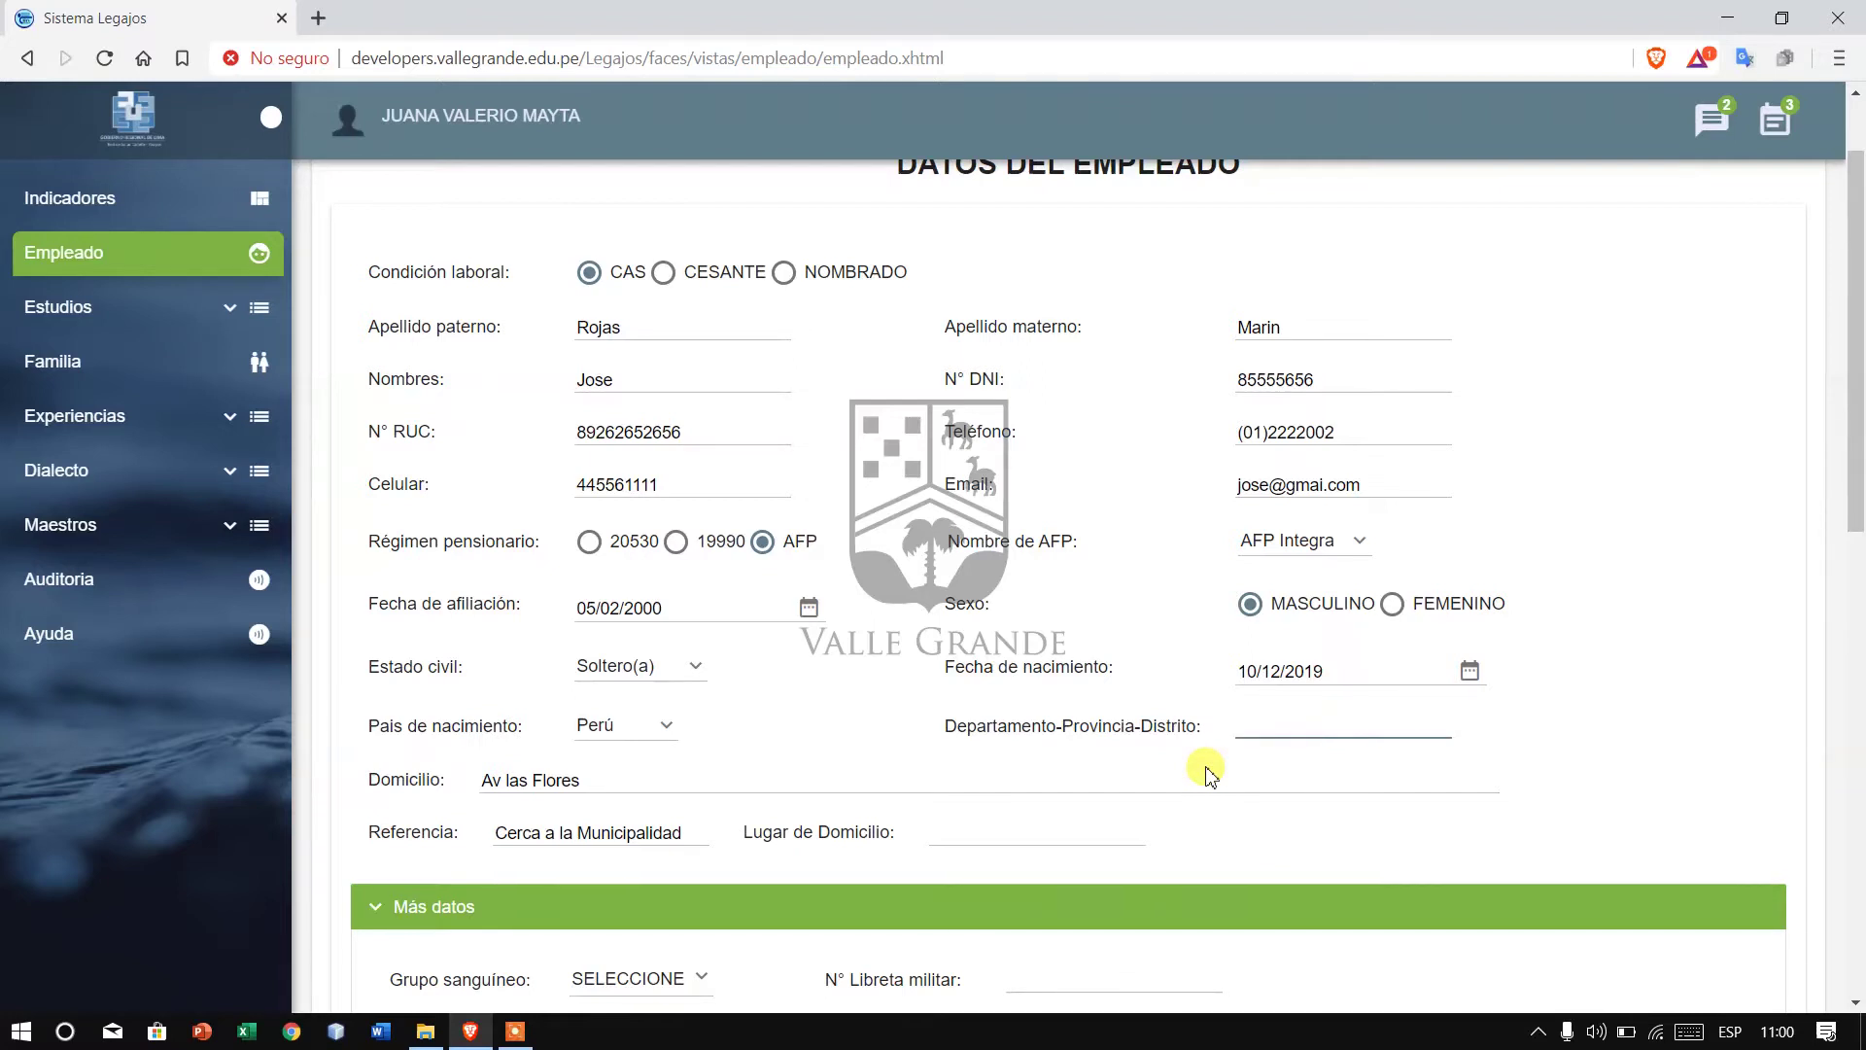
text(Maka)
key(BackSpace)
key(BackSpace)
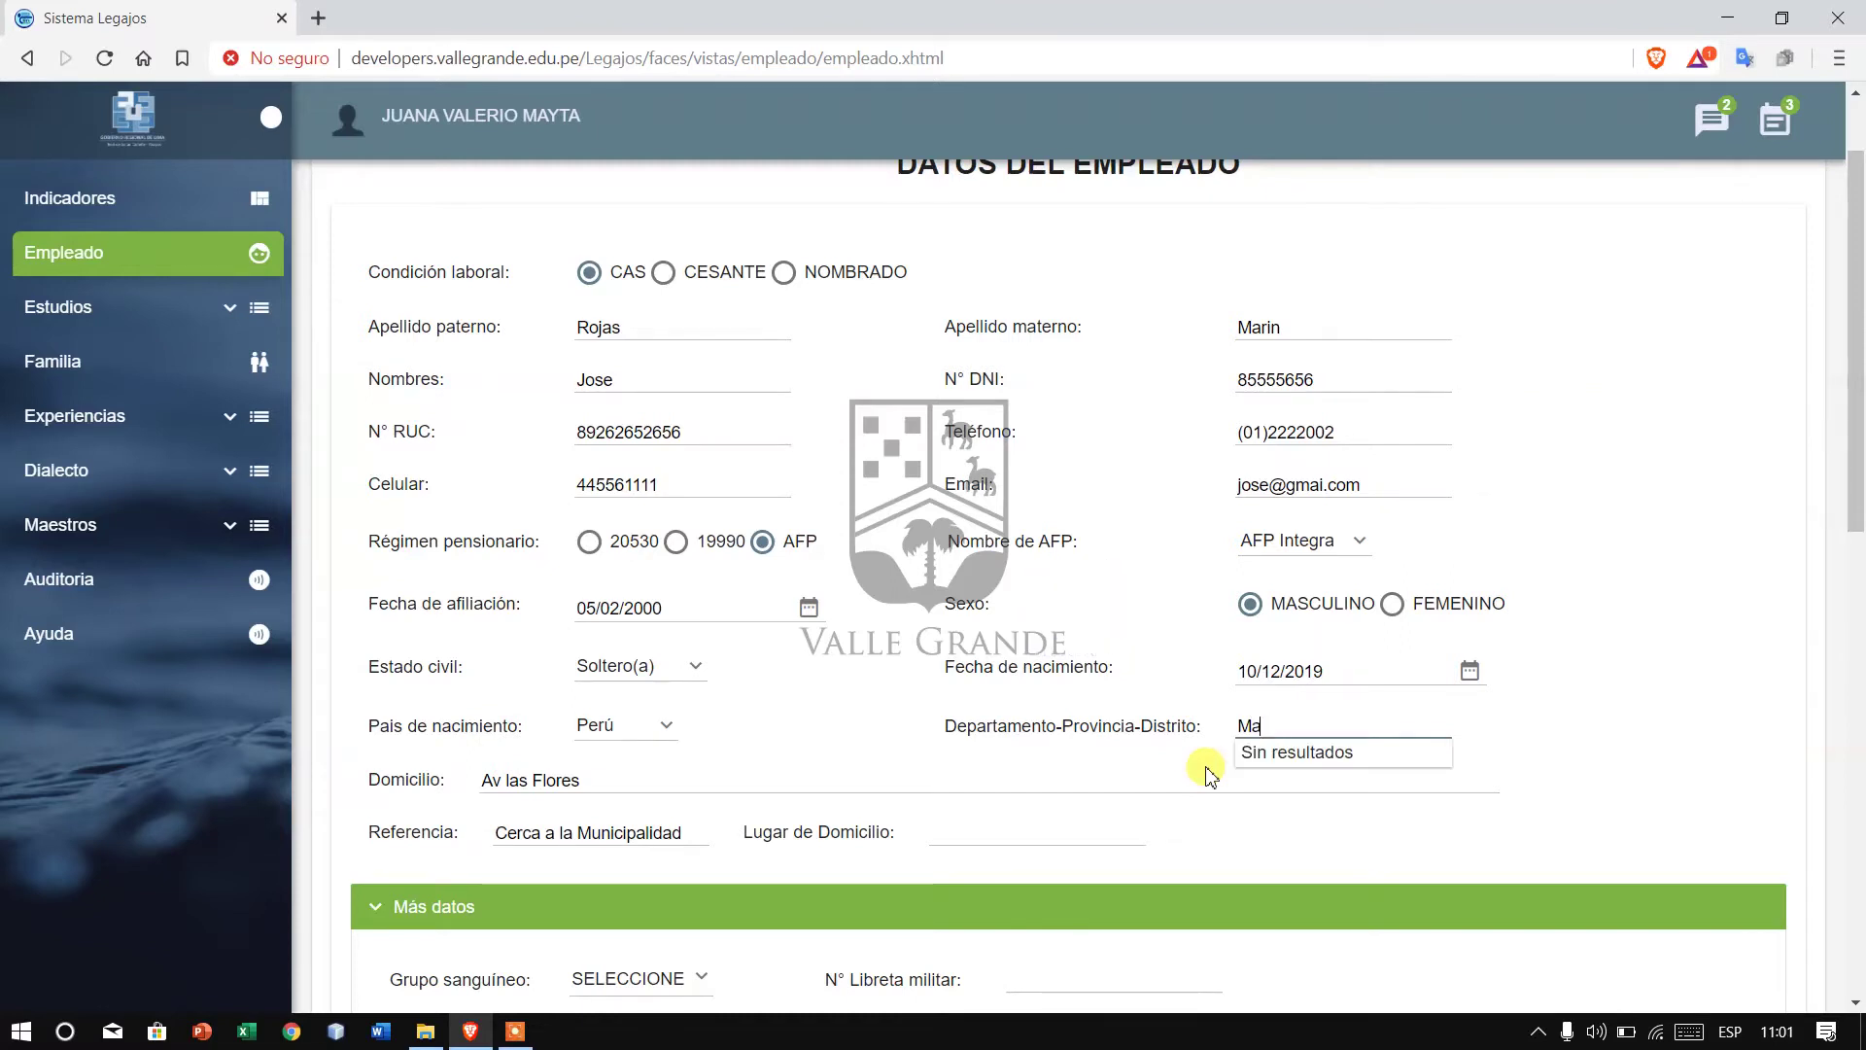
text(la)
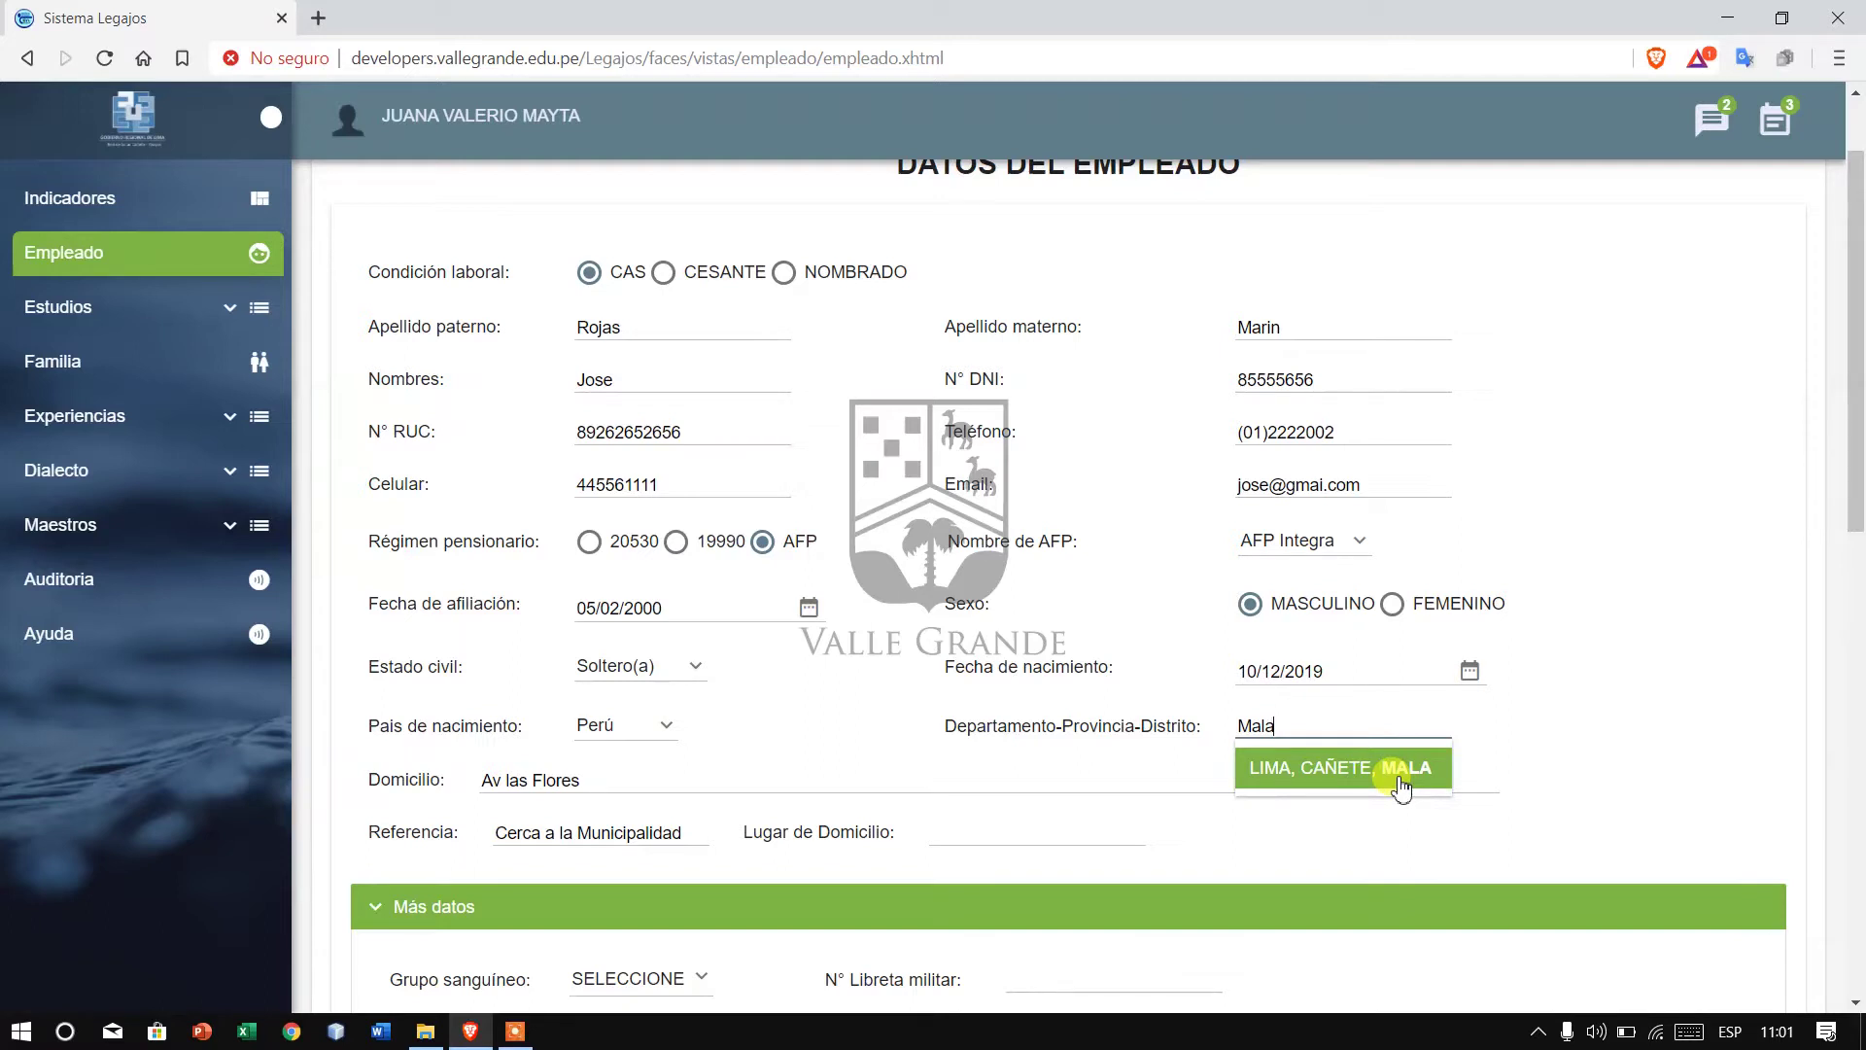
click(1400, 787)
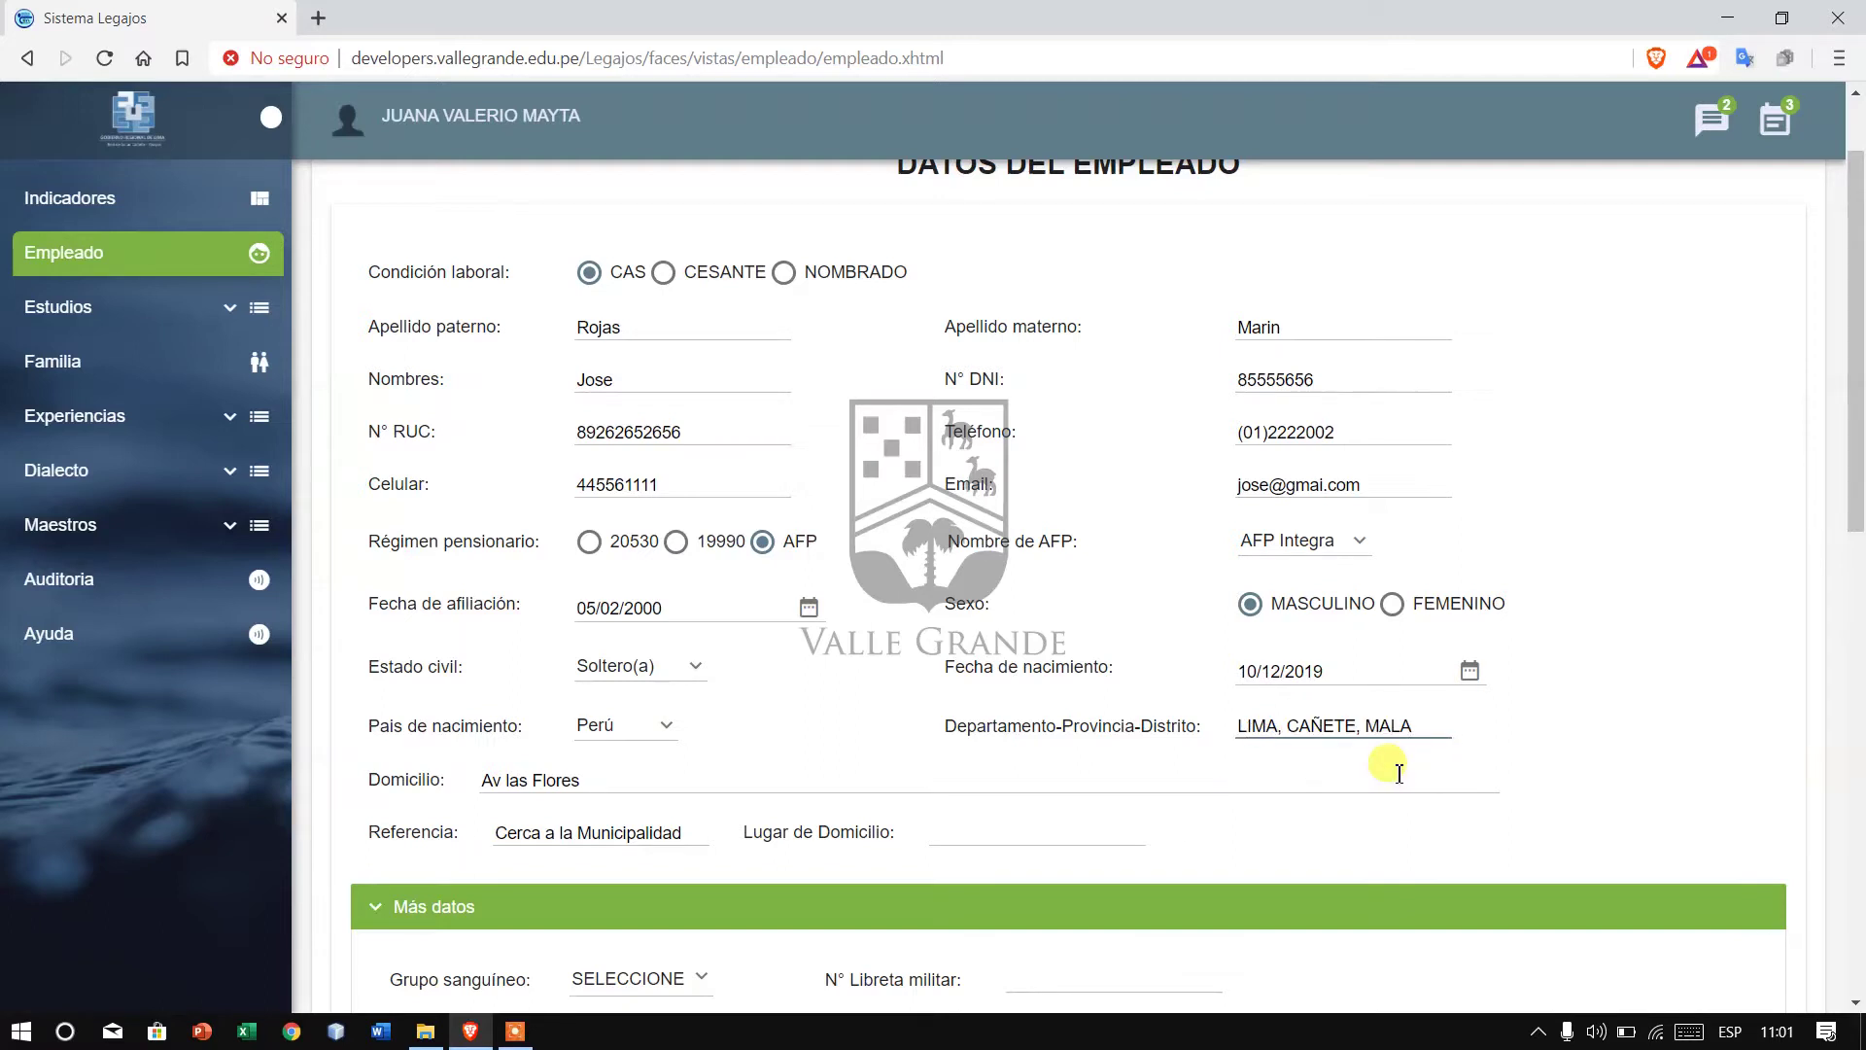
- Check the Domicilio and Referencia, and set Lugar de Domicilio to LIMA, CAÑETE, QUILMANA by searching for "quil"
click(665, 803)
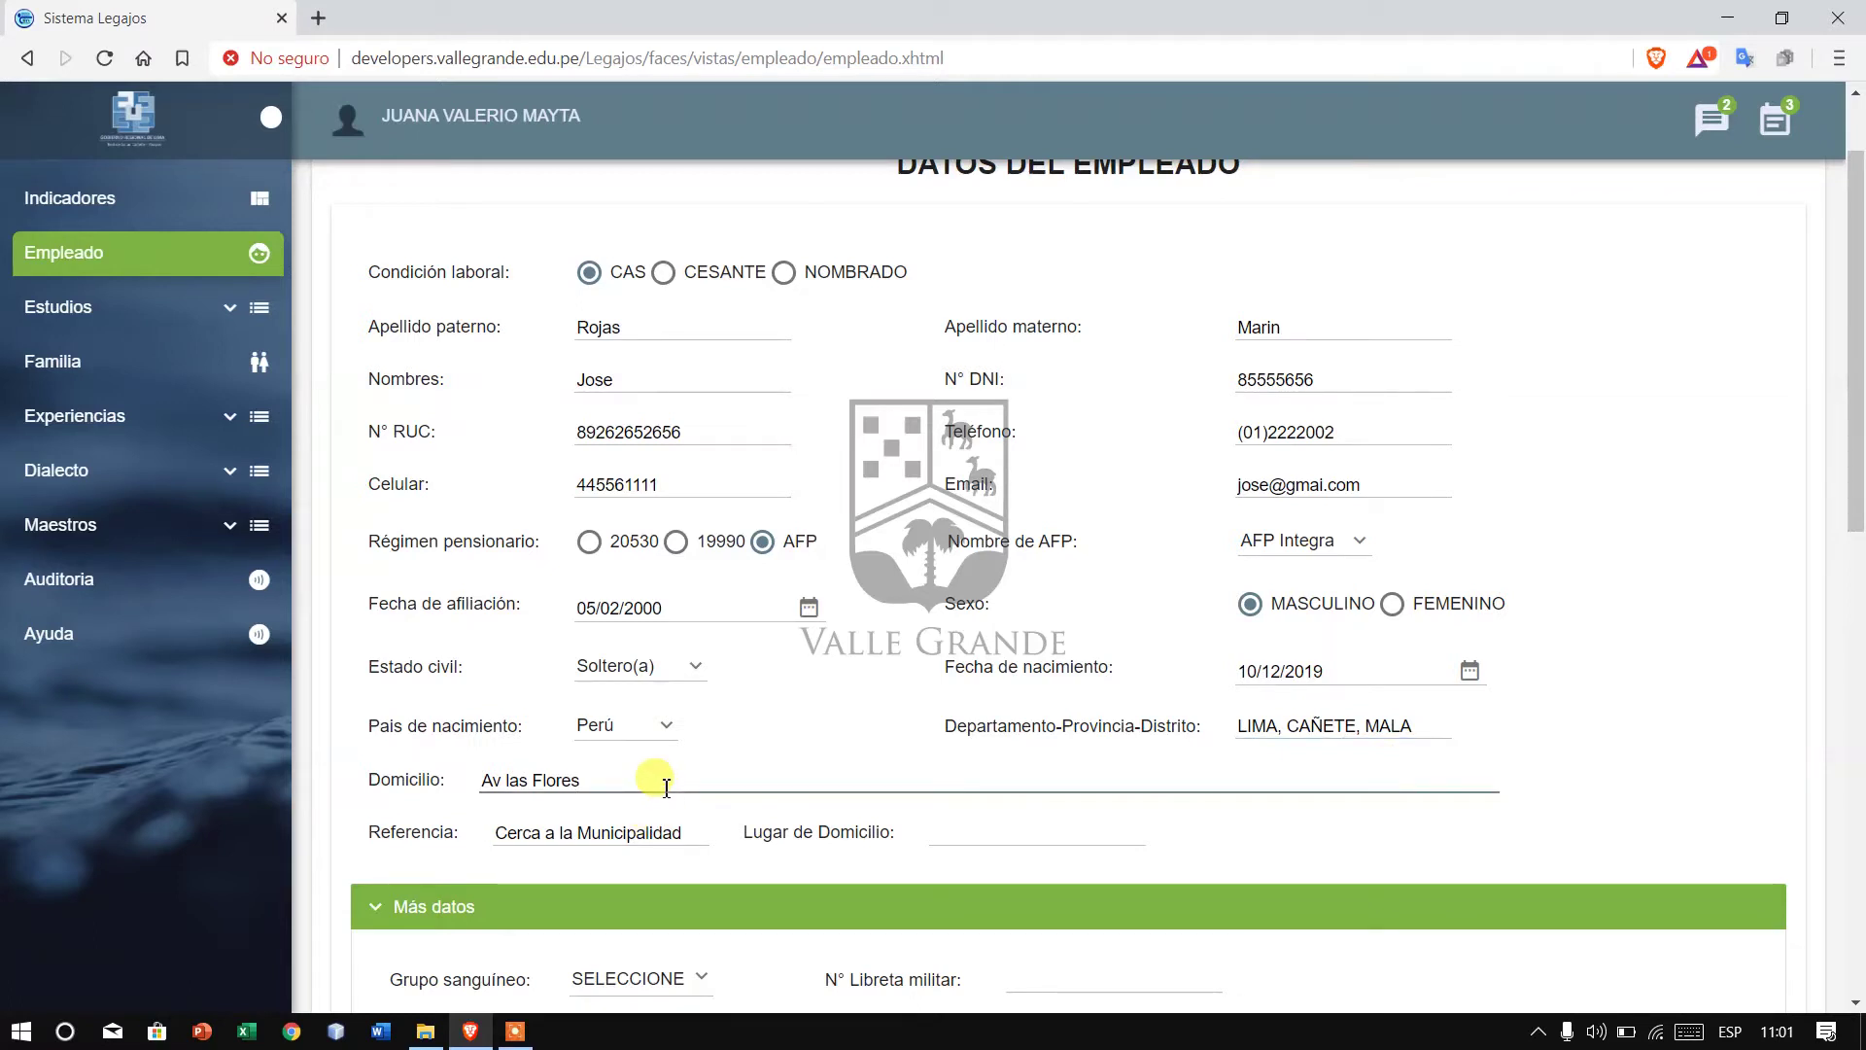
click(643, 840)
click(982, 831)
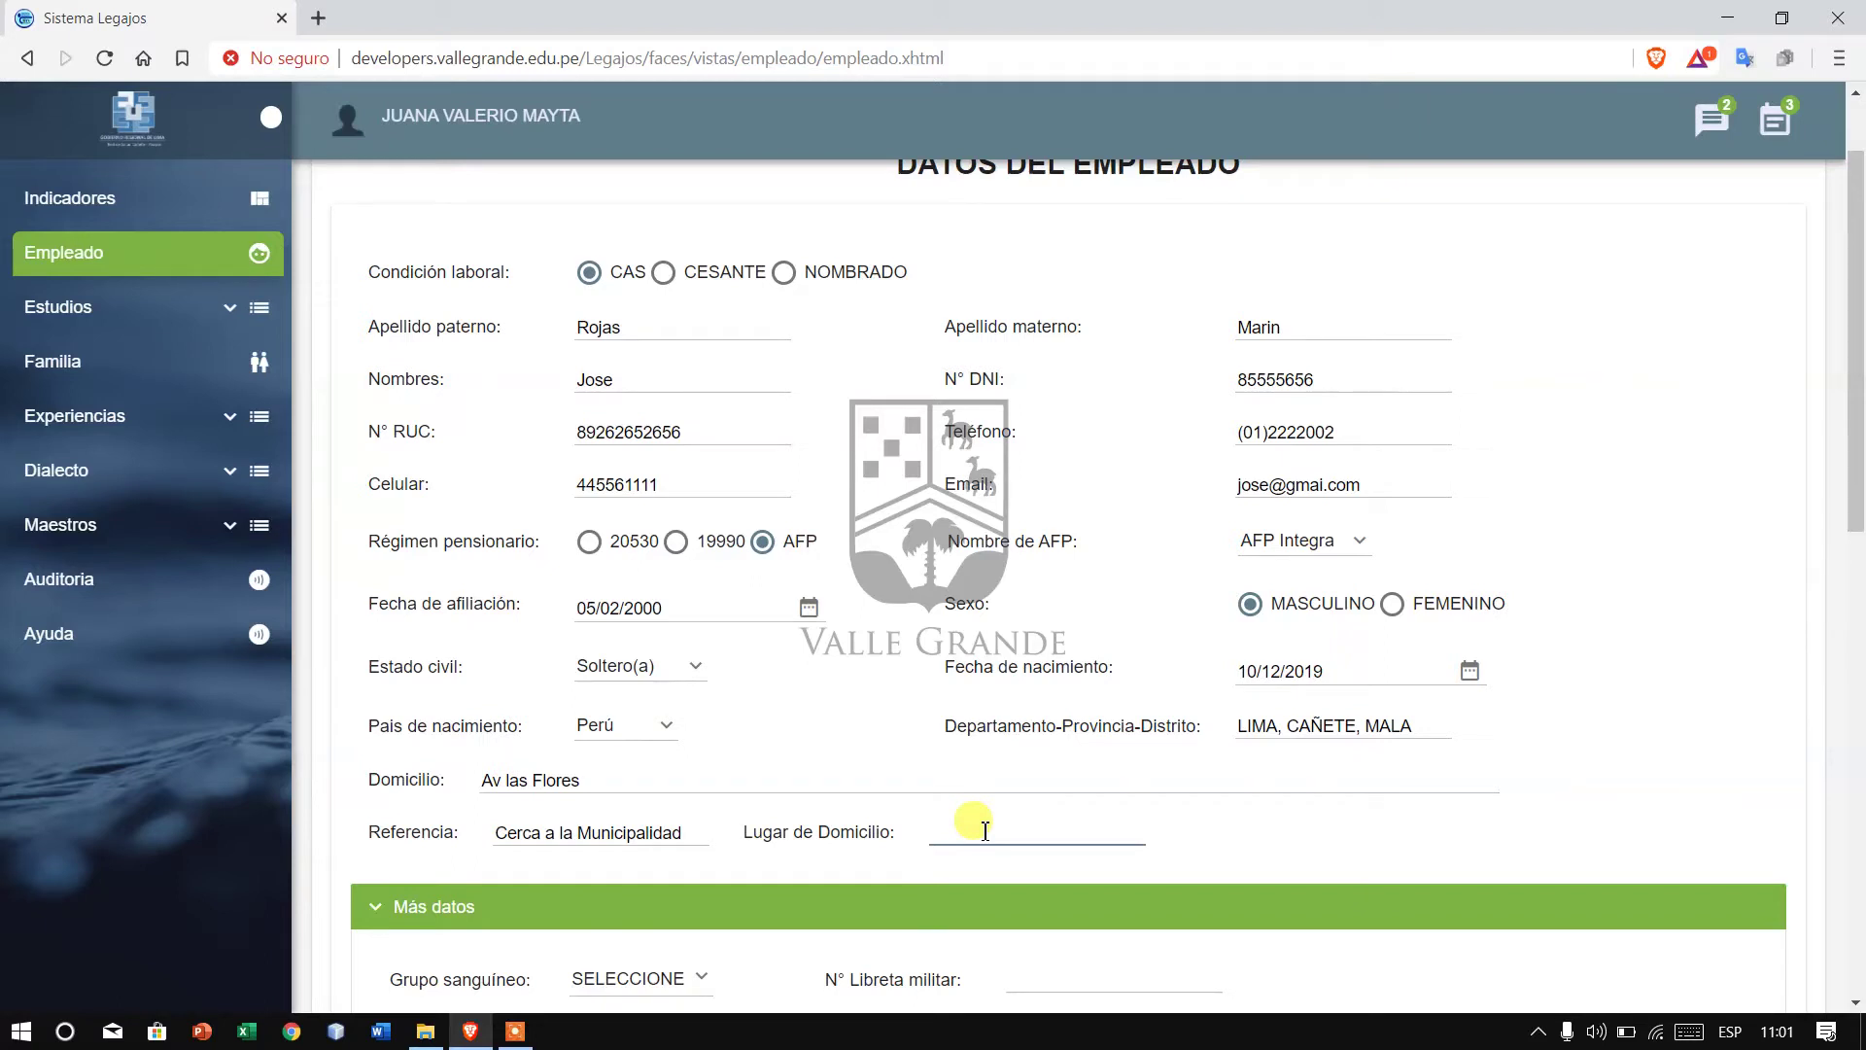
key(Tab)
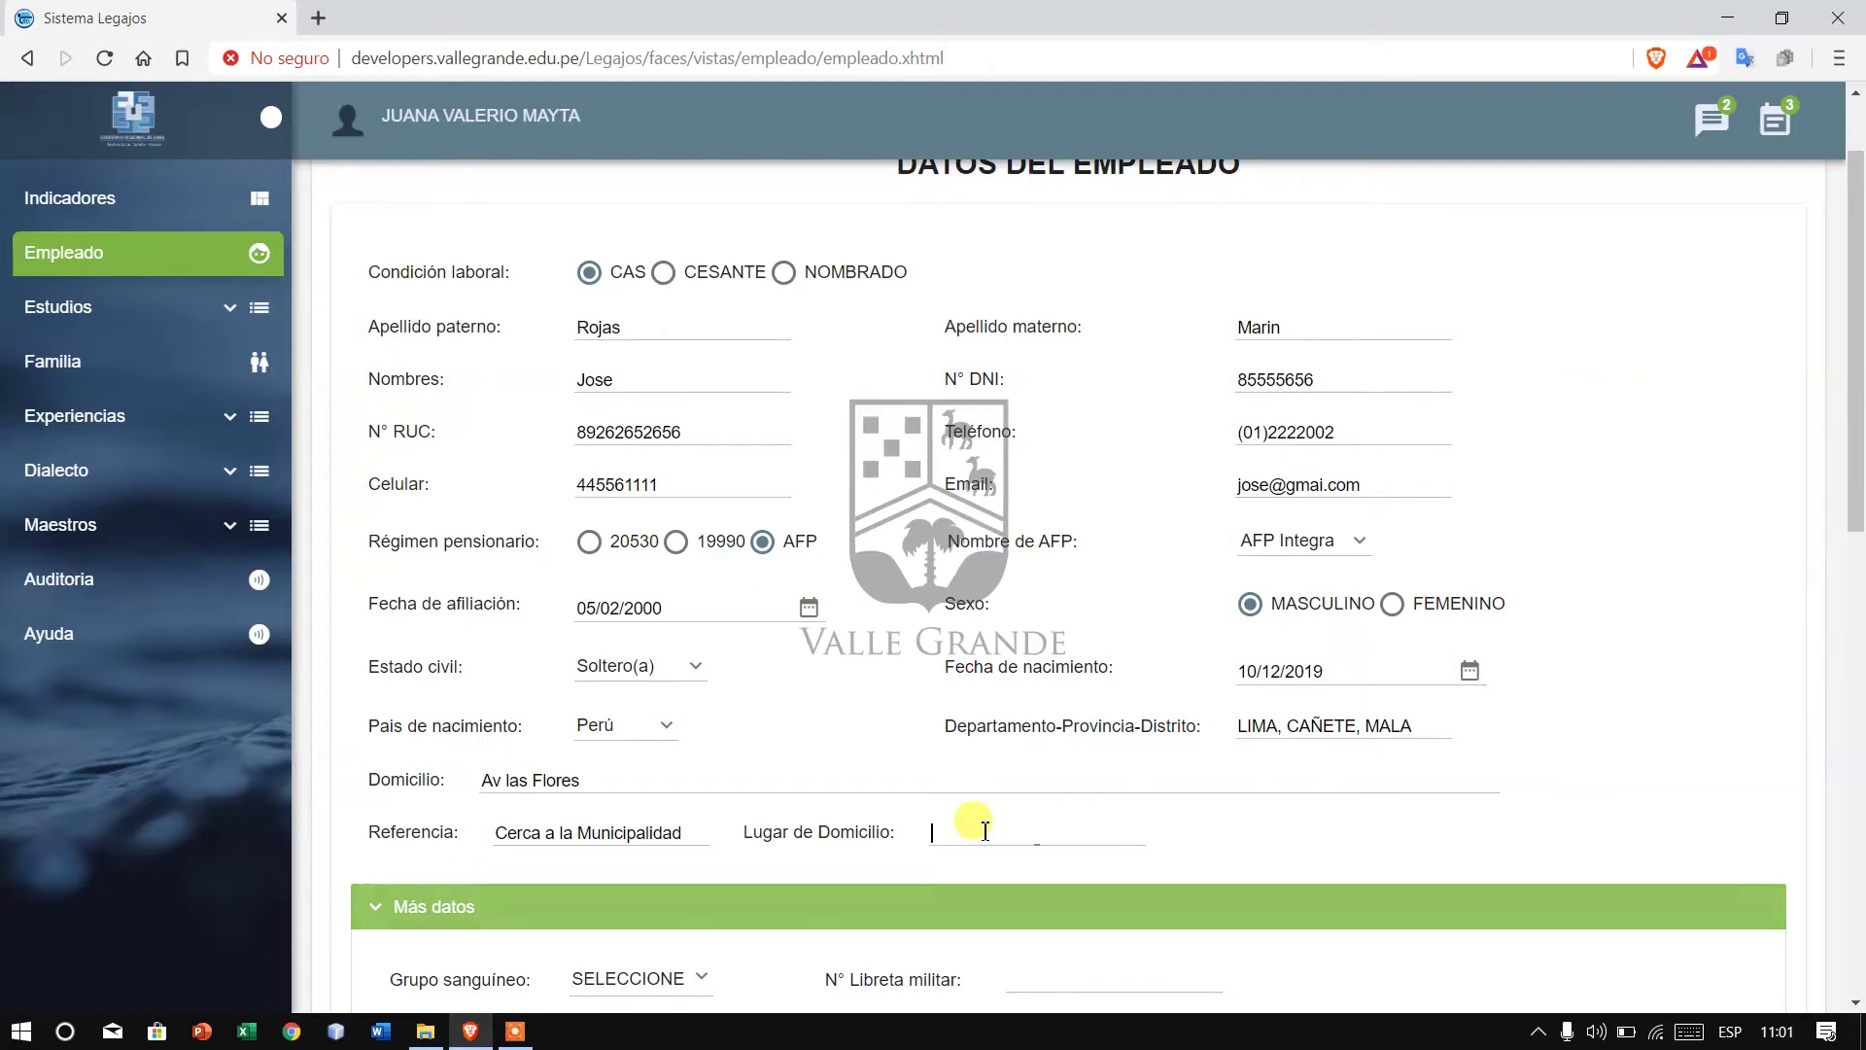
text(qUIL)
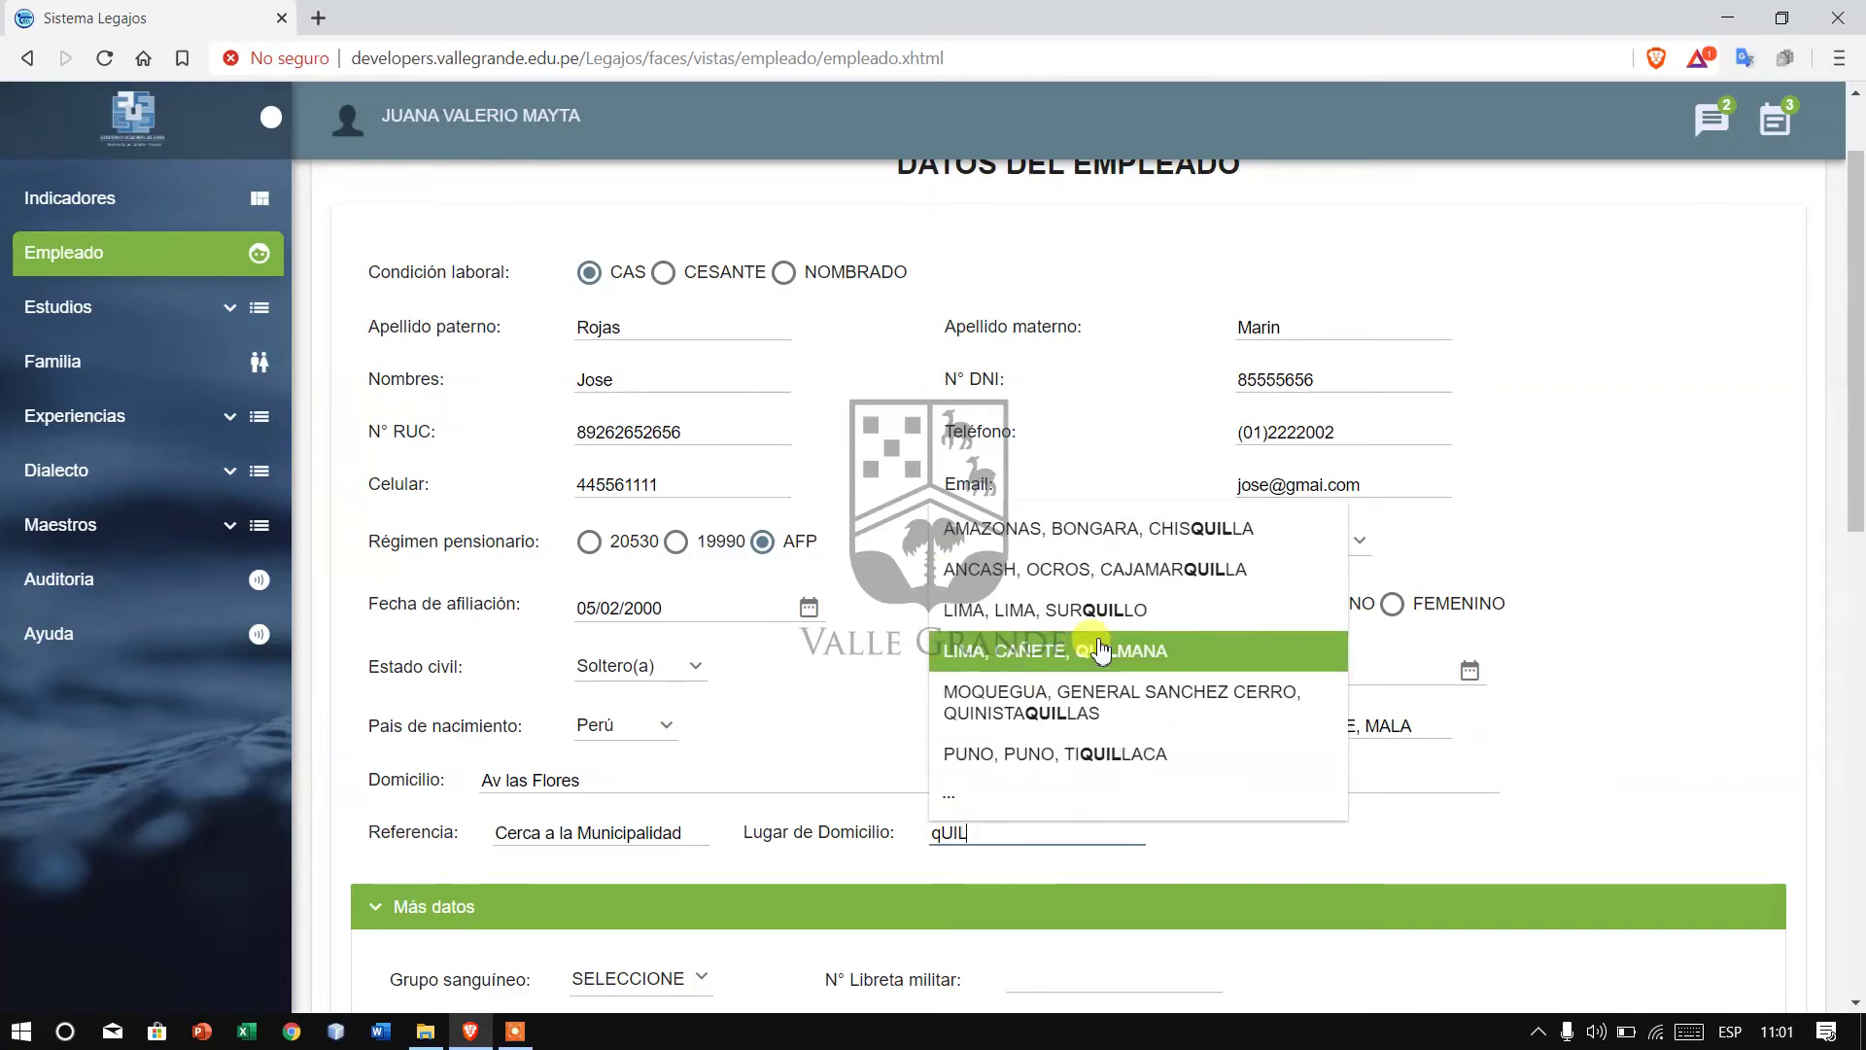
click(1101, 650)
- Set the Grupo sanguíneo to O+ and the Régimen laboral to 276 in the additional data section
scroll(1121, 636, down, 3)
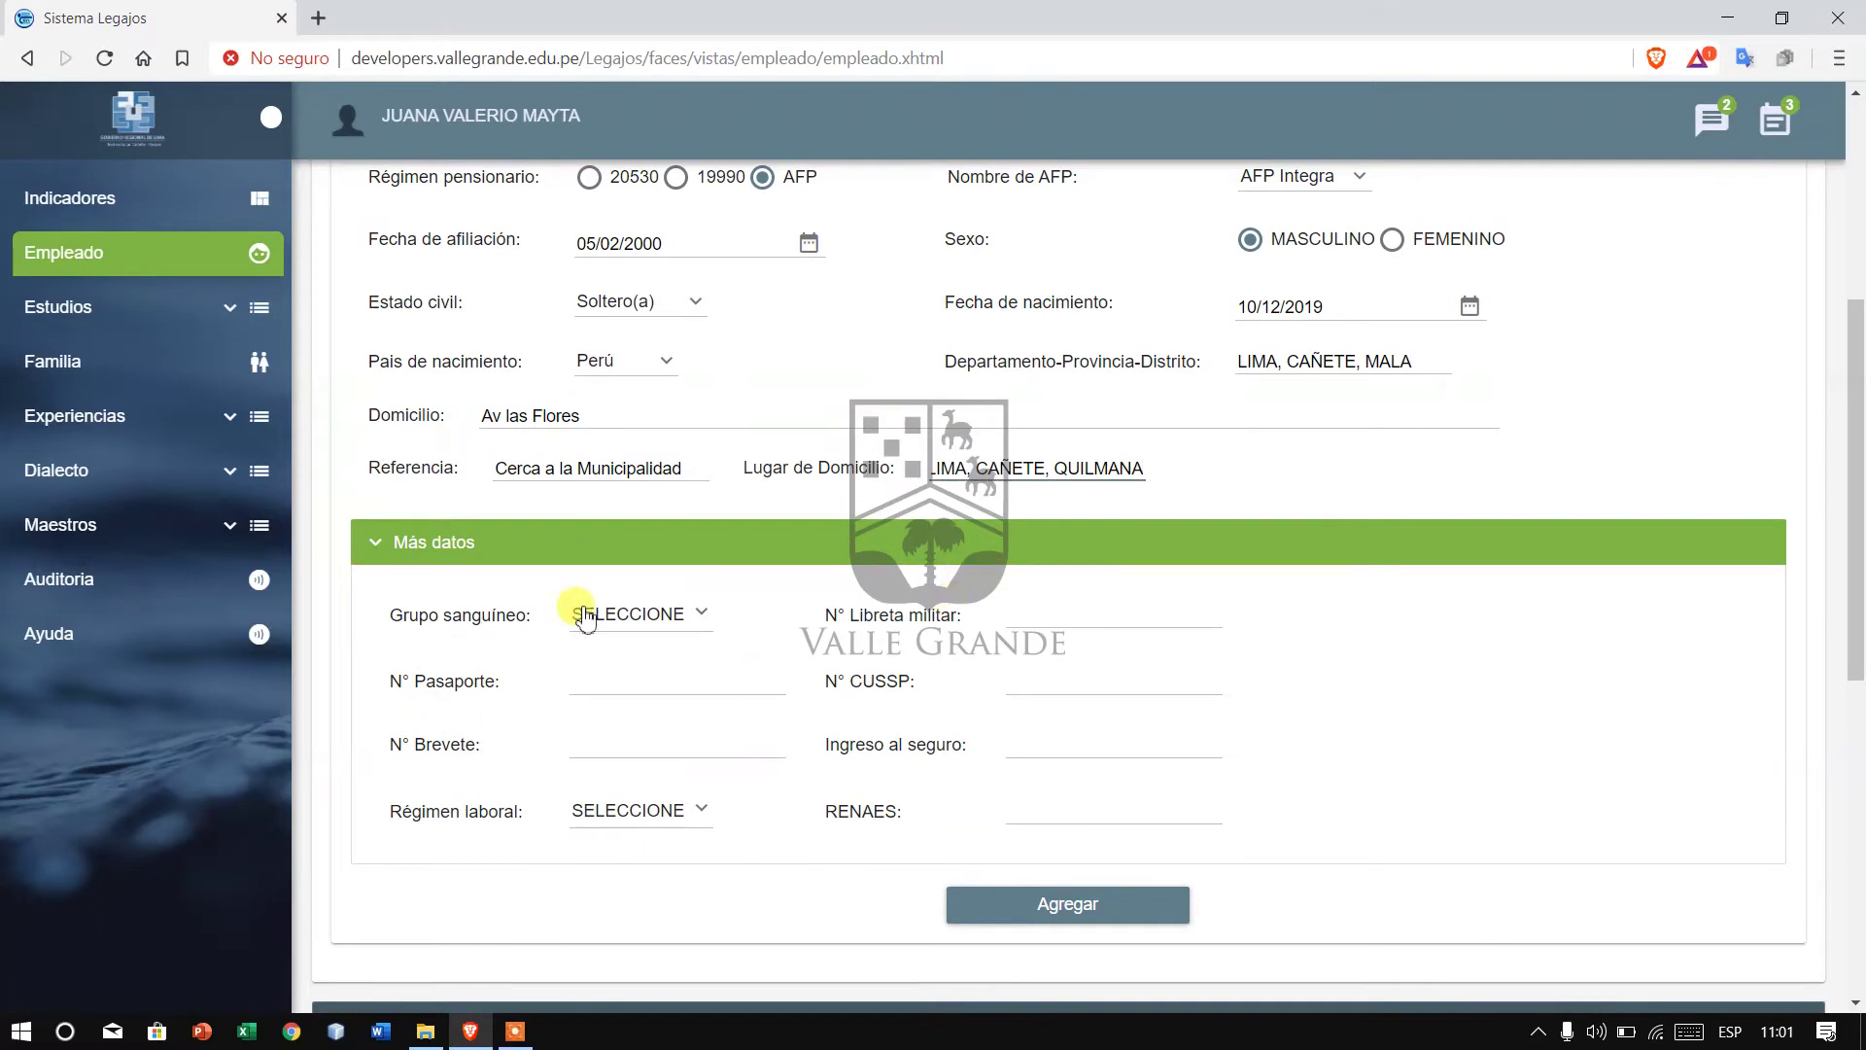
click(665, 610)
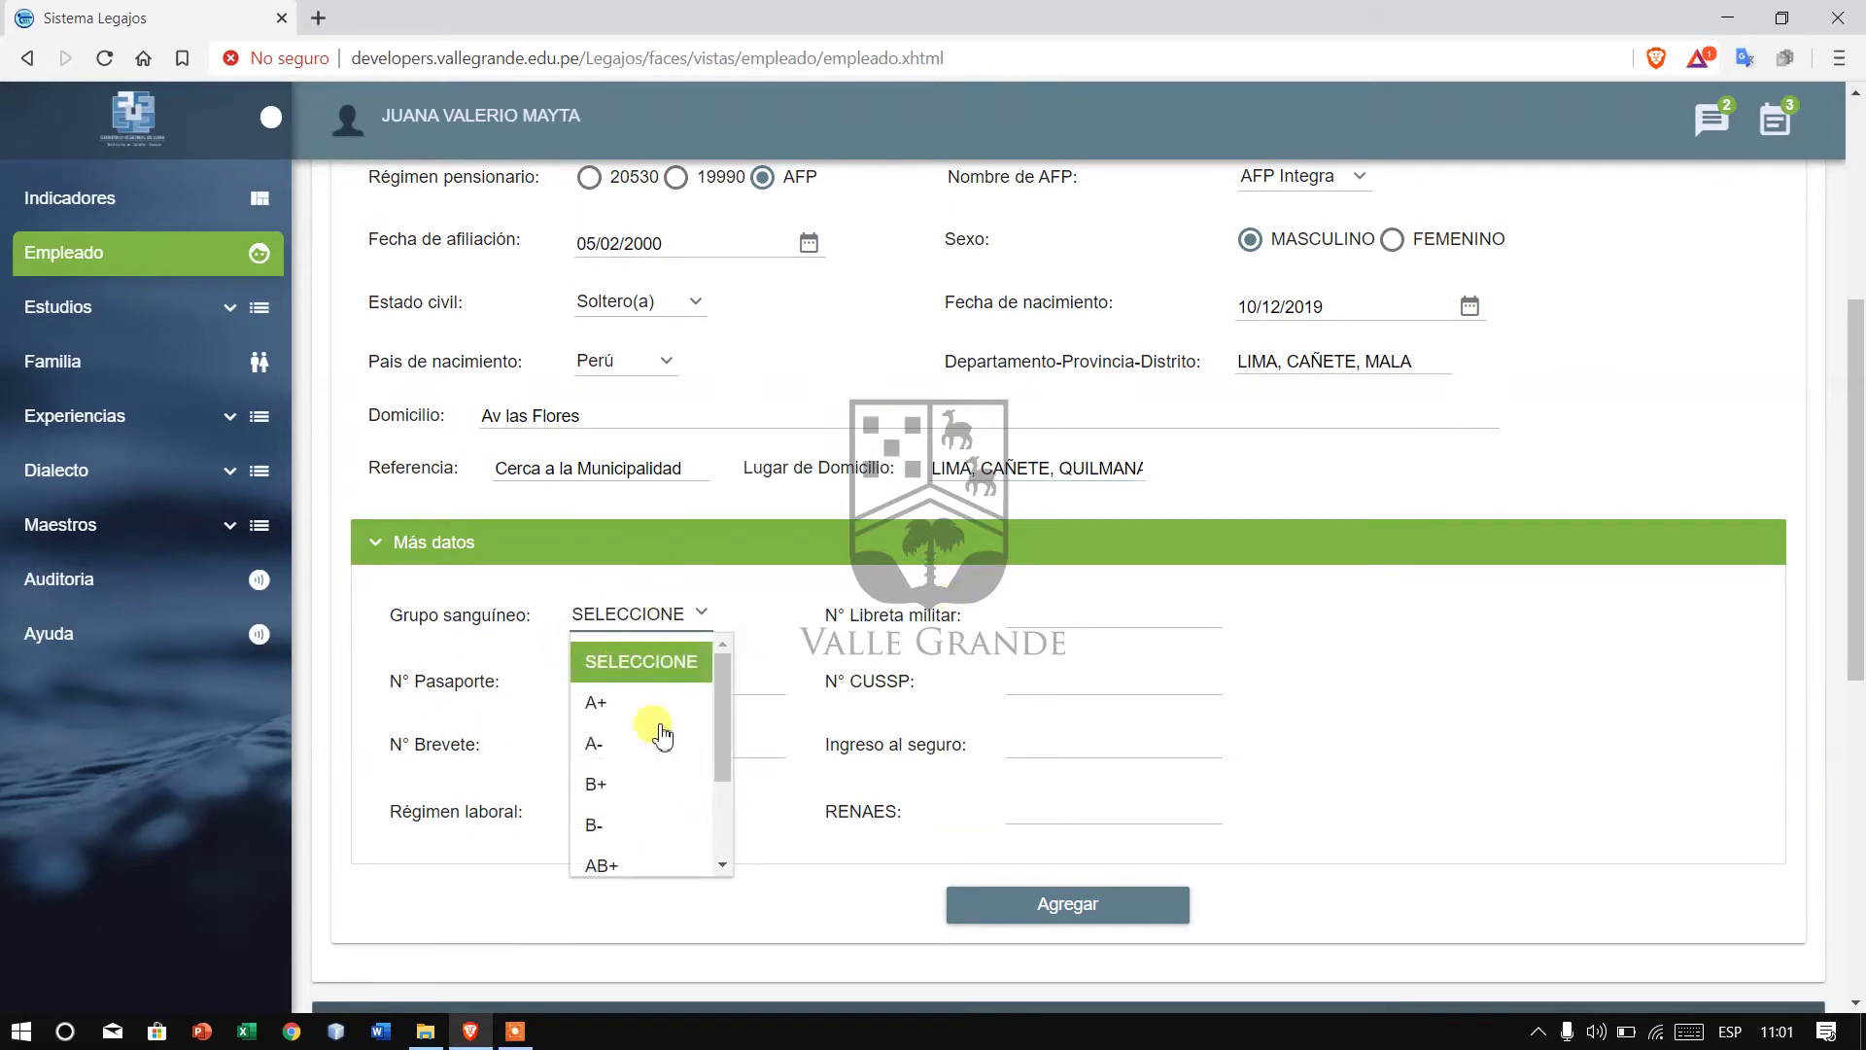
scroll(670, 744, down, 5)
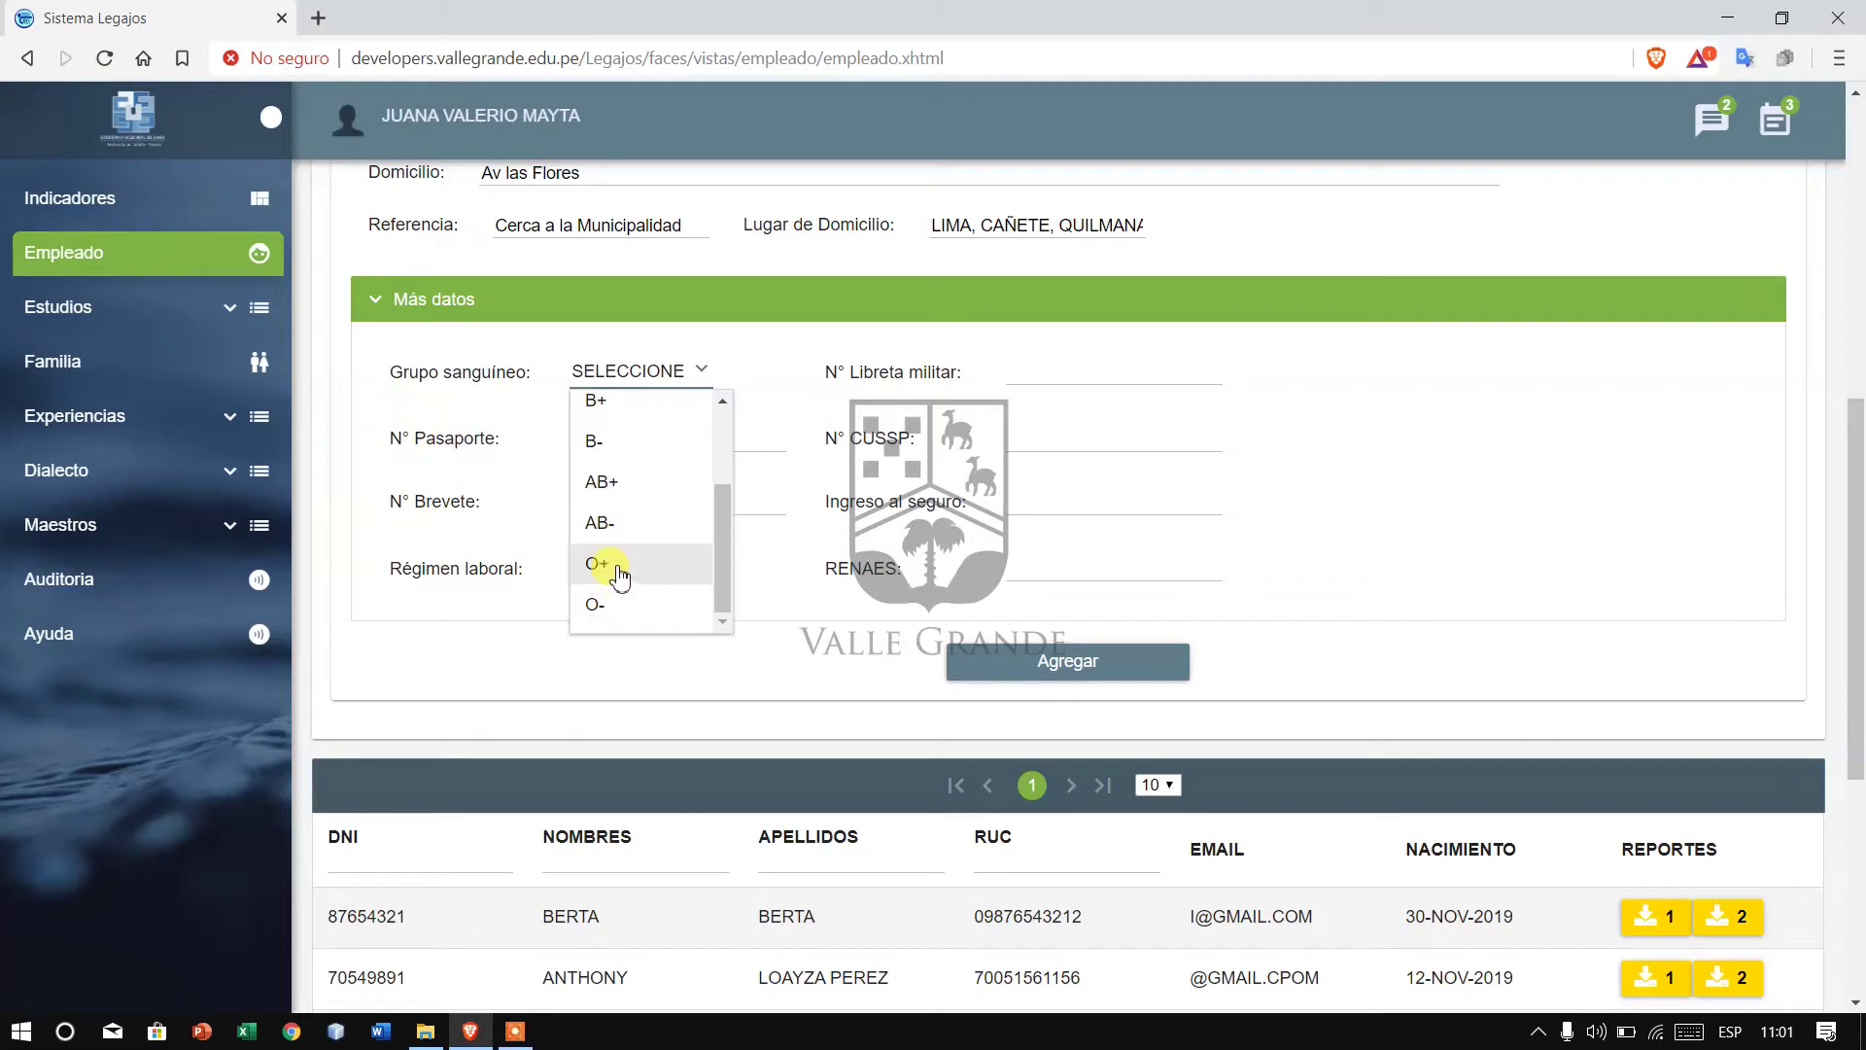
click(618, 566)
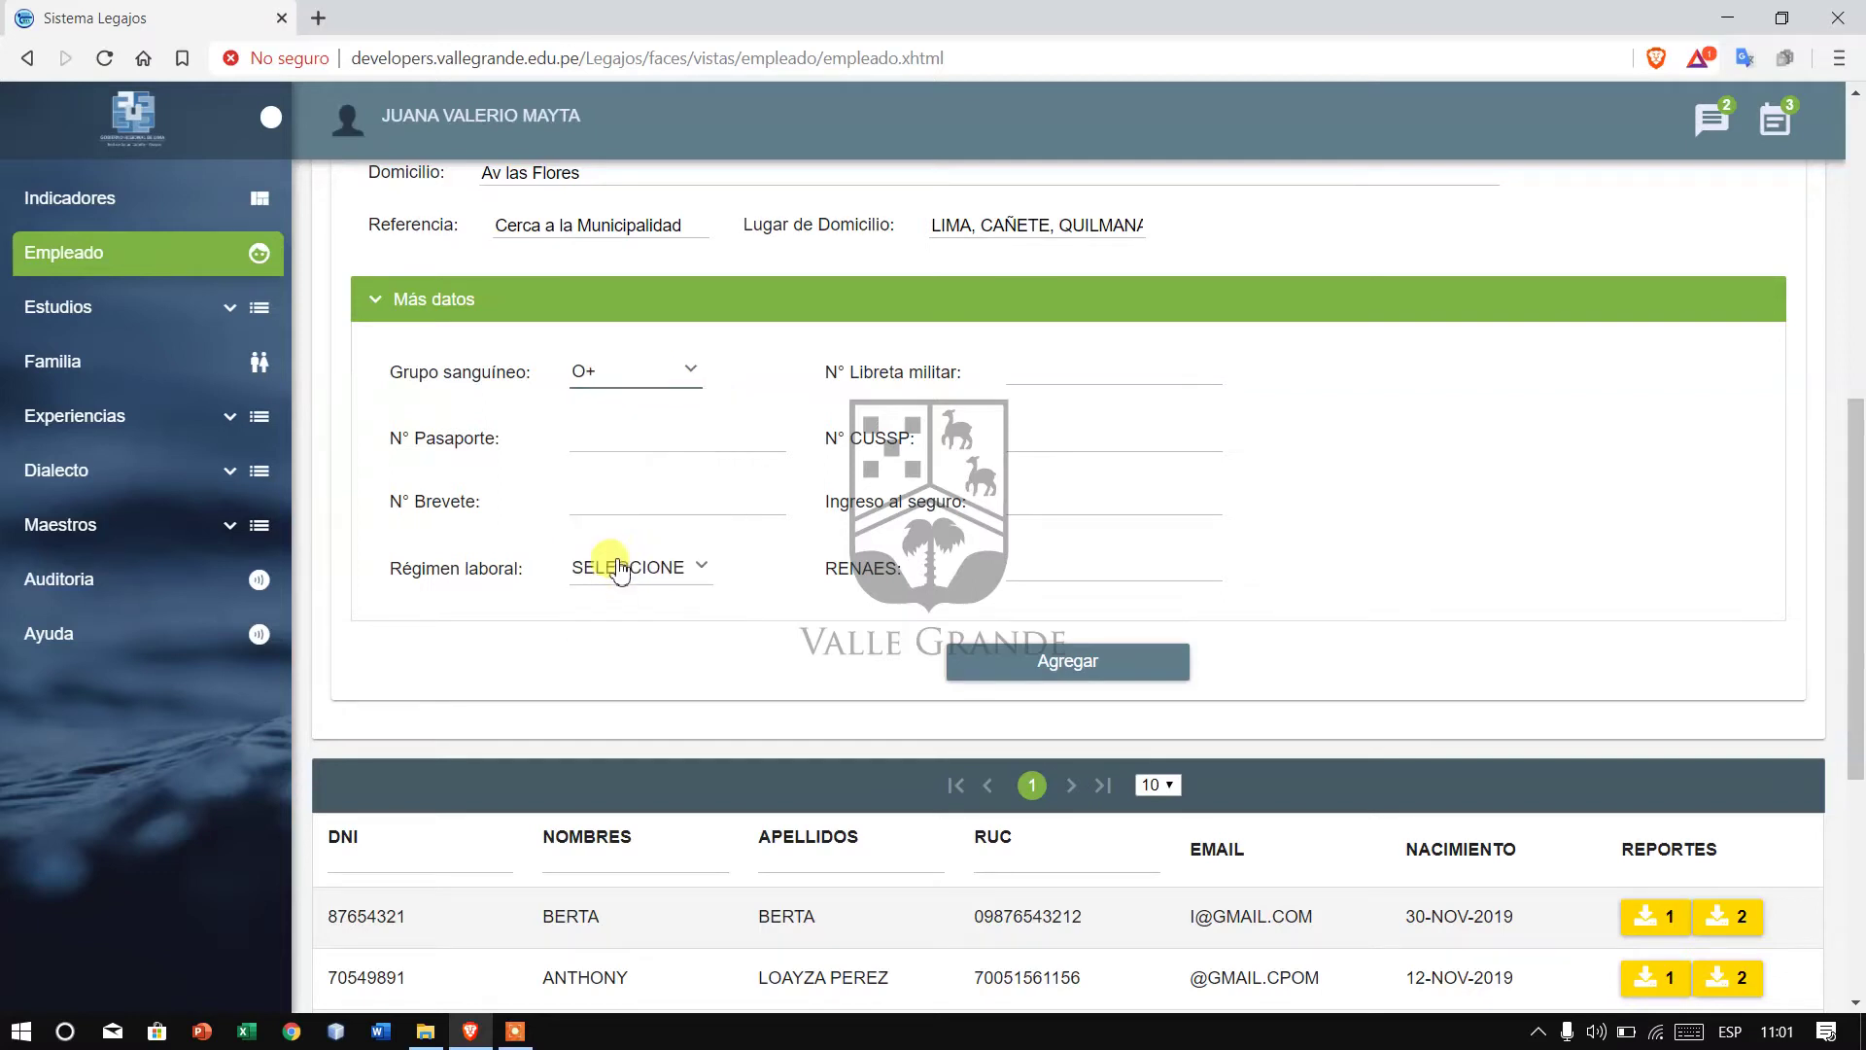
click(678, 581)
click(633, 740)
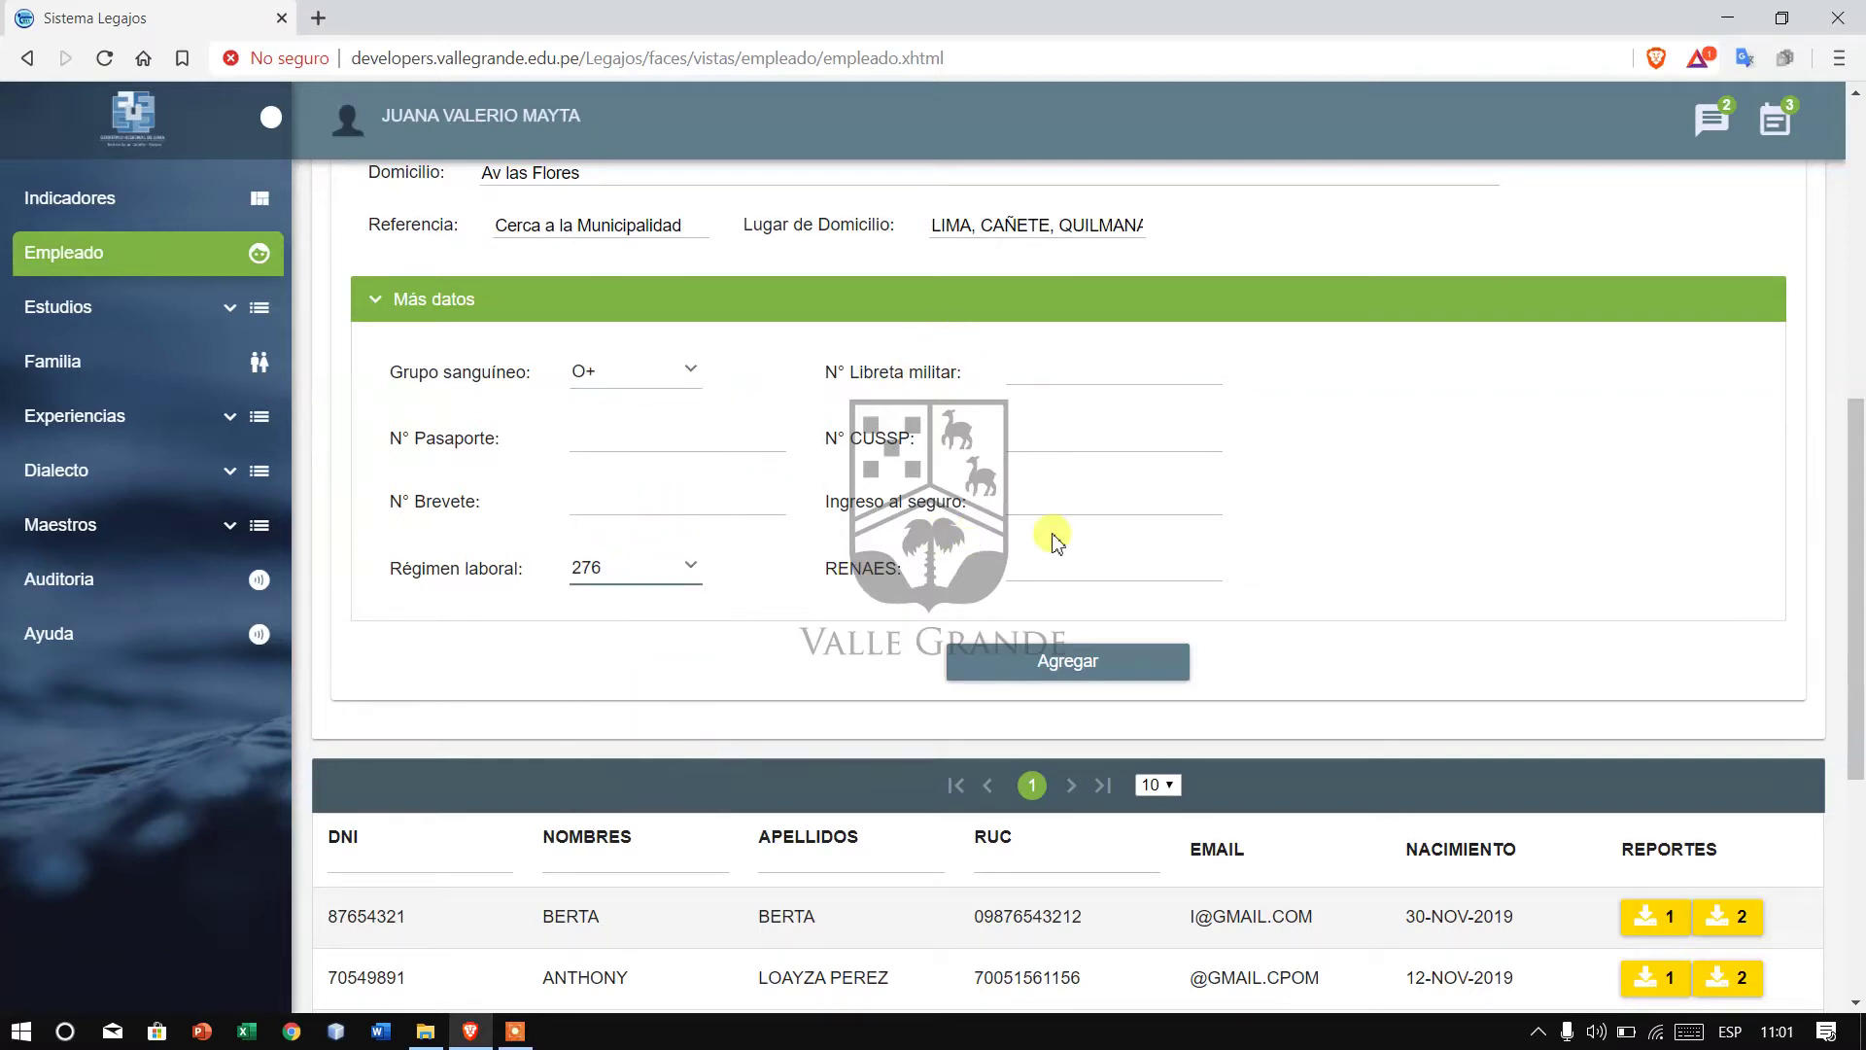
- Search the RENAES field for "e" and choose ATIHUARA-PUESTOS DE SALUD O POSTAS DE SALUD
click(1086, 561)
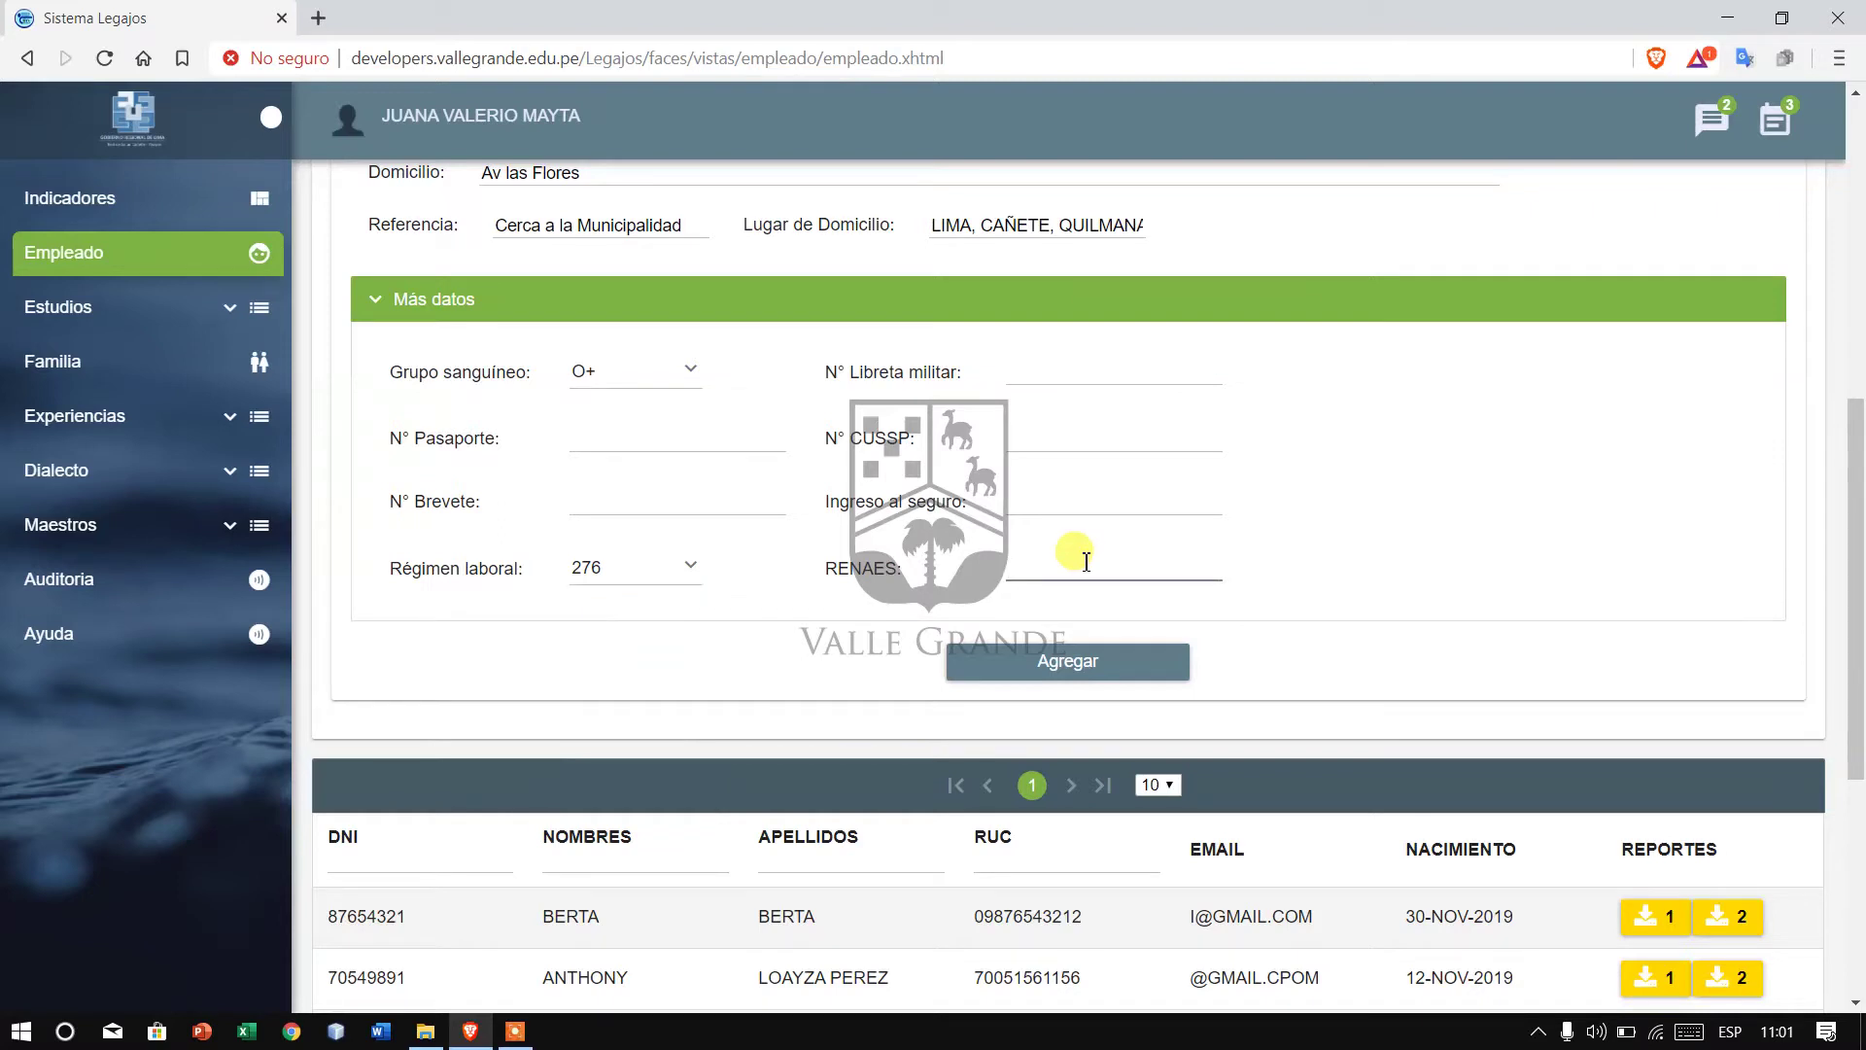
text(e)
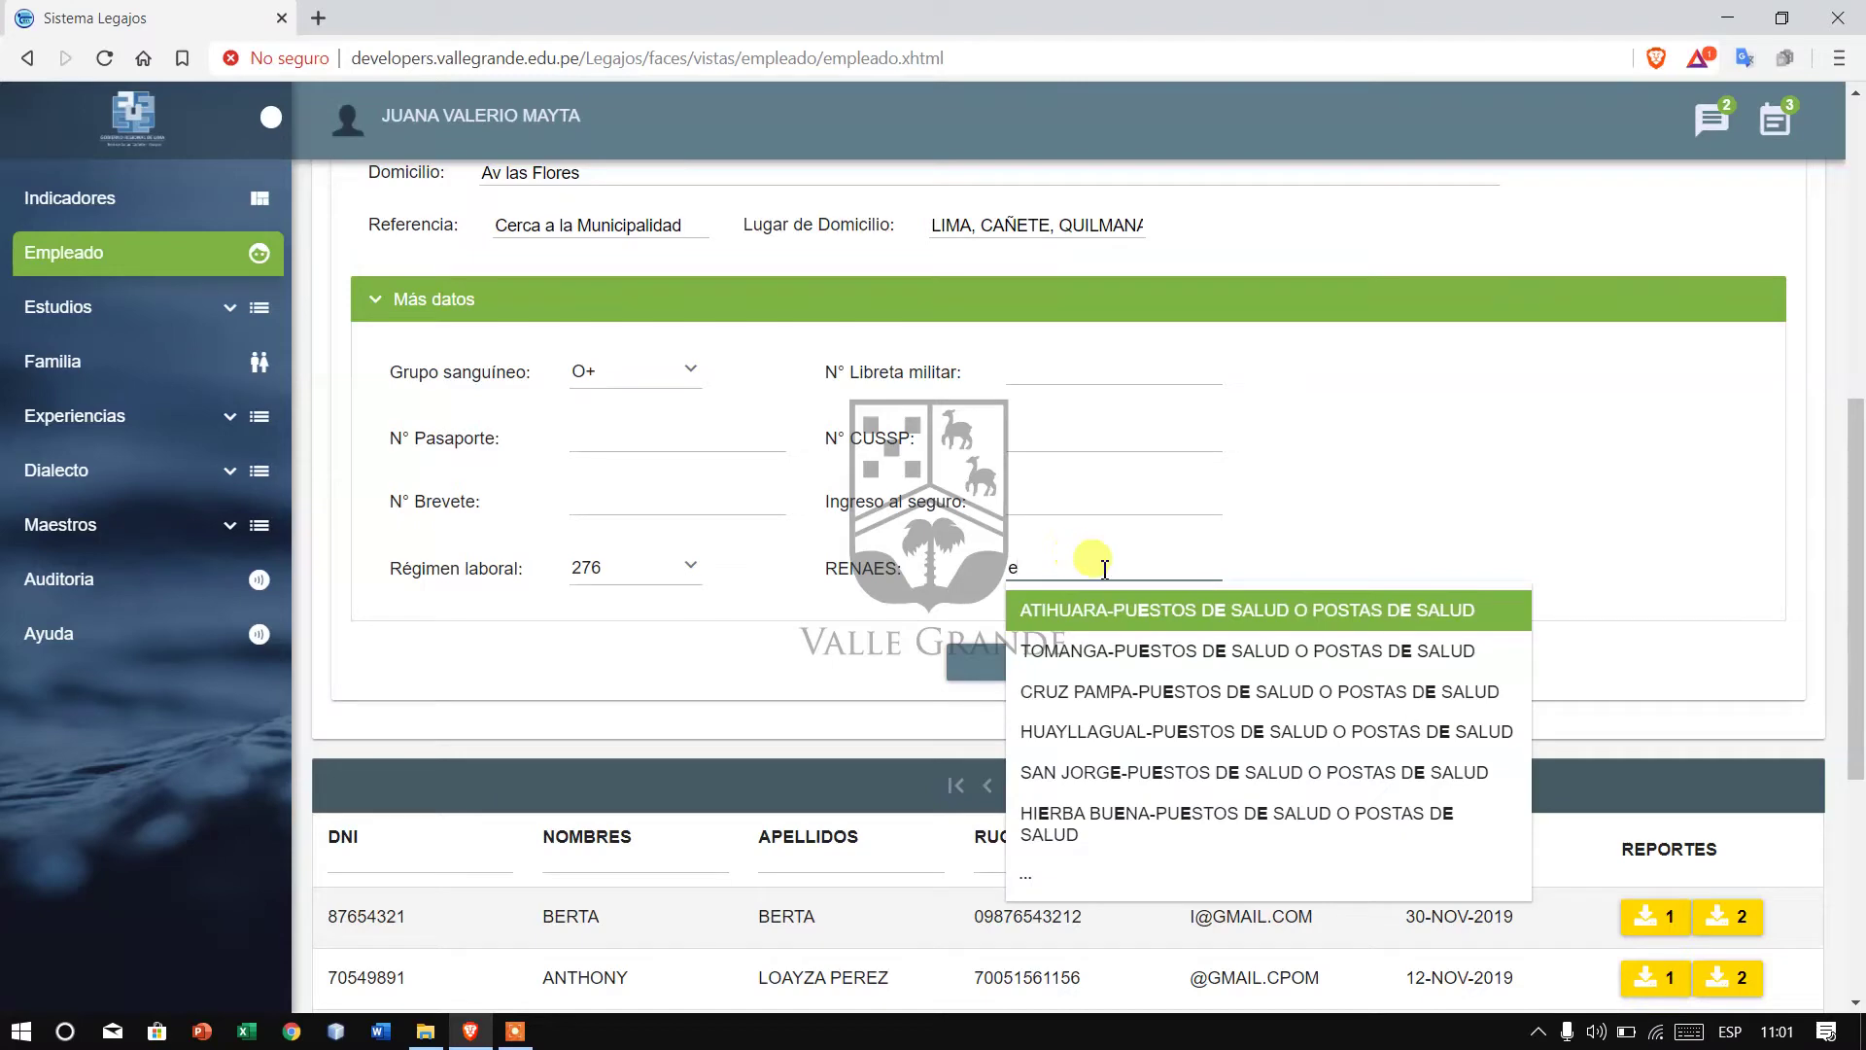
click(1186, 609)
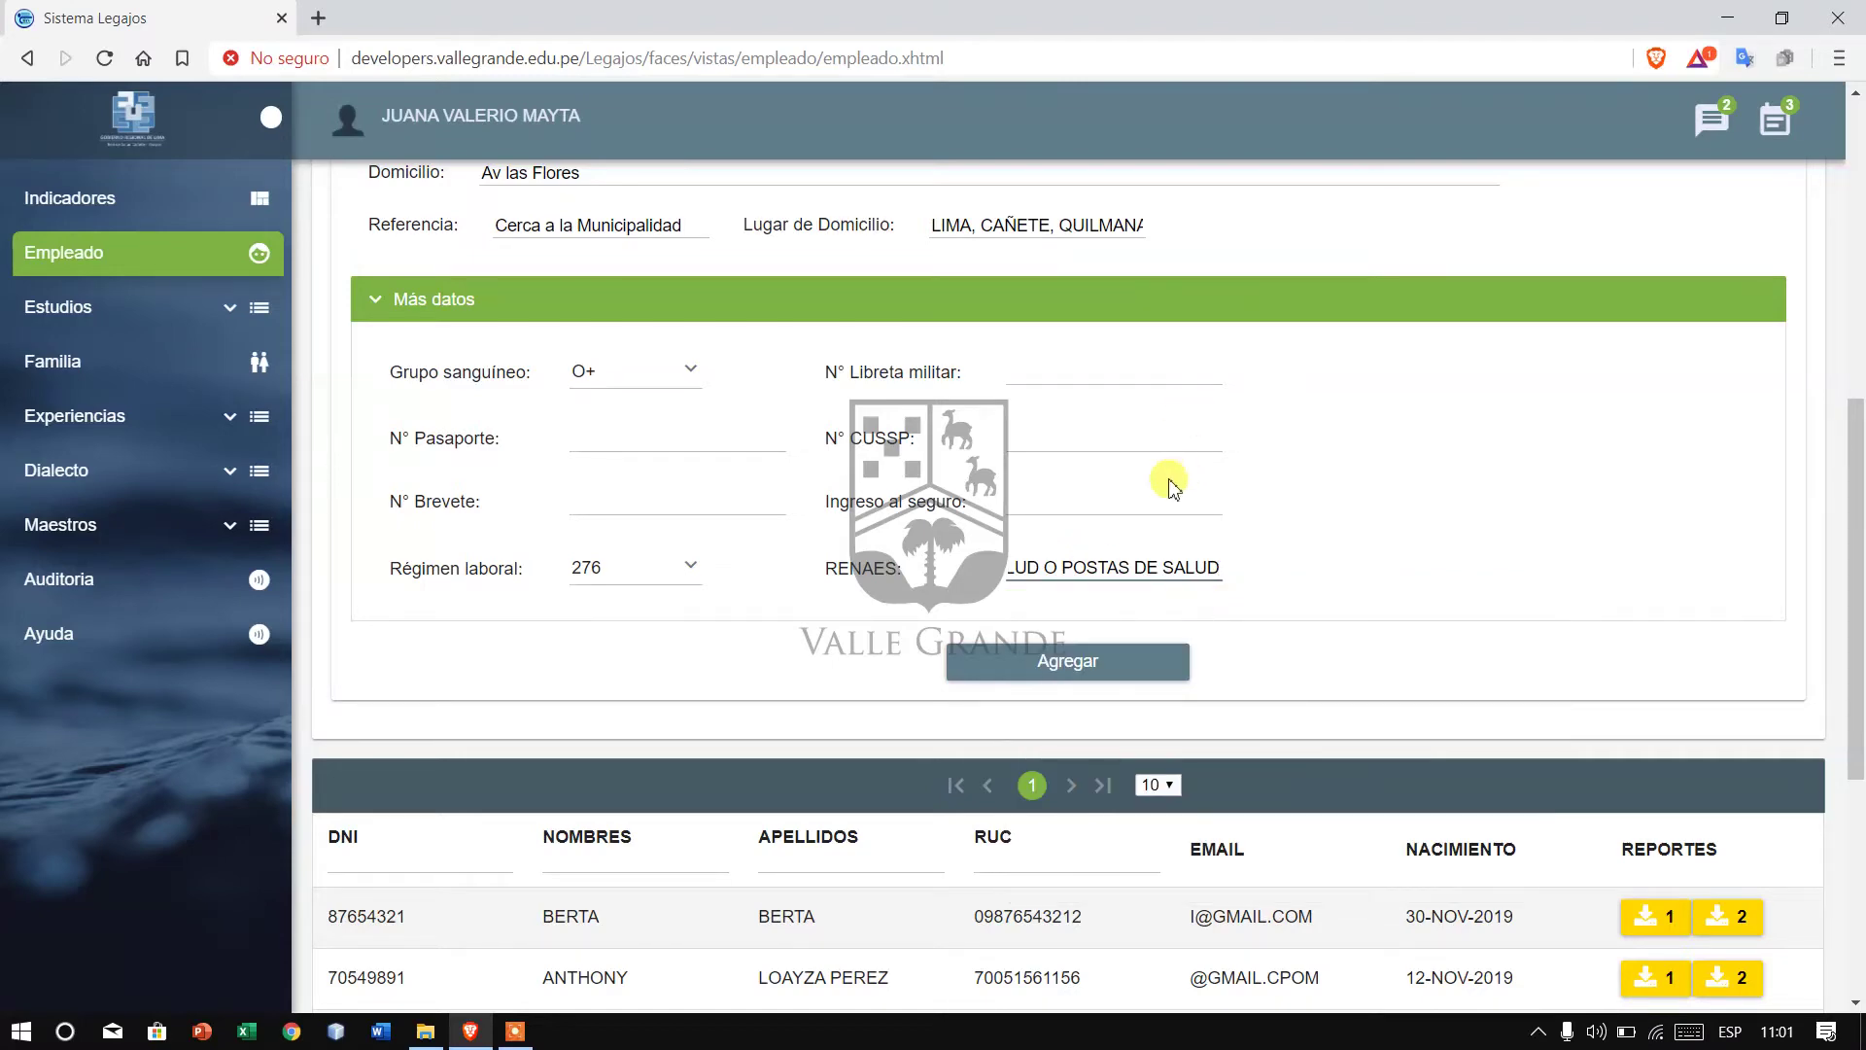
- Review the completed employee form and additional data, and add the new employee record
scroll(1166, 483, up, 5)
scroll(1166, 483, down, 5)
scroll(1161, 496, up, 4)
scroll(1159, 500, up, 2)
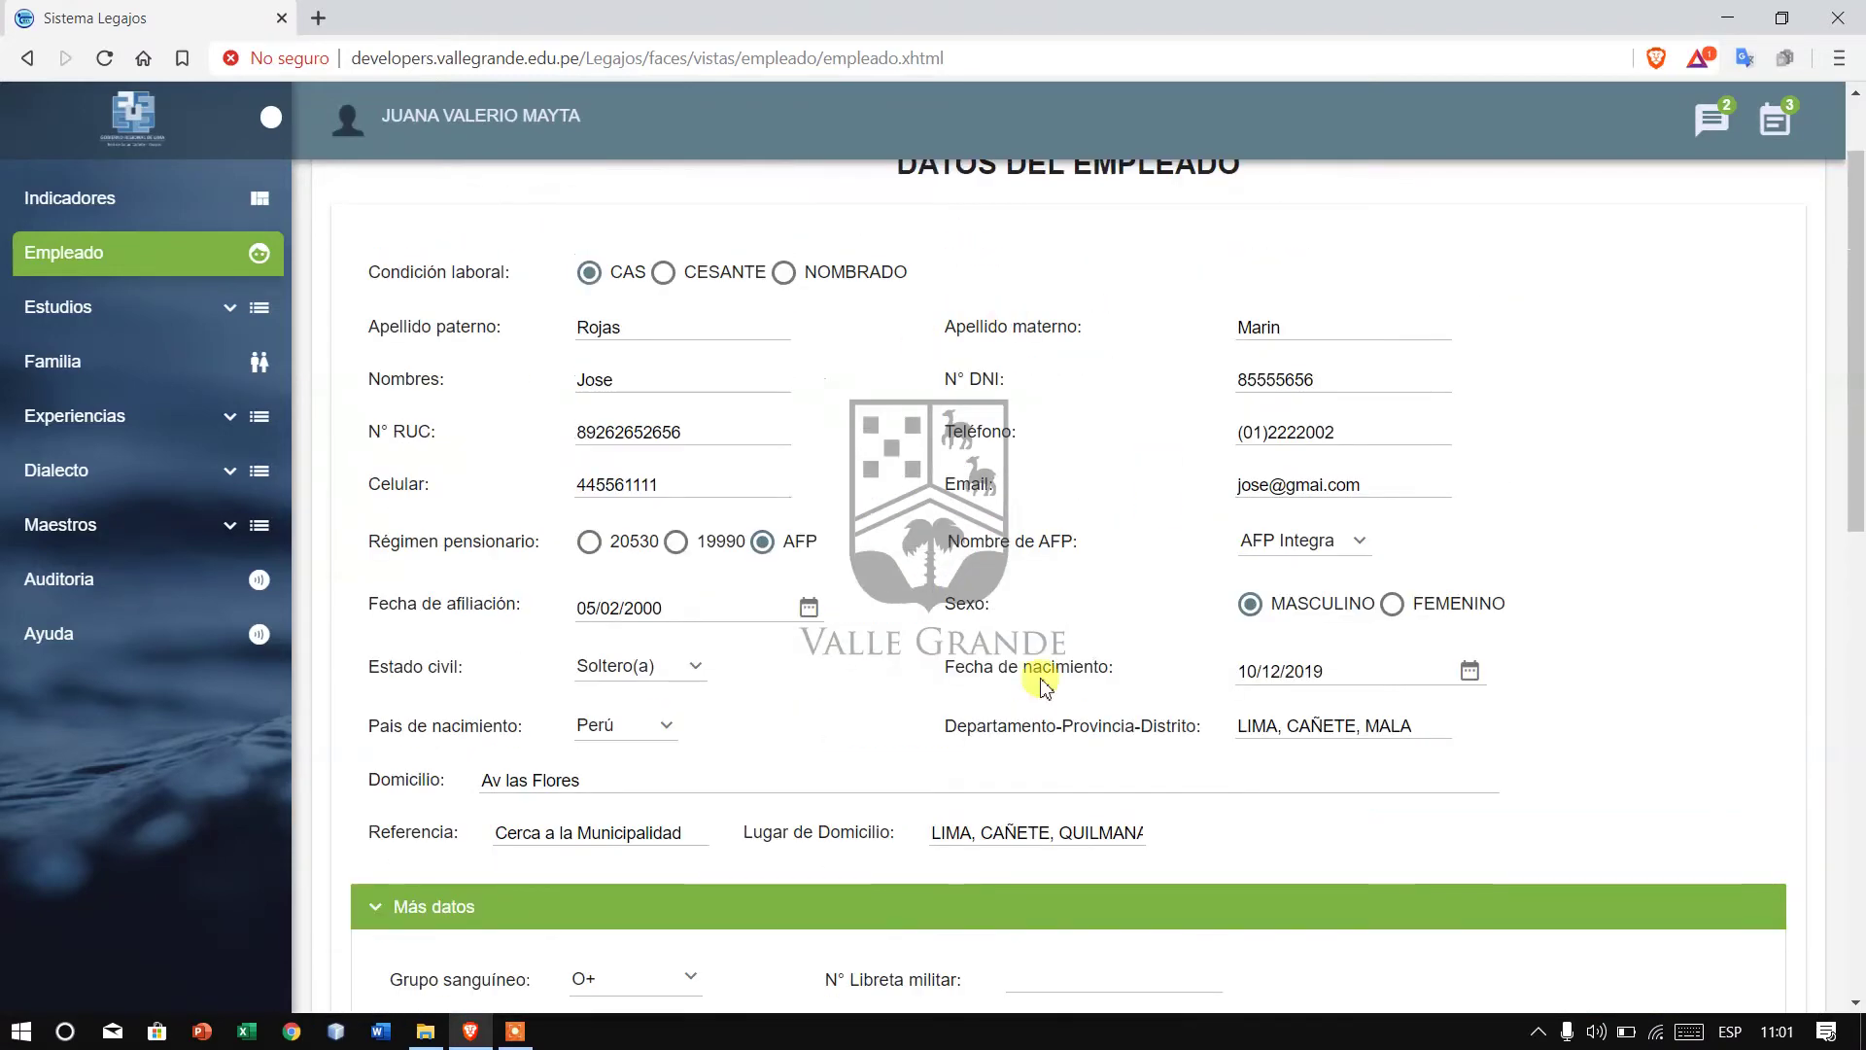
scroll(1040, 800, down, 4)
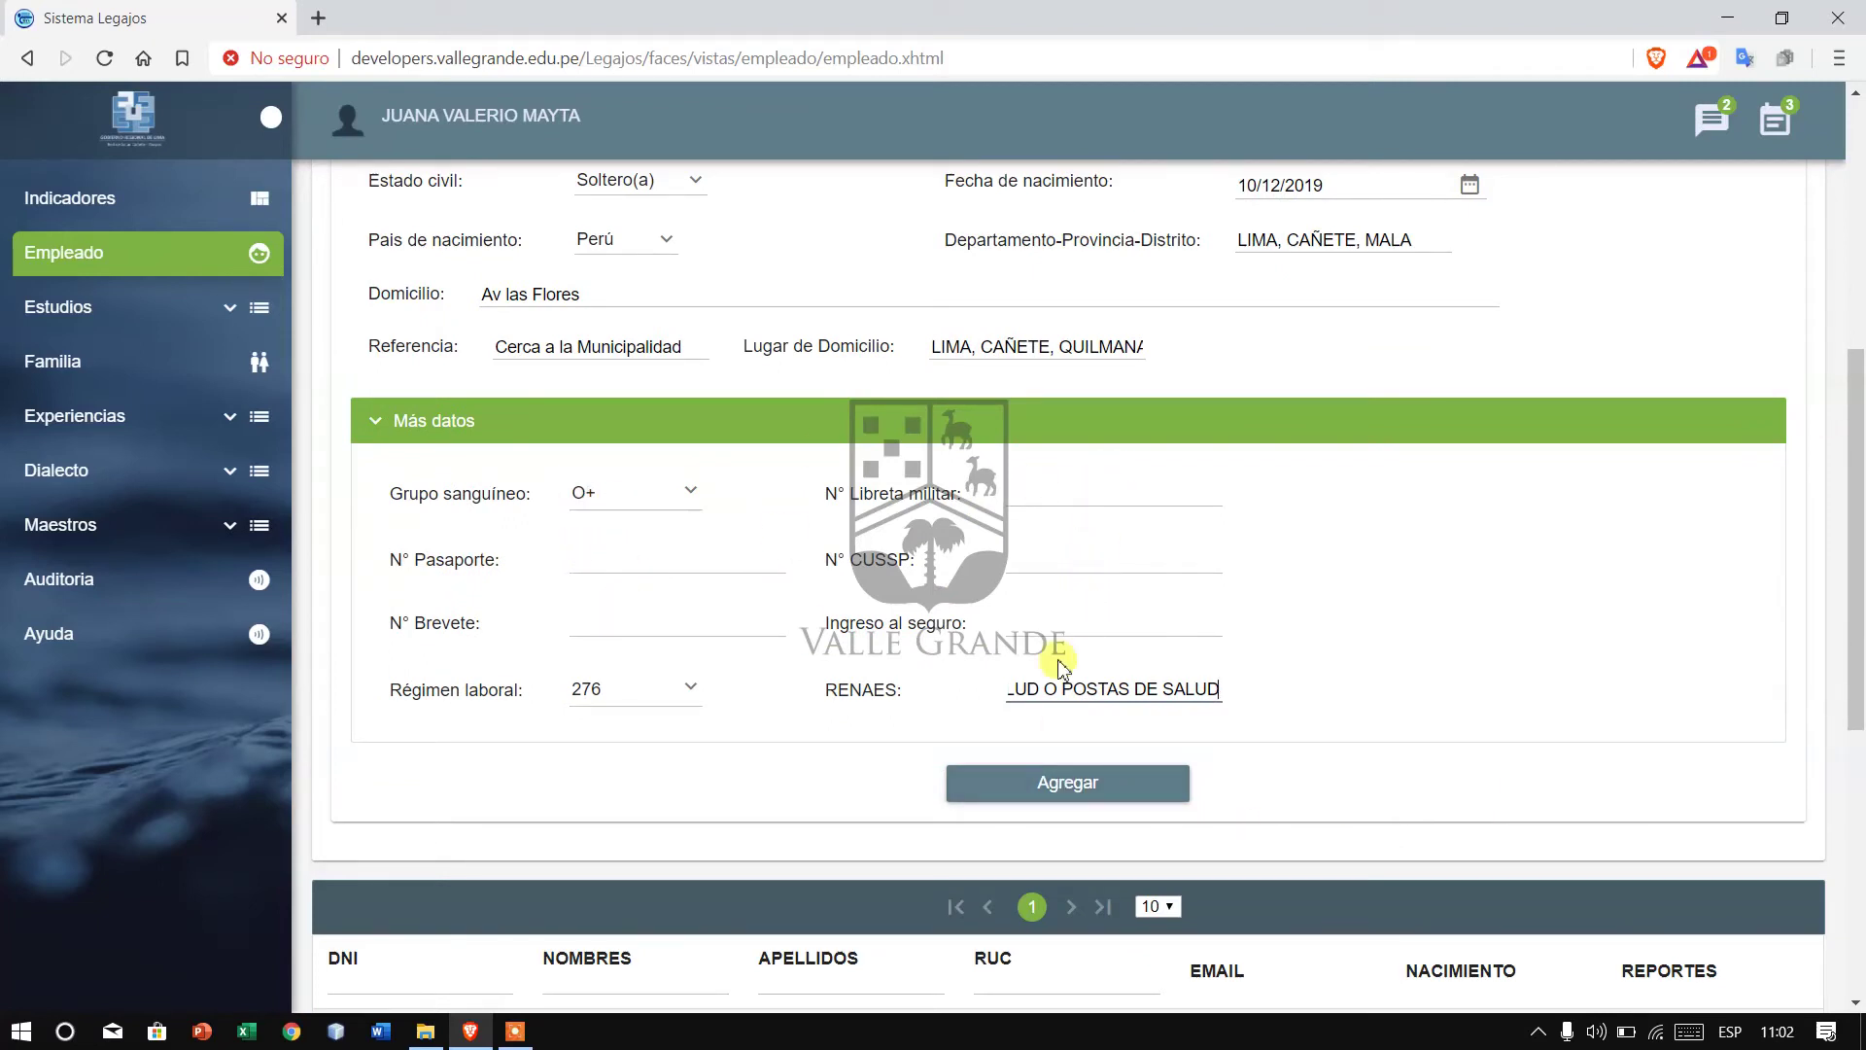
click(1081, 787)
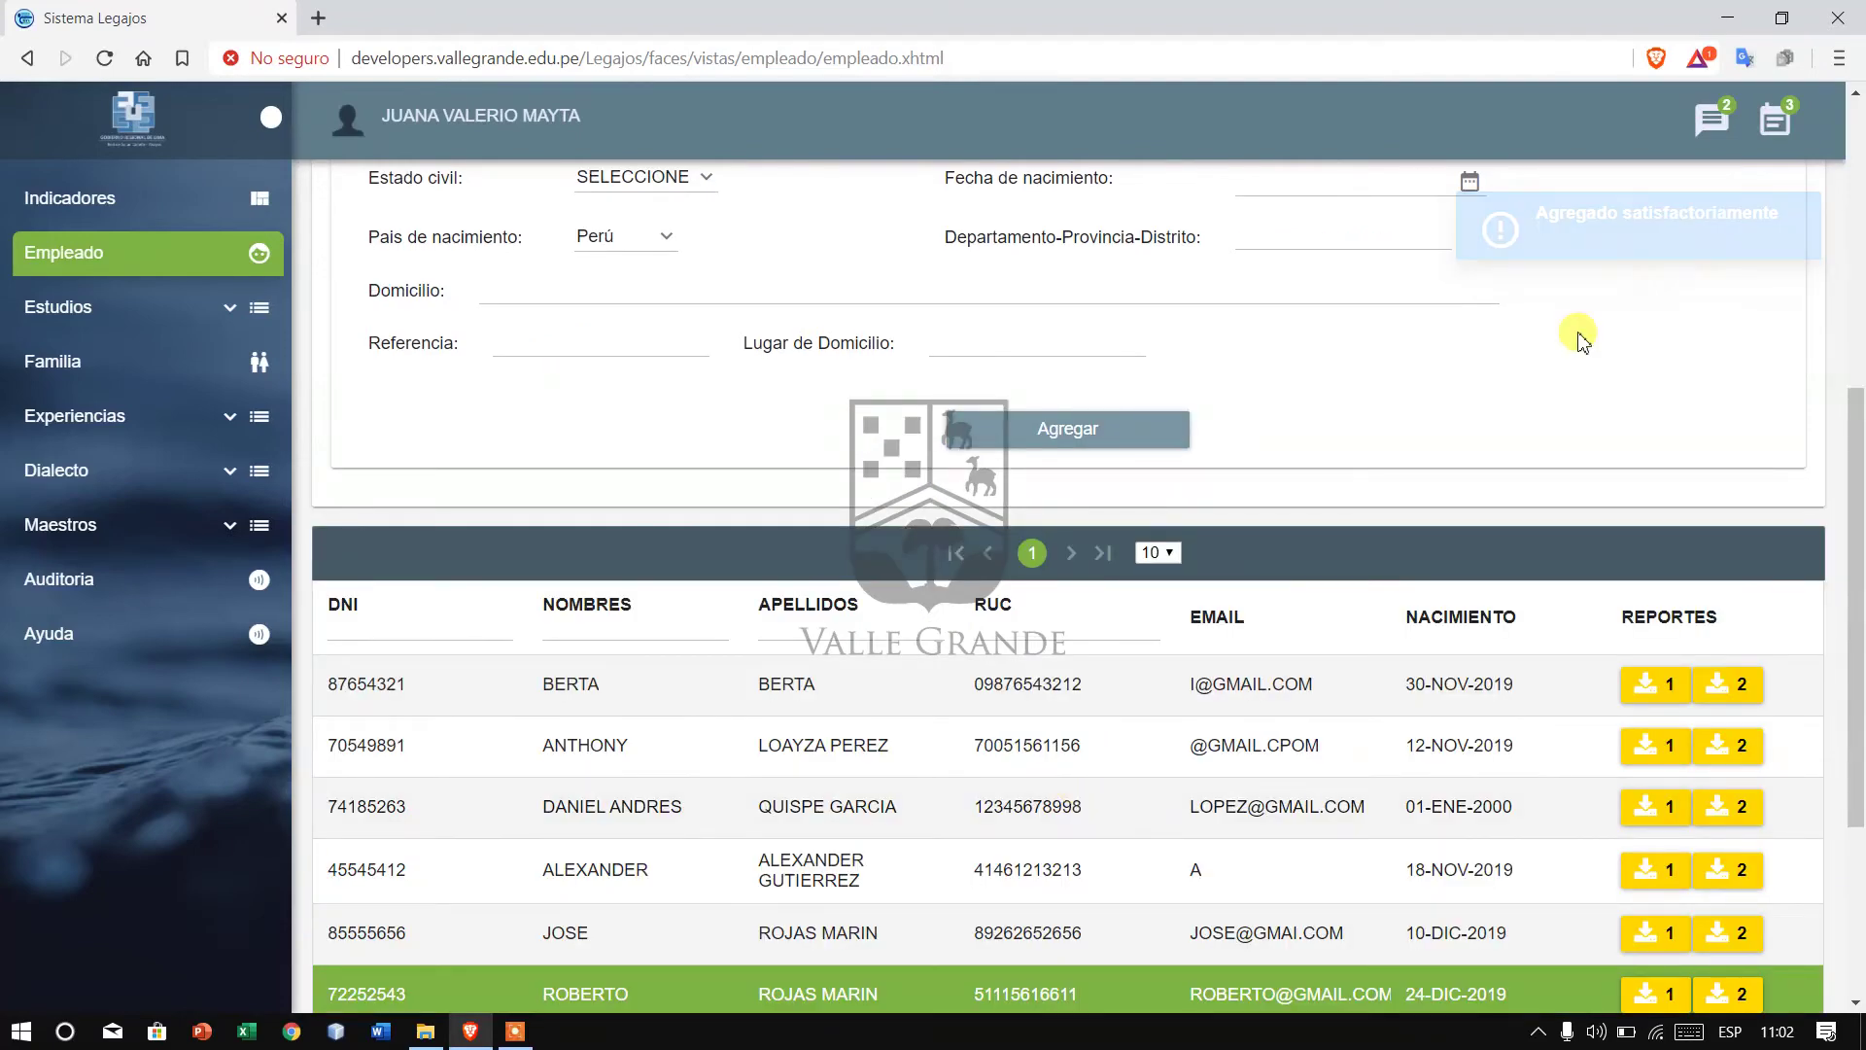
- Open the last listed employee's record for modification, examine its personal data fields, and close it without changes
scroll(470, 652, down, 3)
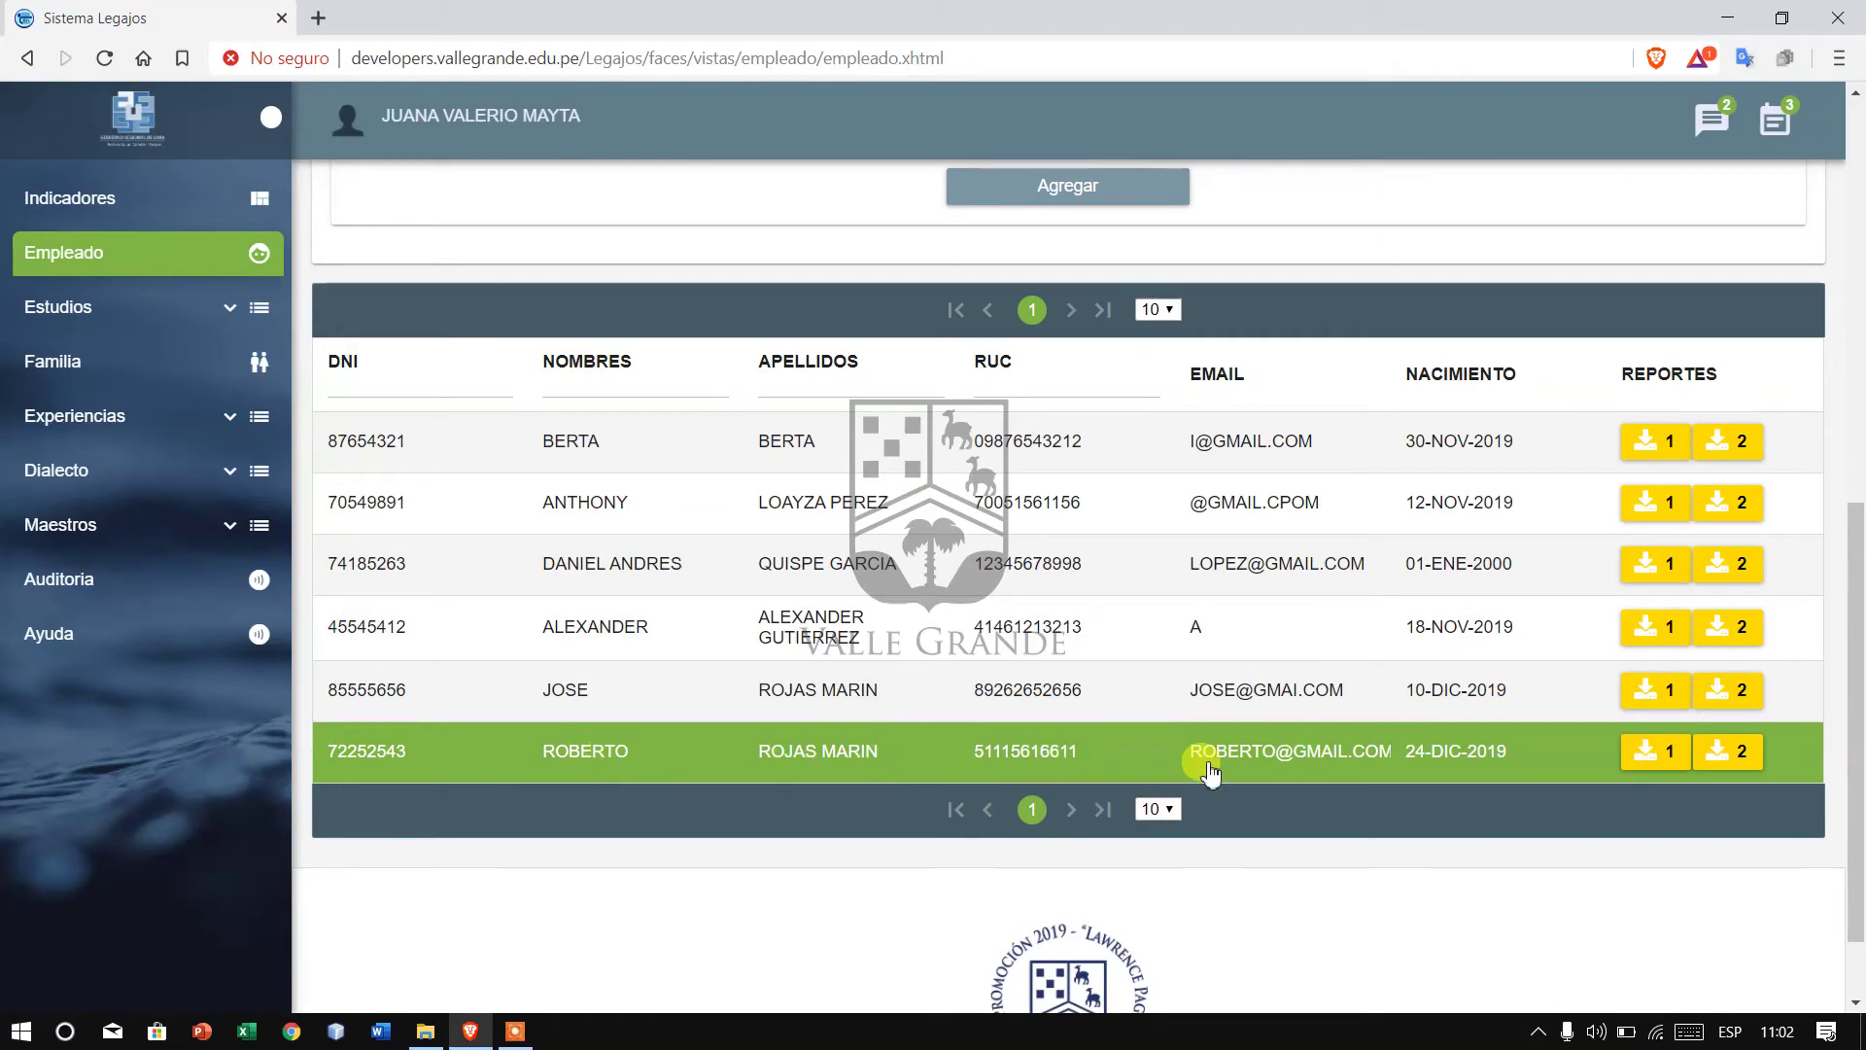
right_click(612, 759)
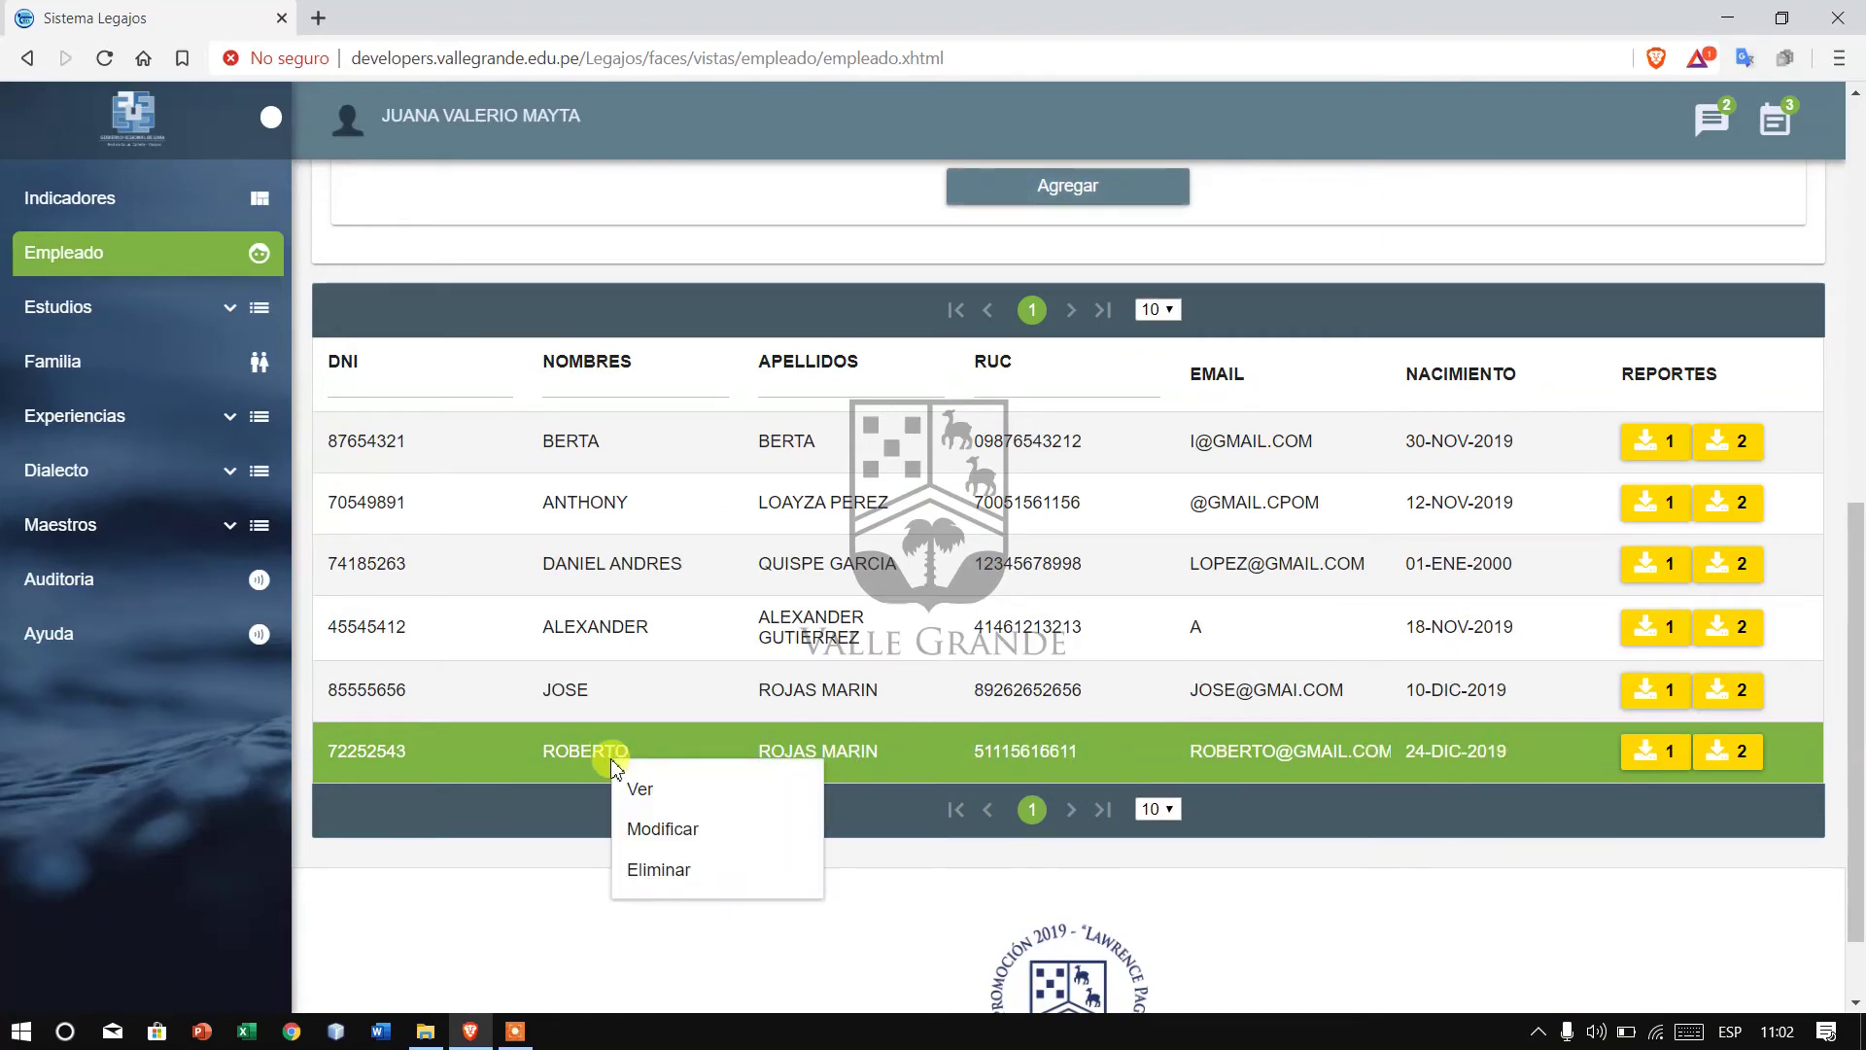
click(657, 829)
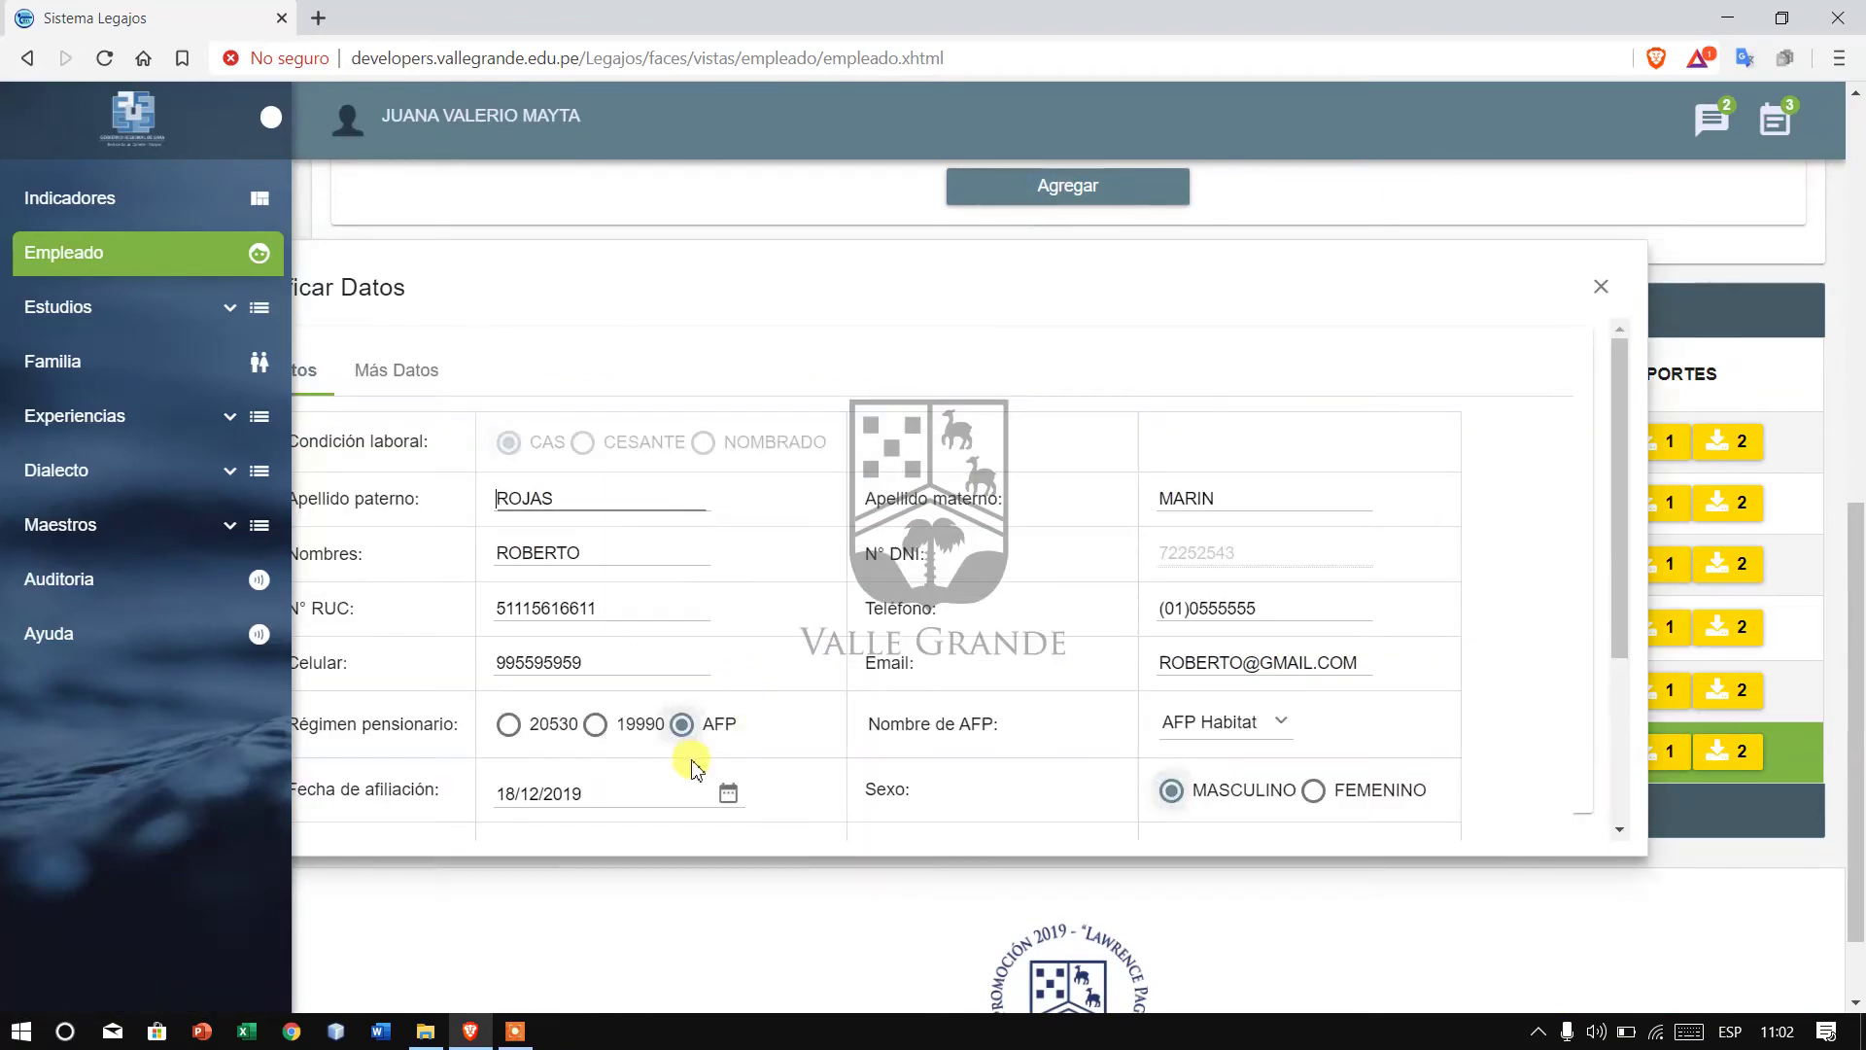
drag(879, 277, 966, 262)
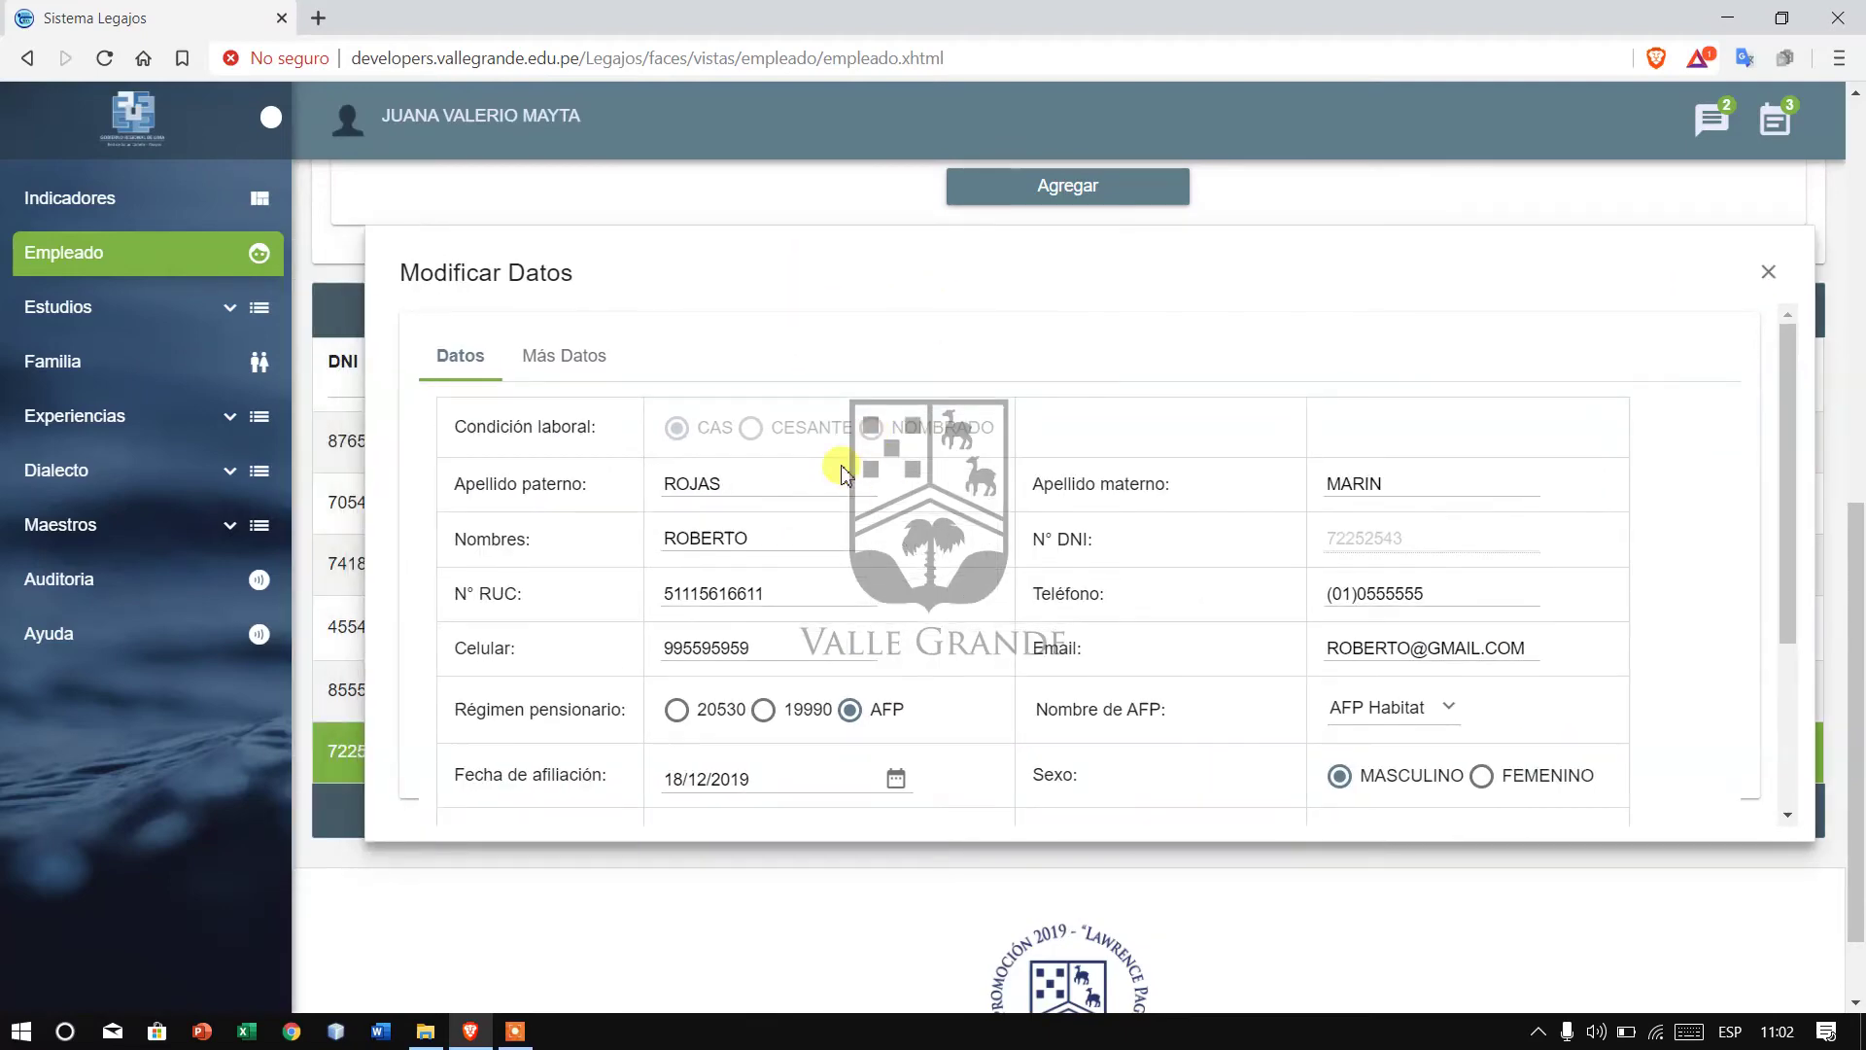
scroll(895, 487, down, 1)
scroll(1396, 475, down, 1)
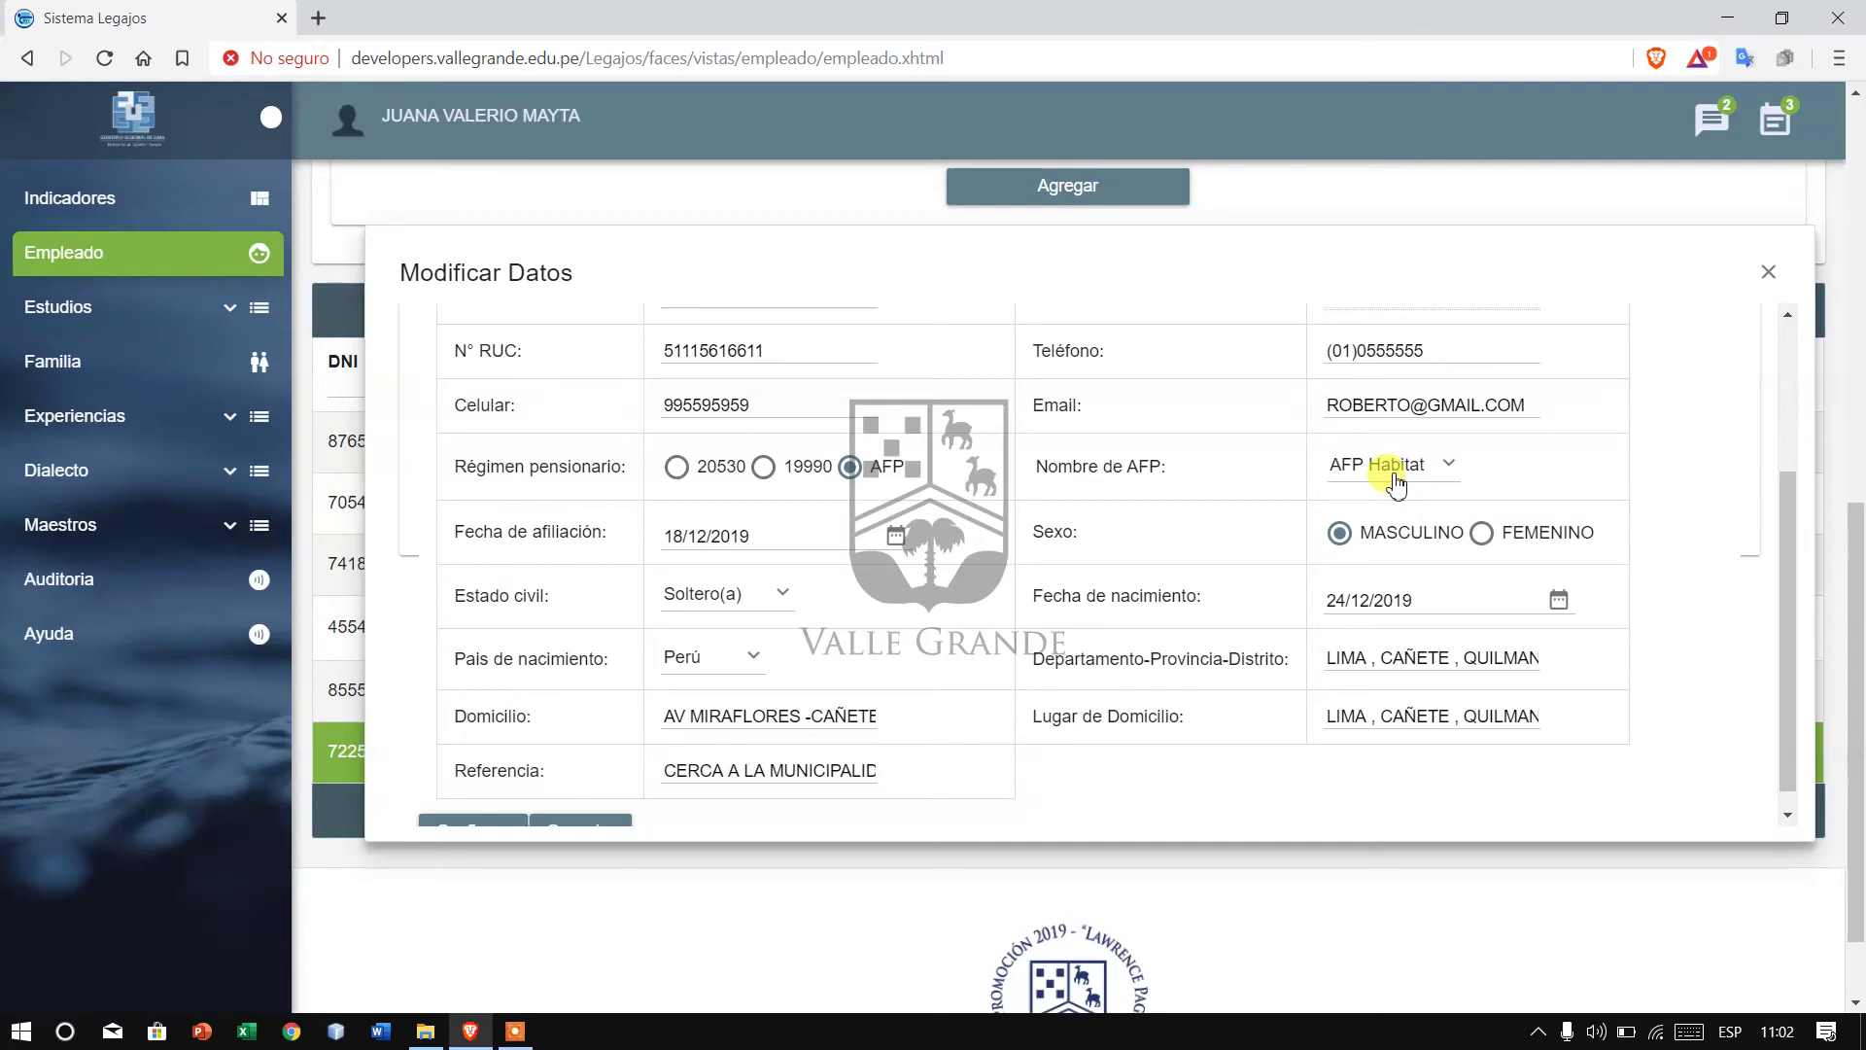
click(1767, 272)
right_click(631, 784)
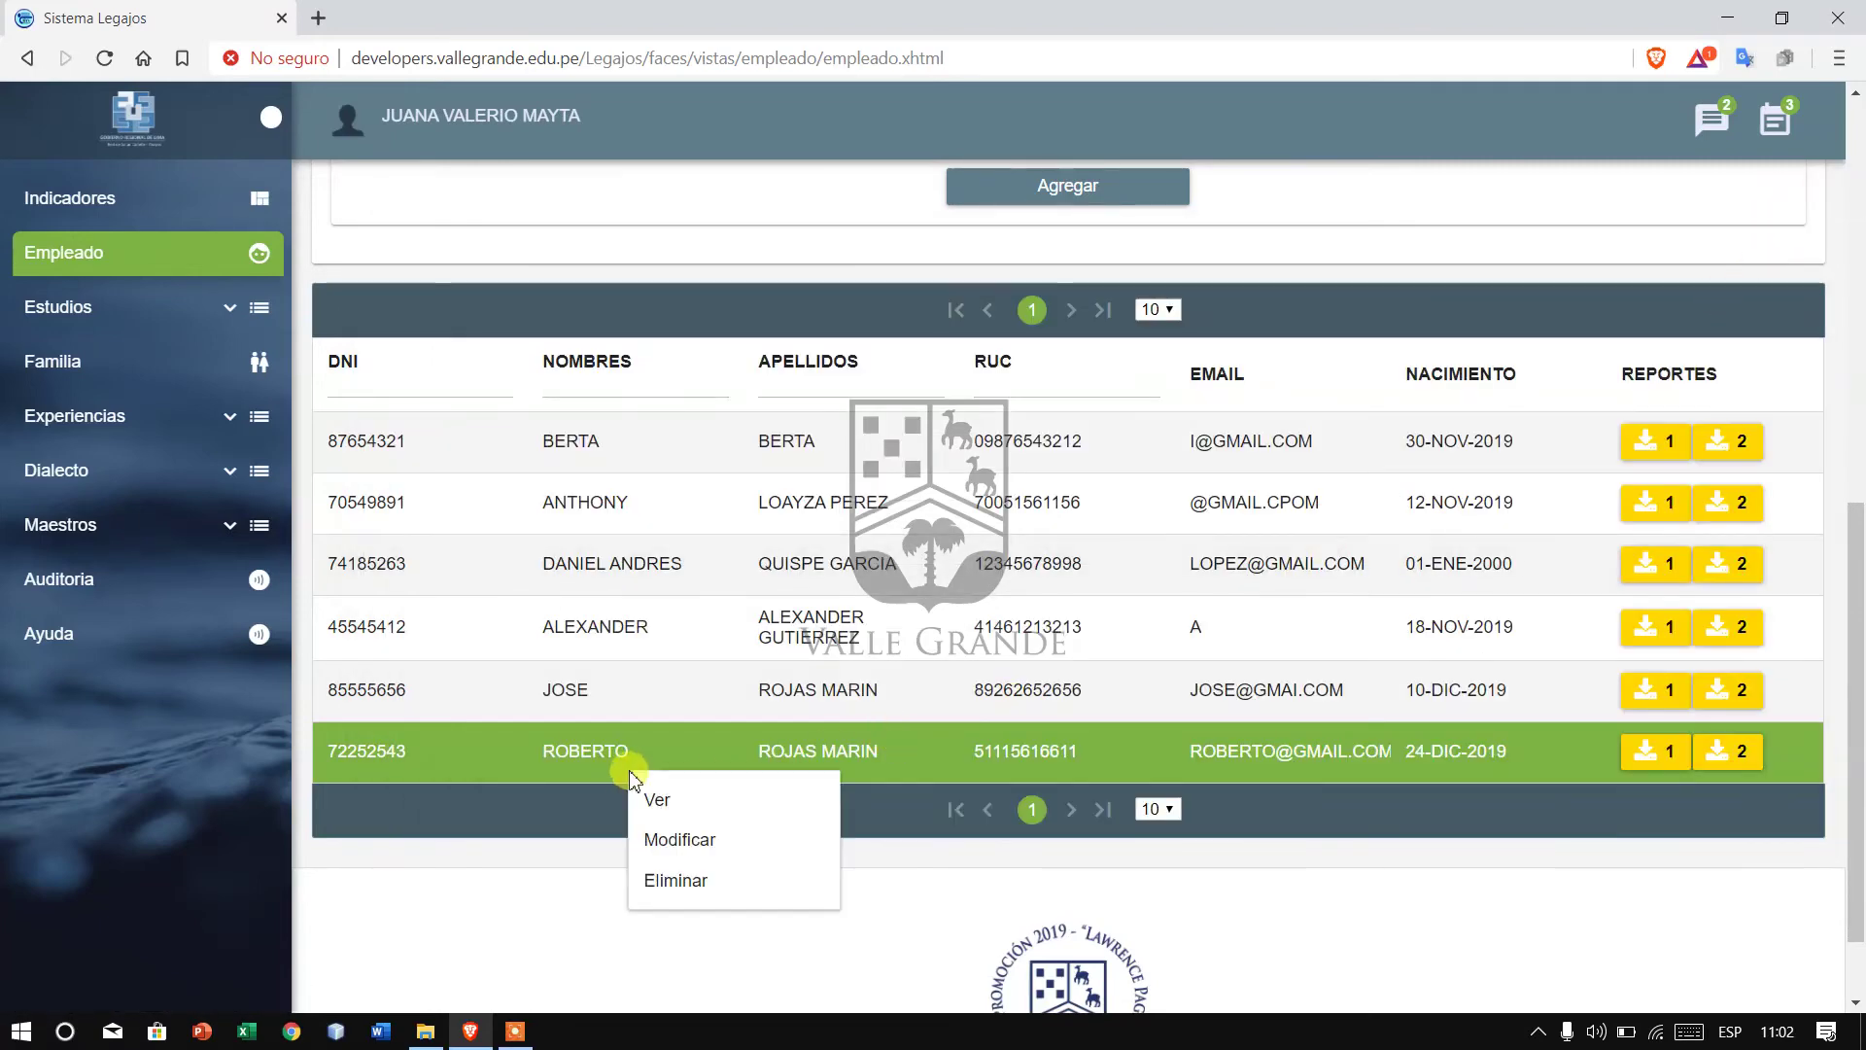
click(686, 880)
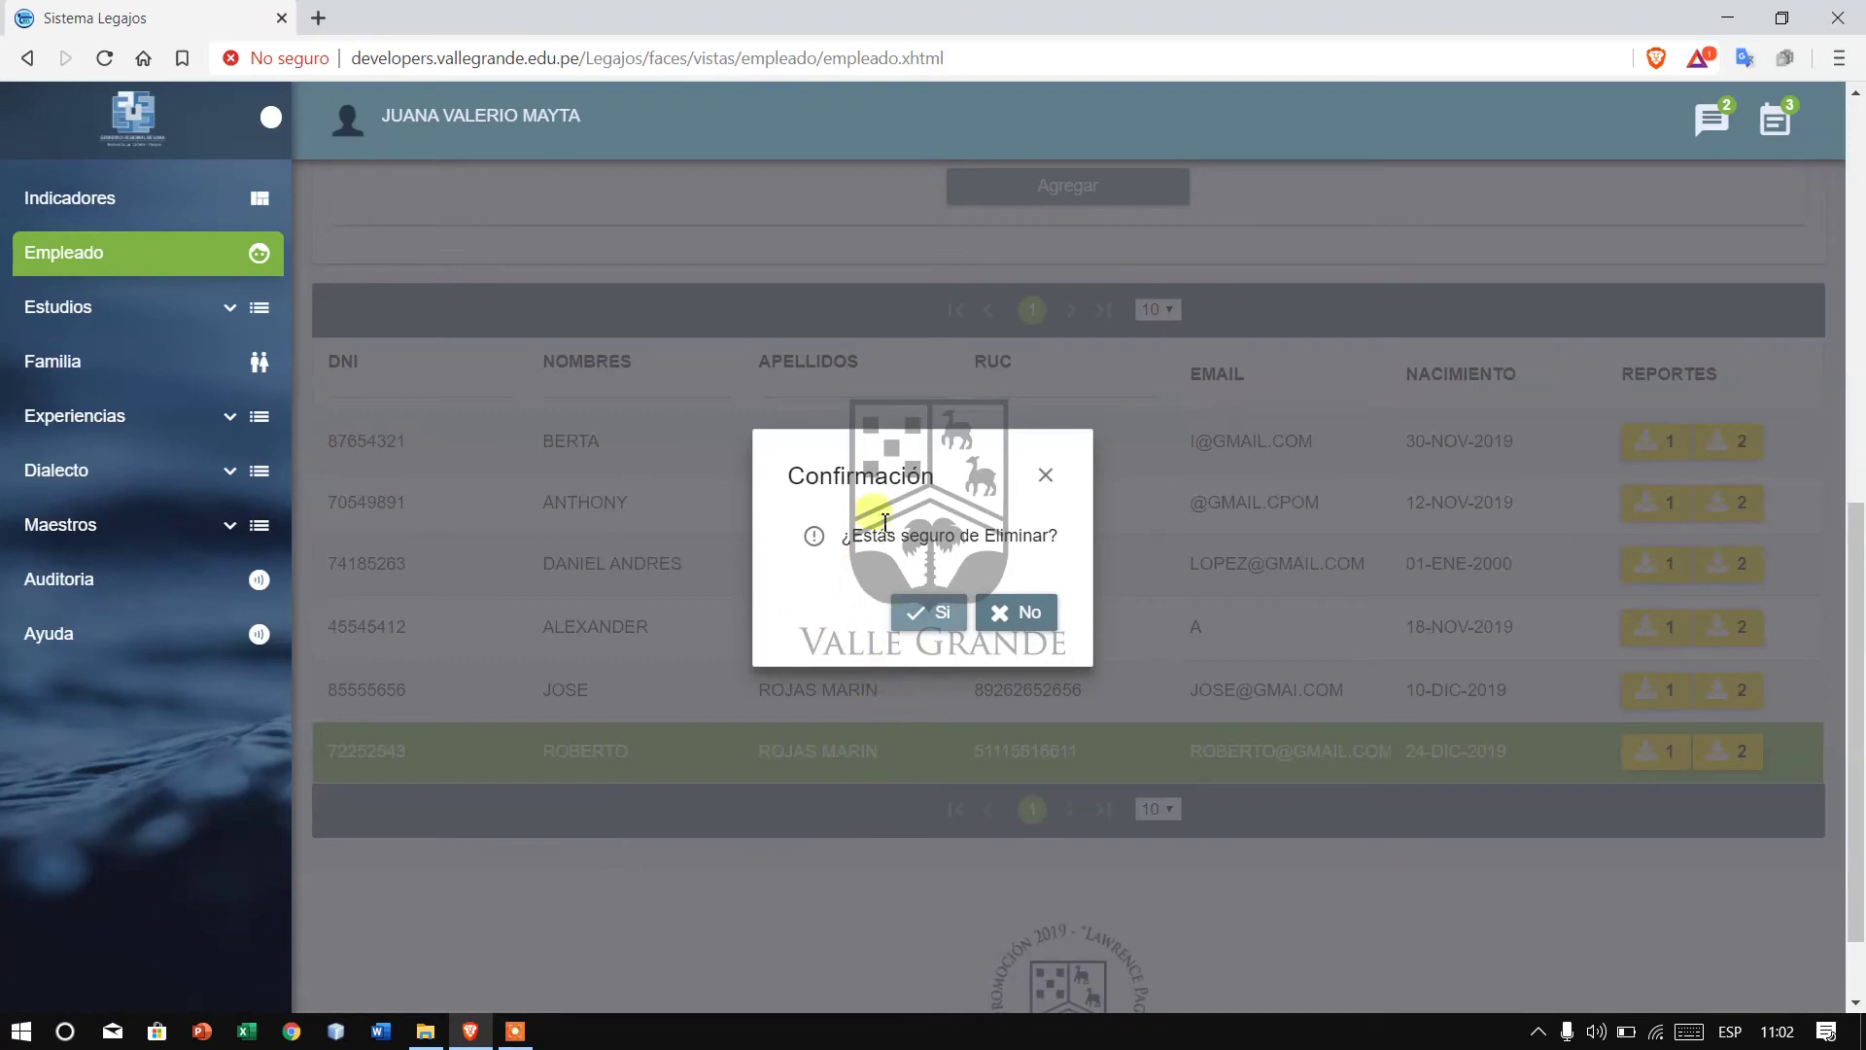
click(1044, 477)
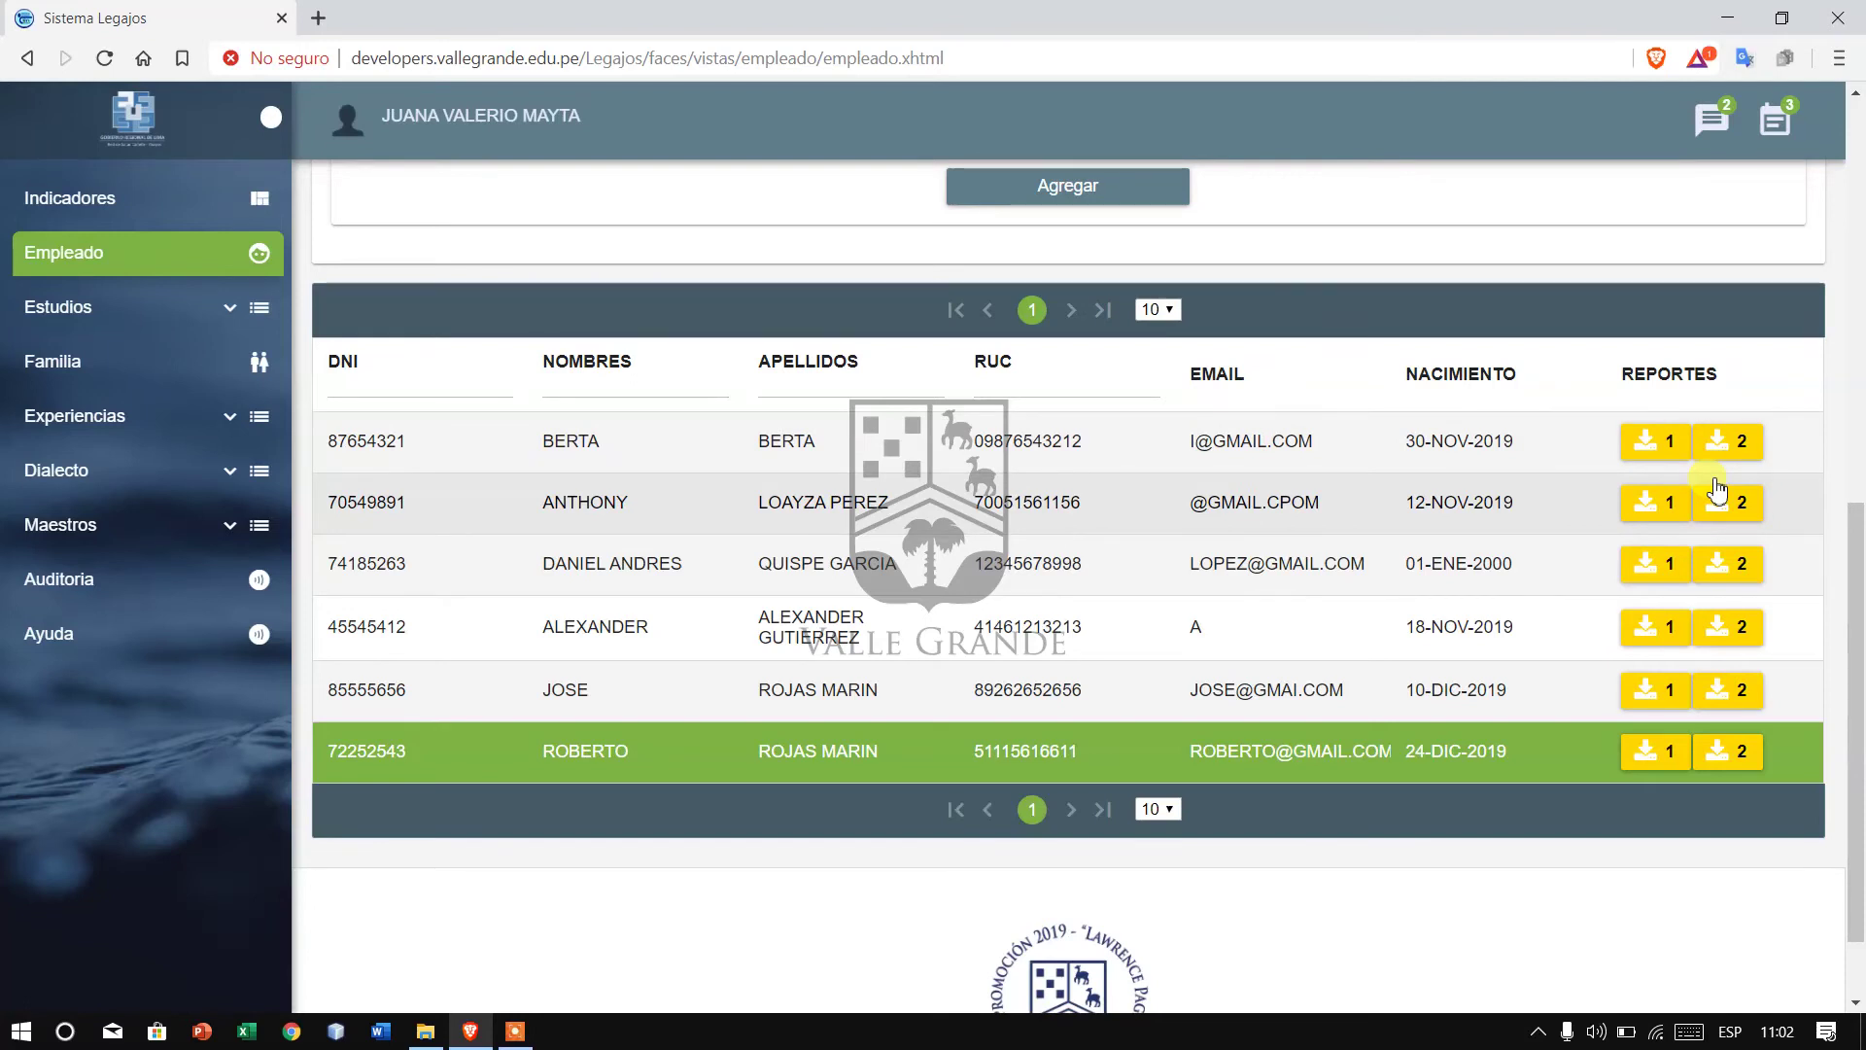
- Download report 1 for the first listed employee to the Escritorio folder and read through the opened PDF
click(1681, 447)
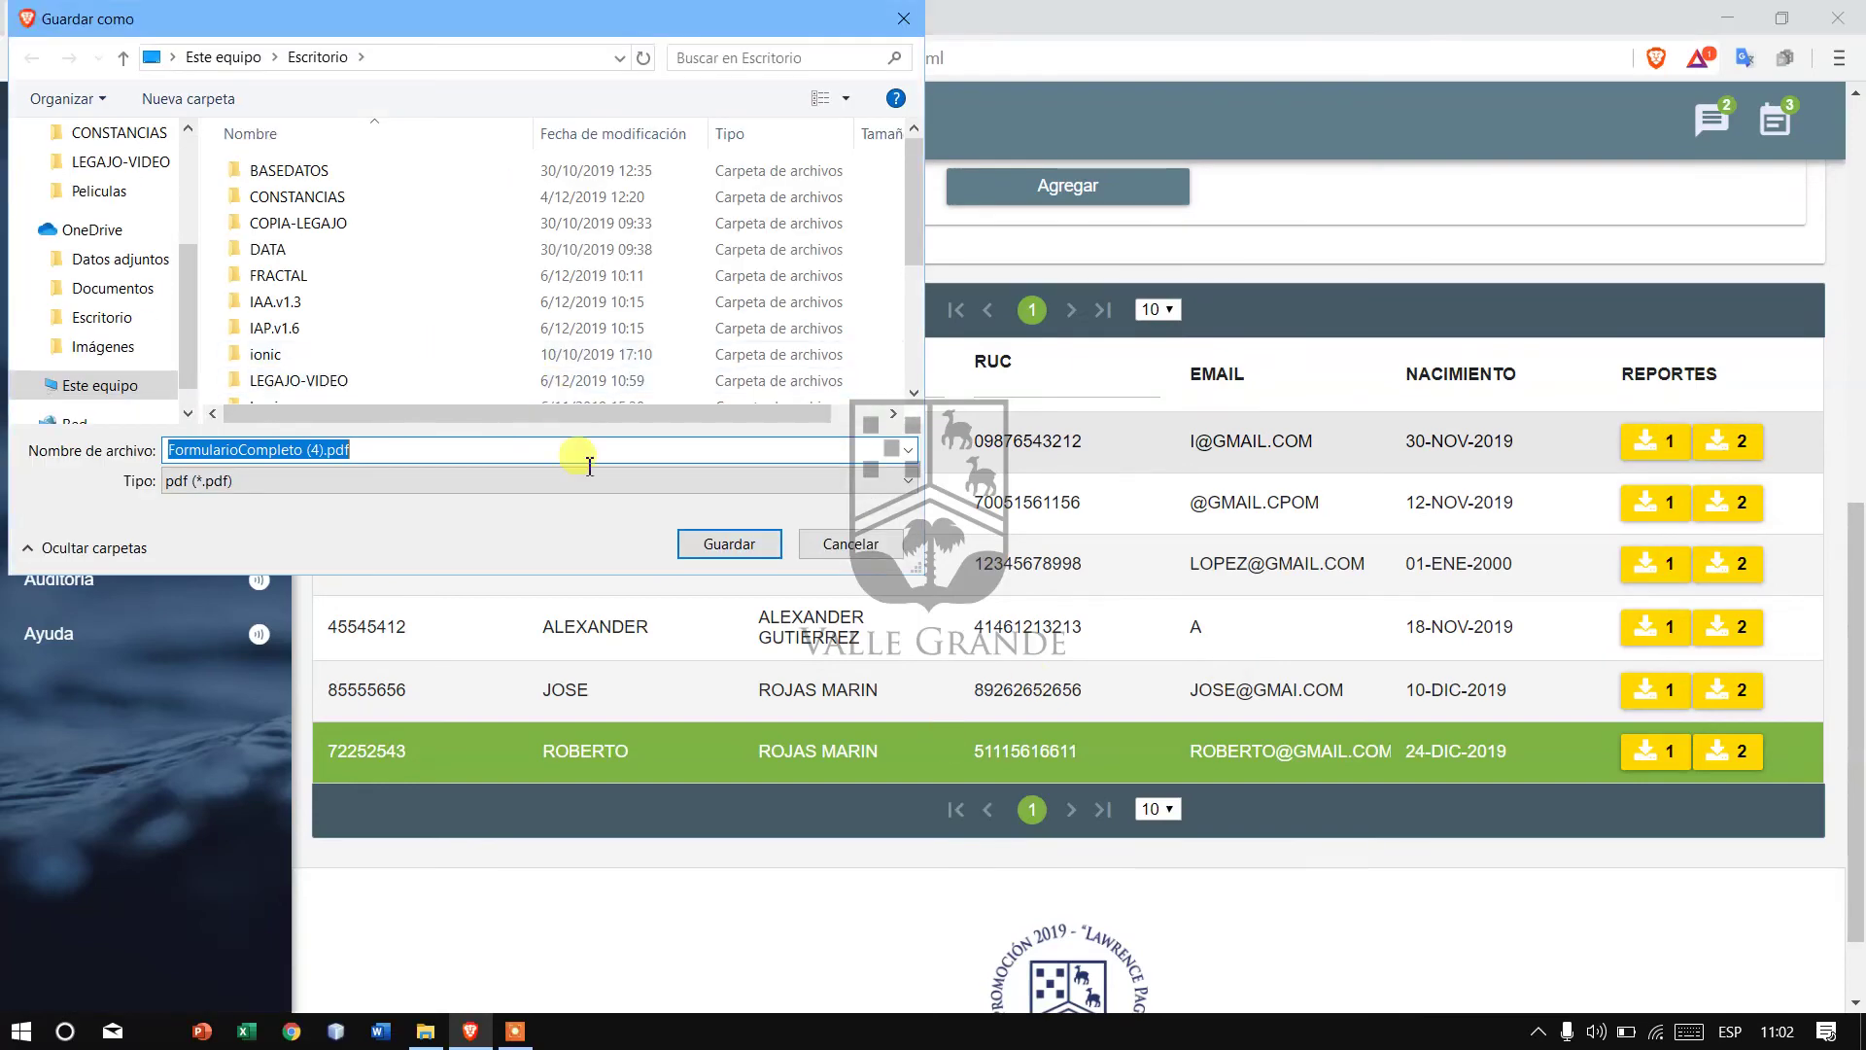
click(714, 542)
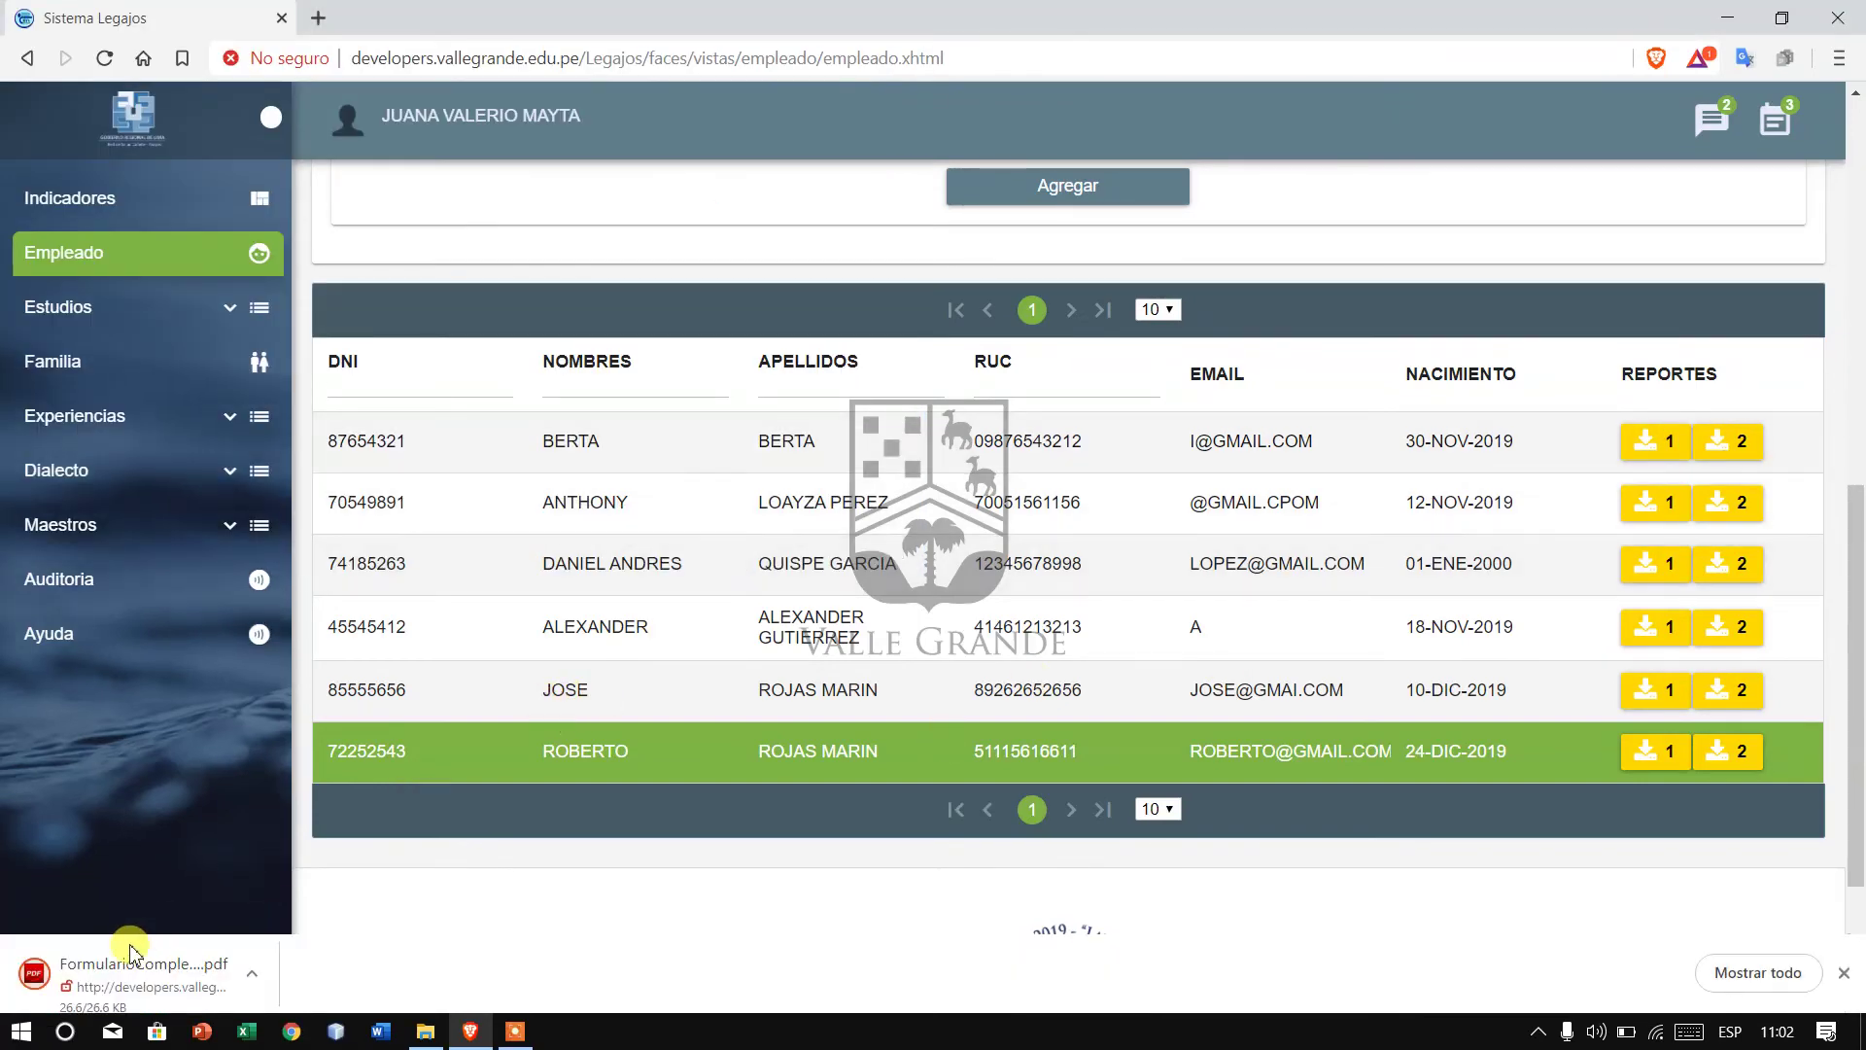
click(129, 950)
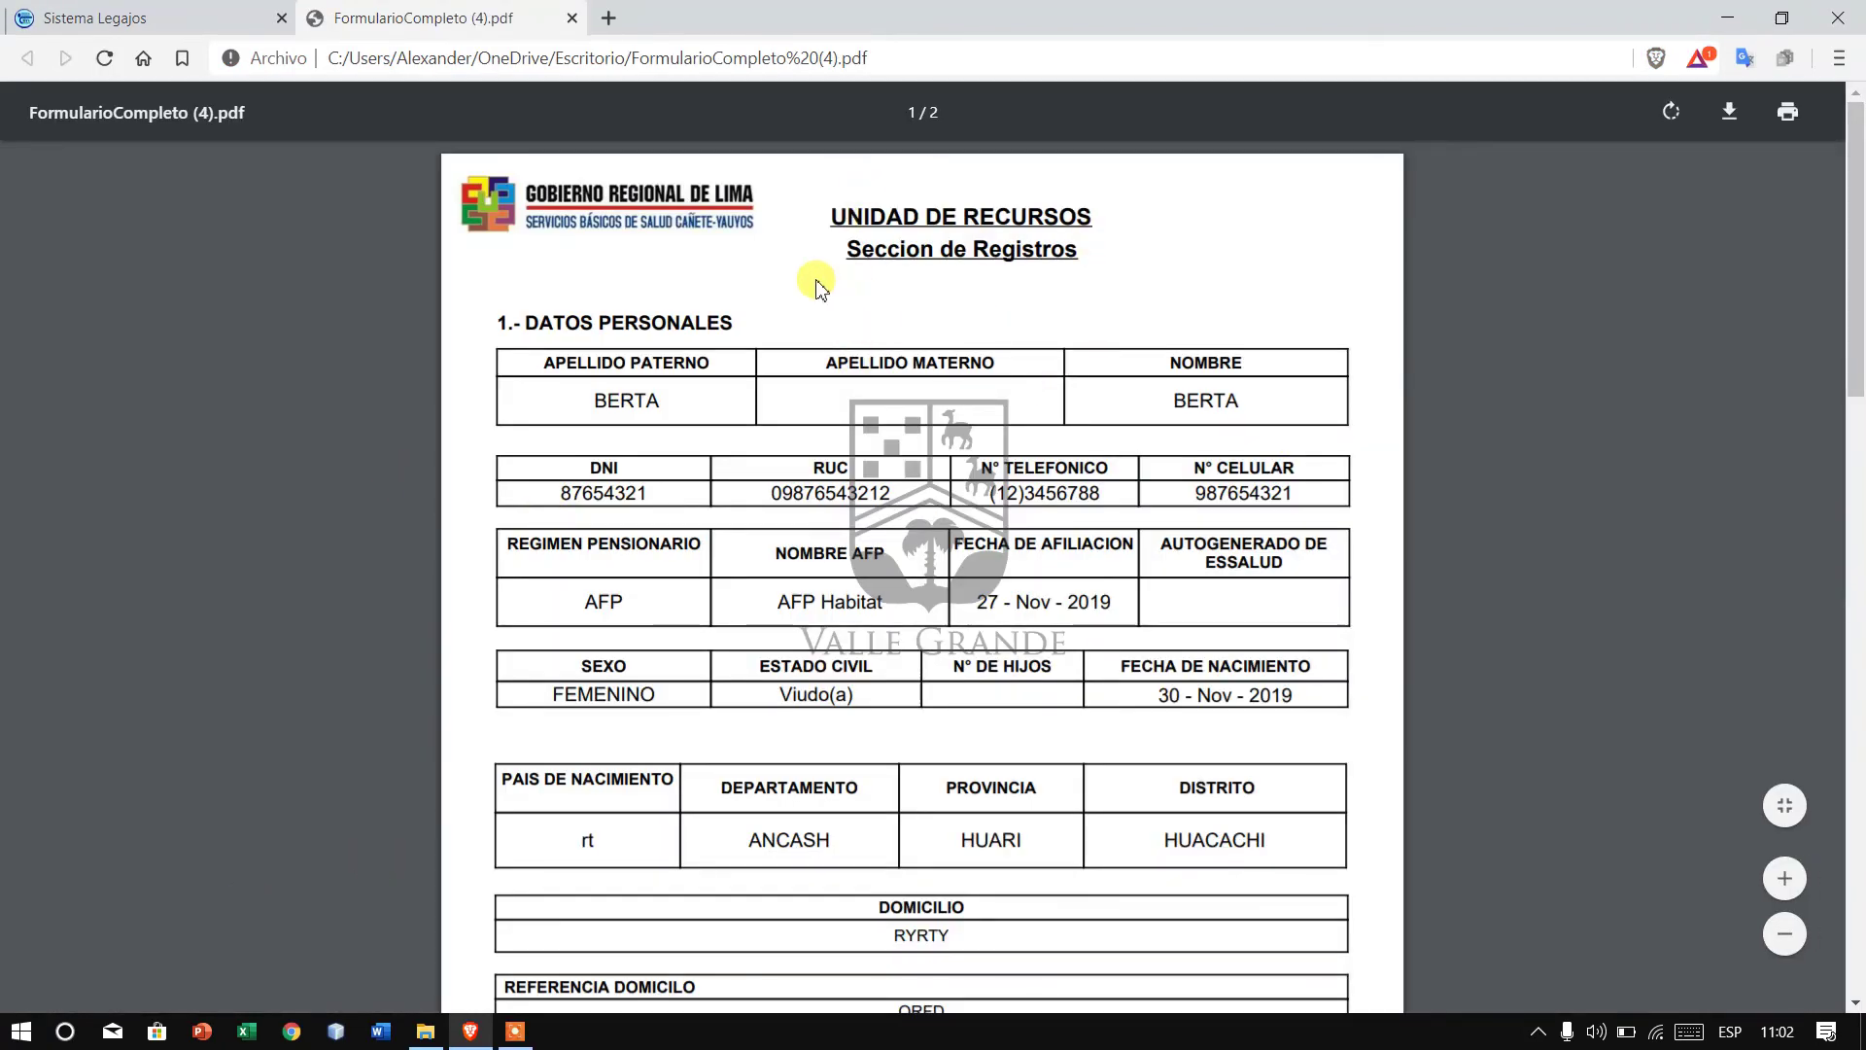
scroll(976, 251, down, 3)
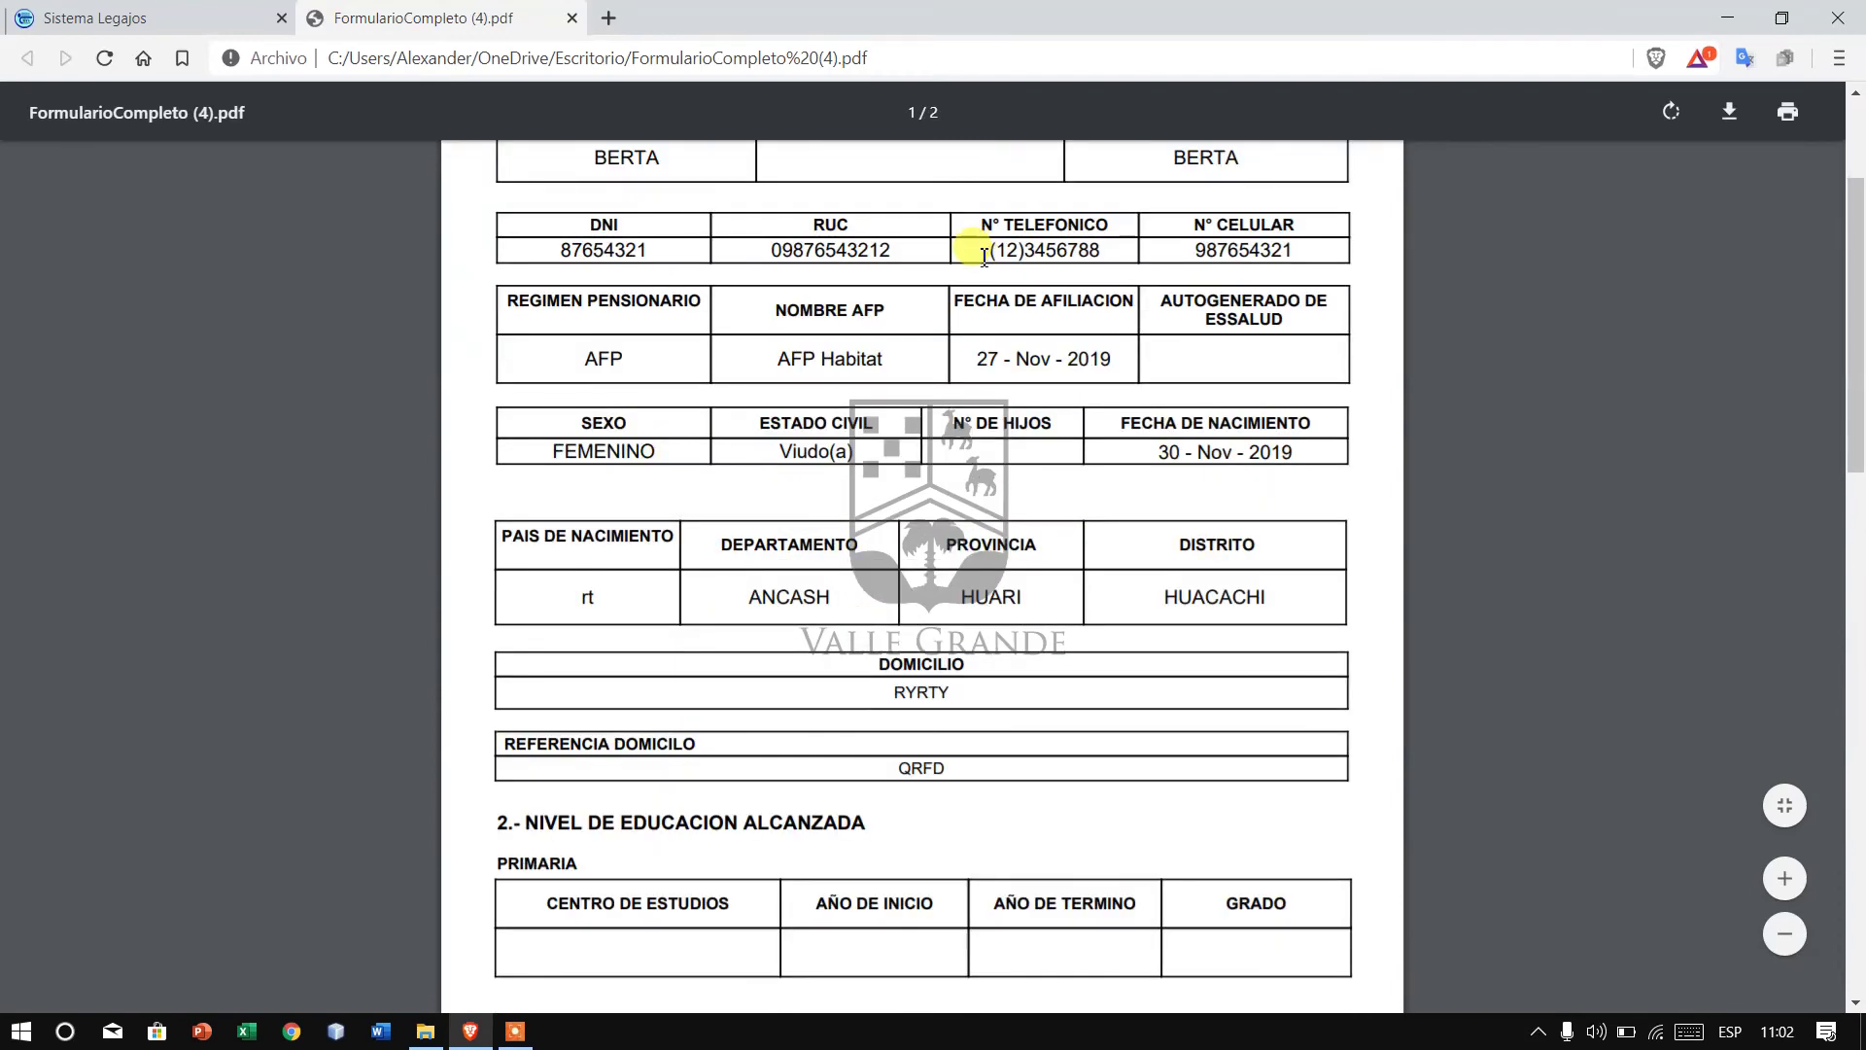
scroll(982, 257, up, 3)
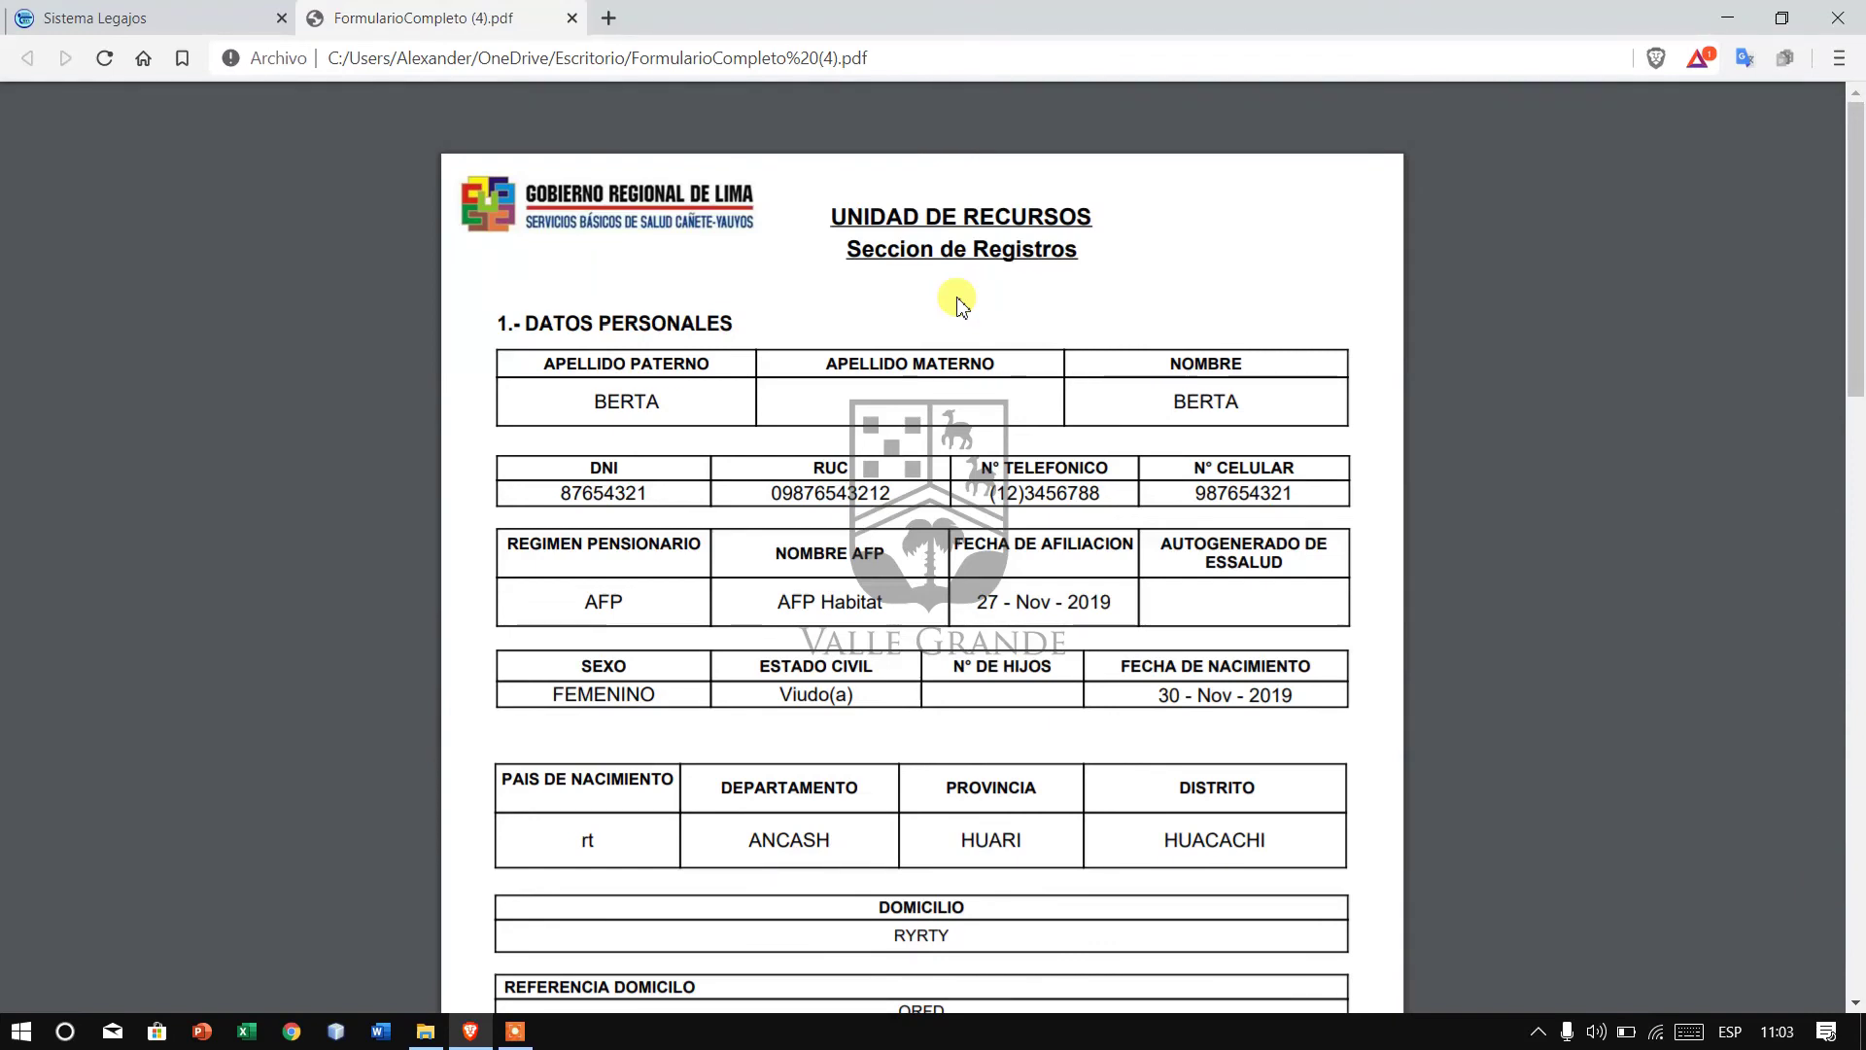
scroll(960, 303, down, 15)
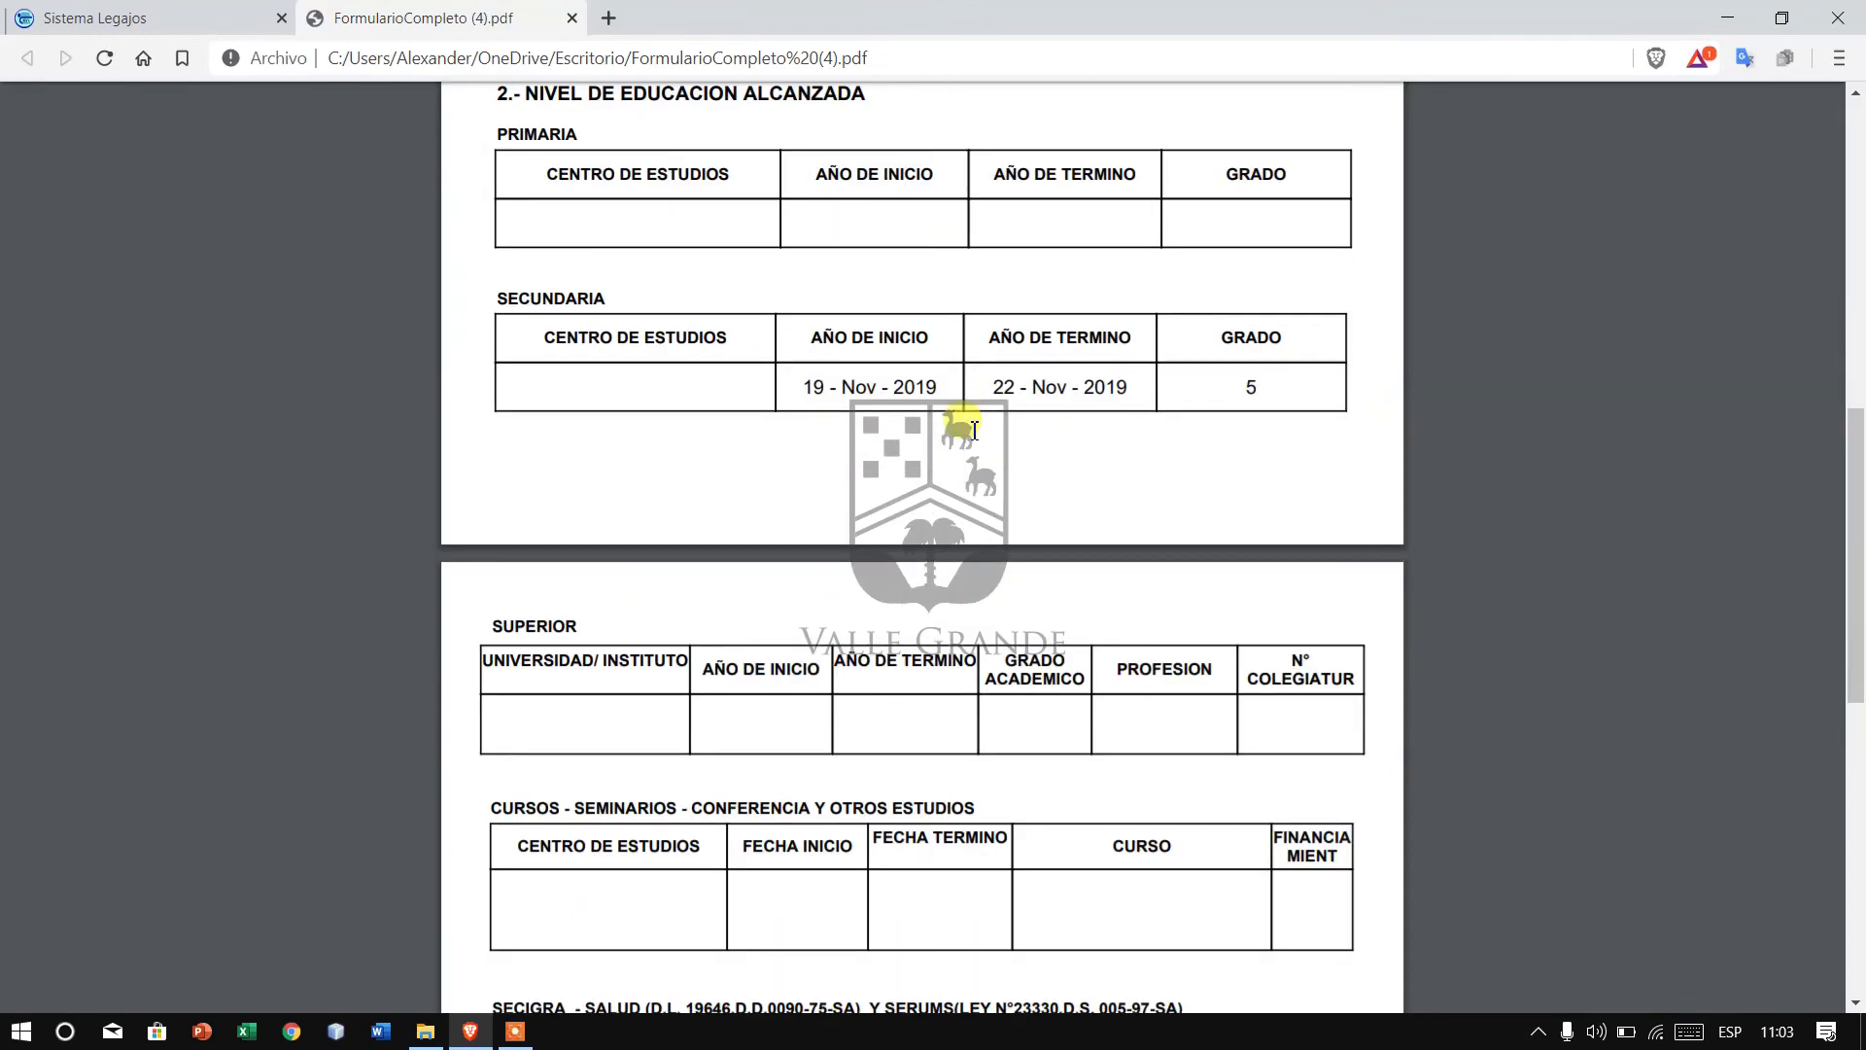
scroll(977, 457, down, 3)
scroll(977, 456, up, 15)
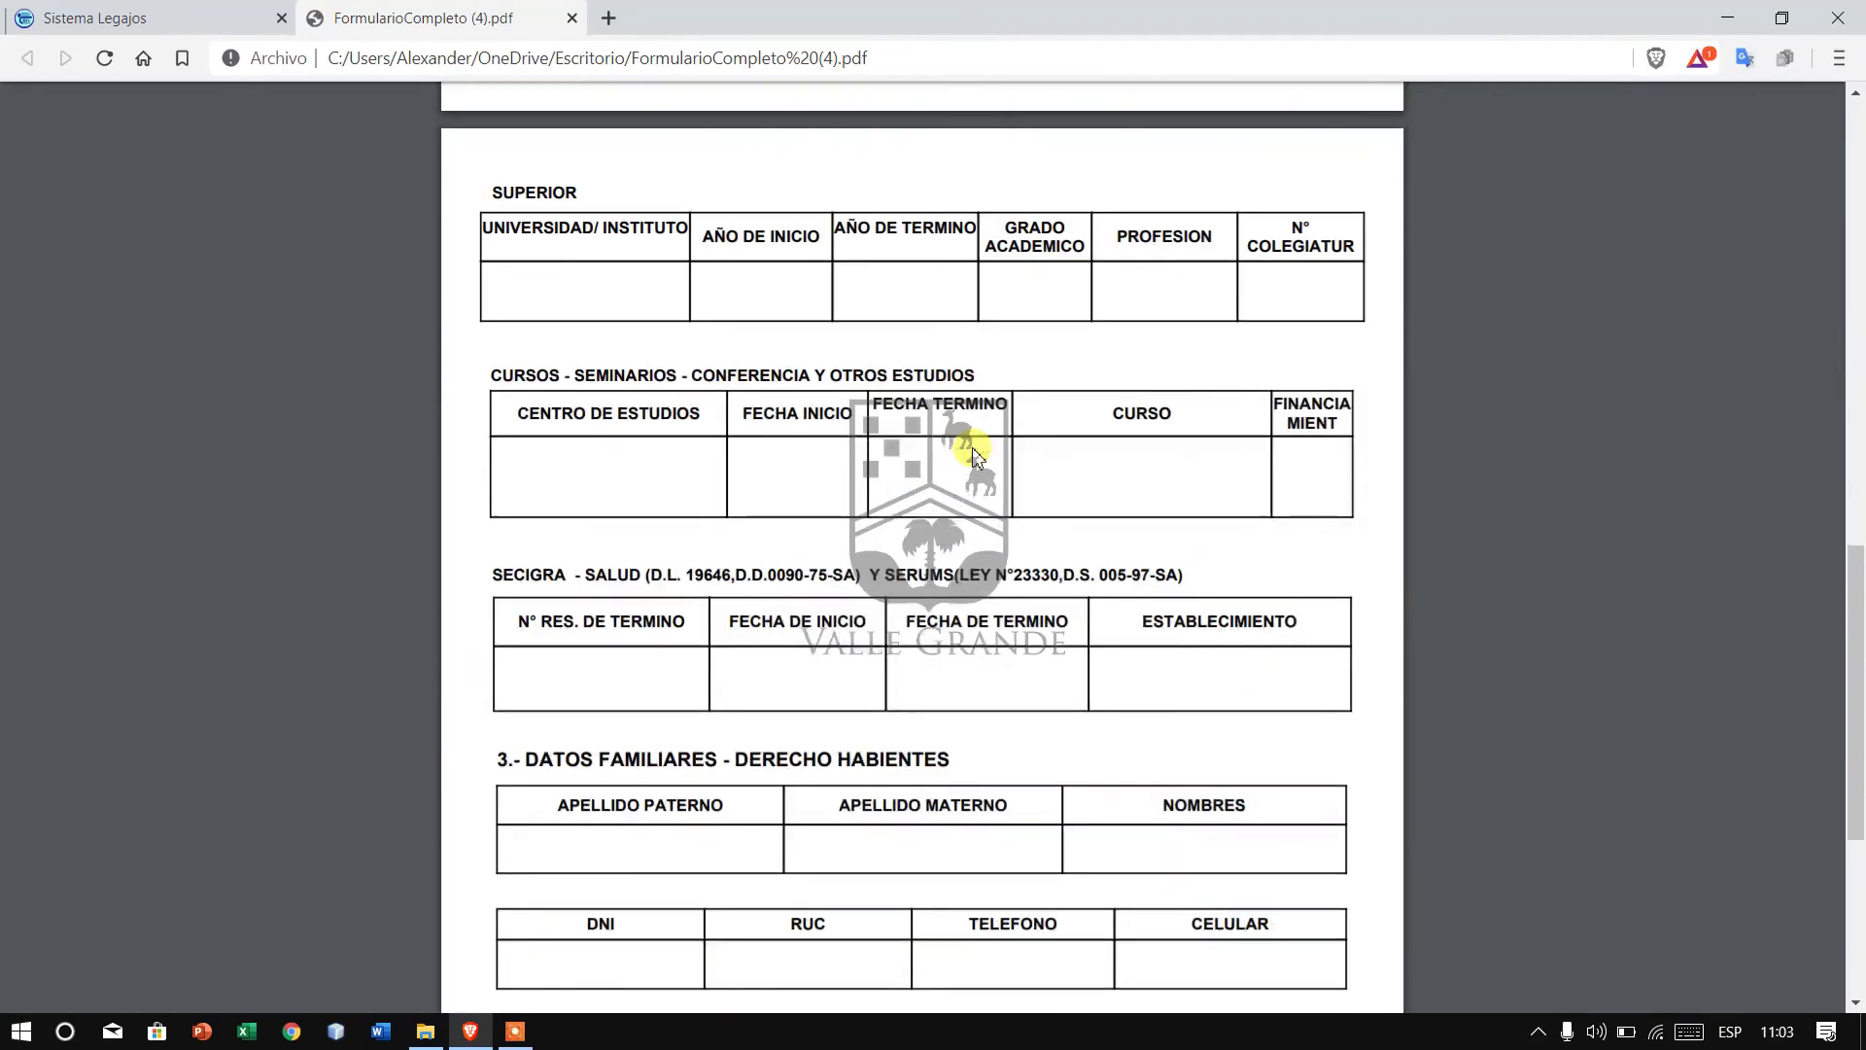
scroll(976, 457, up, 5)
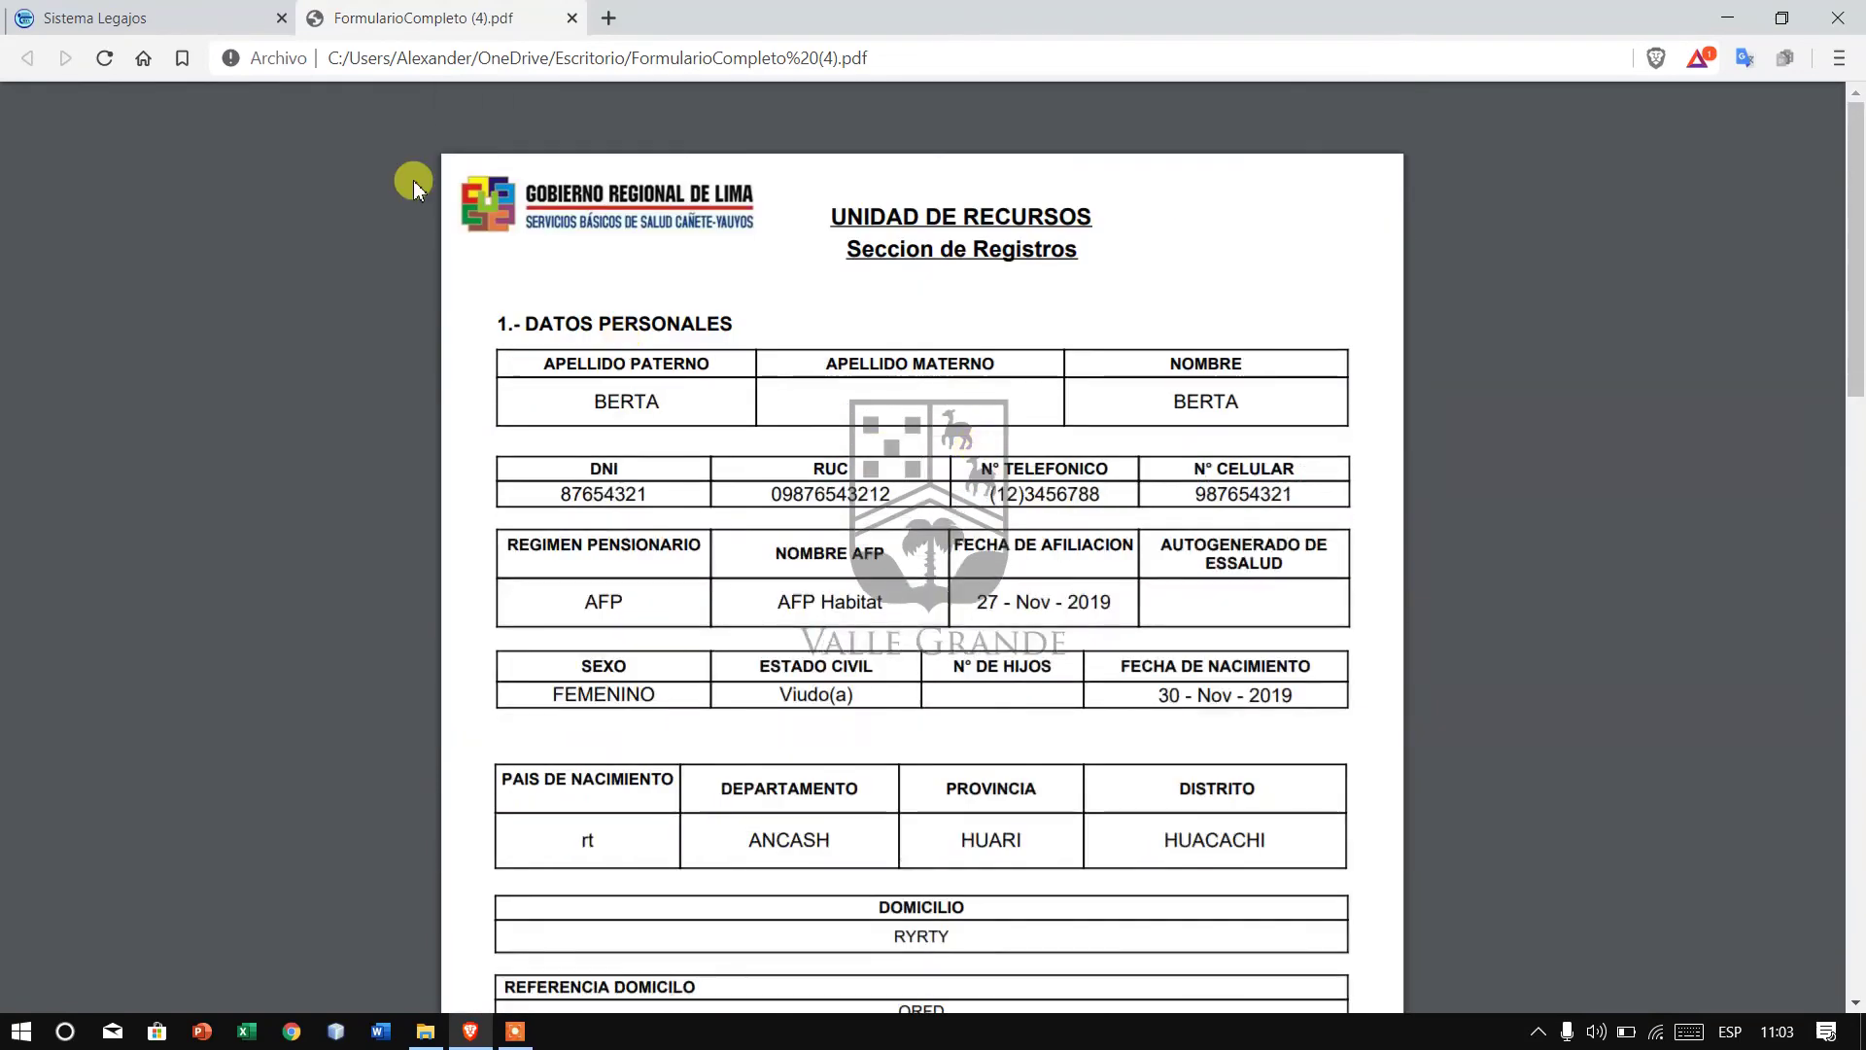
- Return to the employee list, download report 2 for the first listed employee to Escritorio, and look over the opened PDF
click(139, 15)
click(1745, 445)
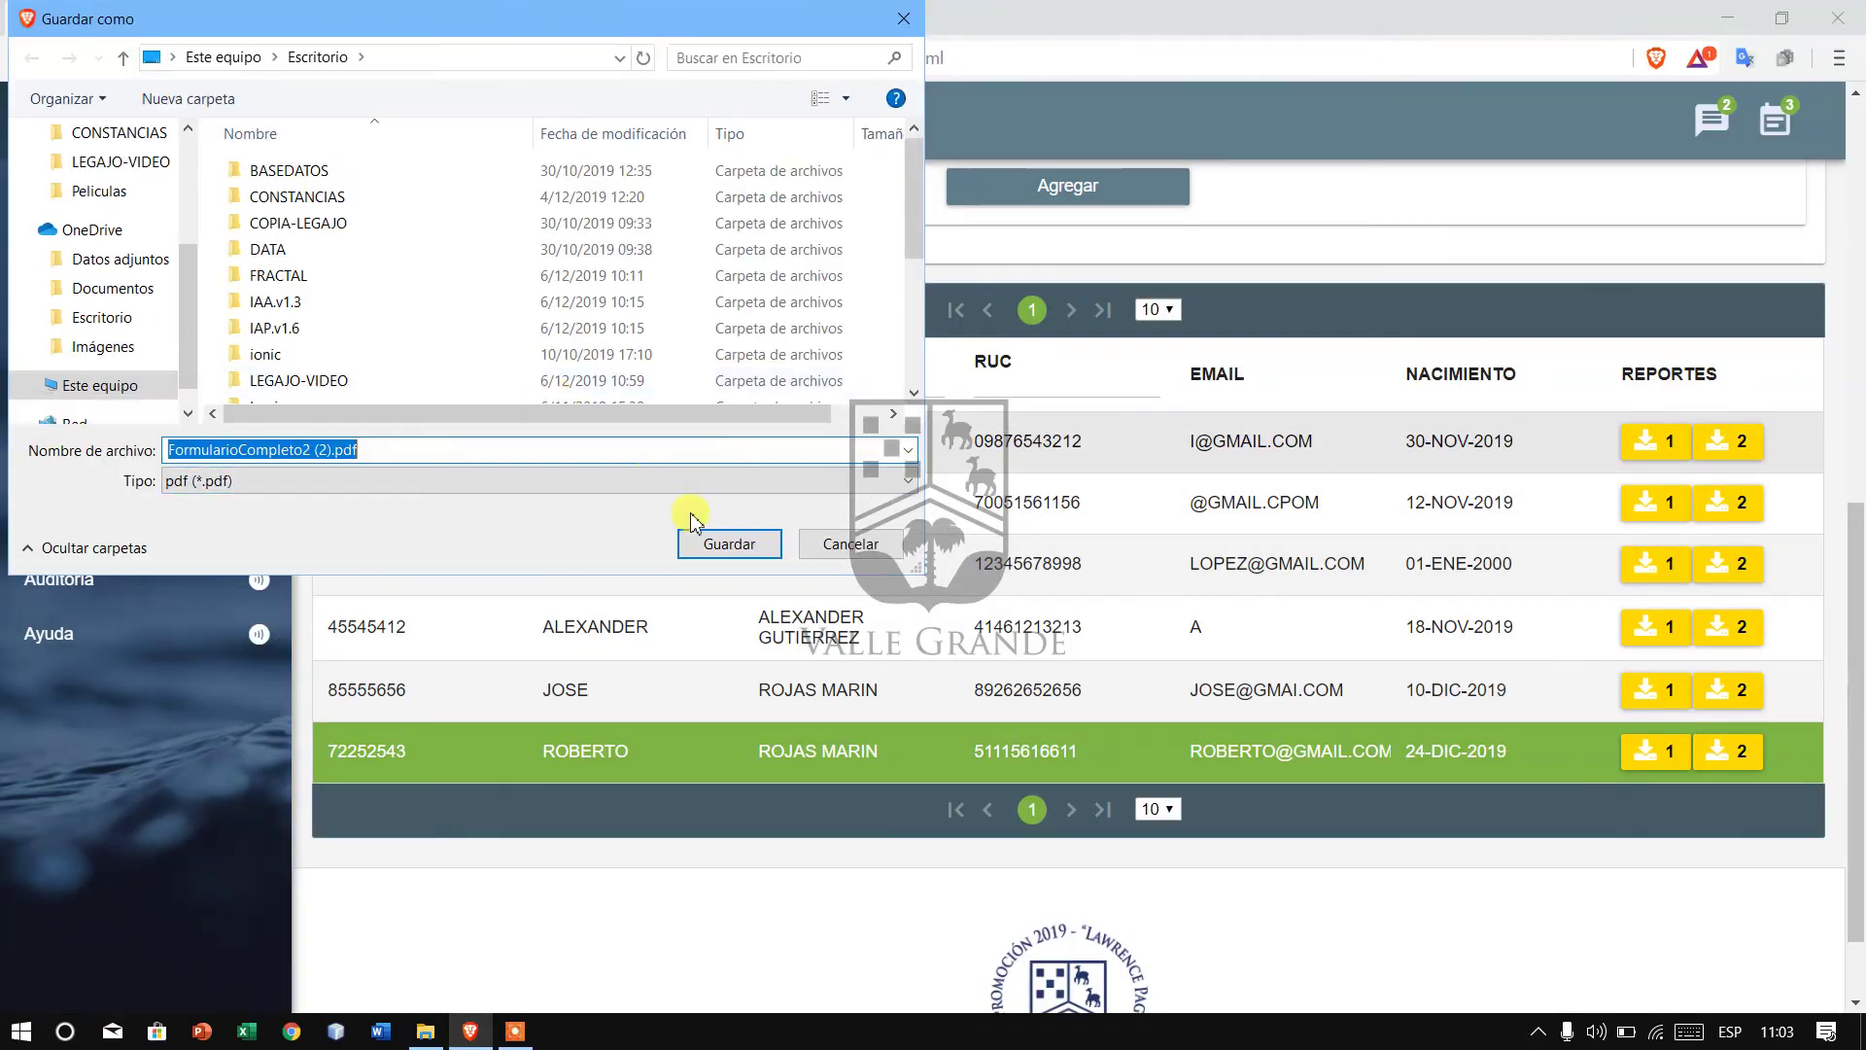
click(729, 541)
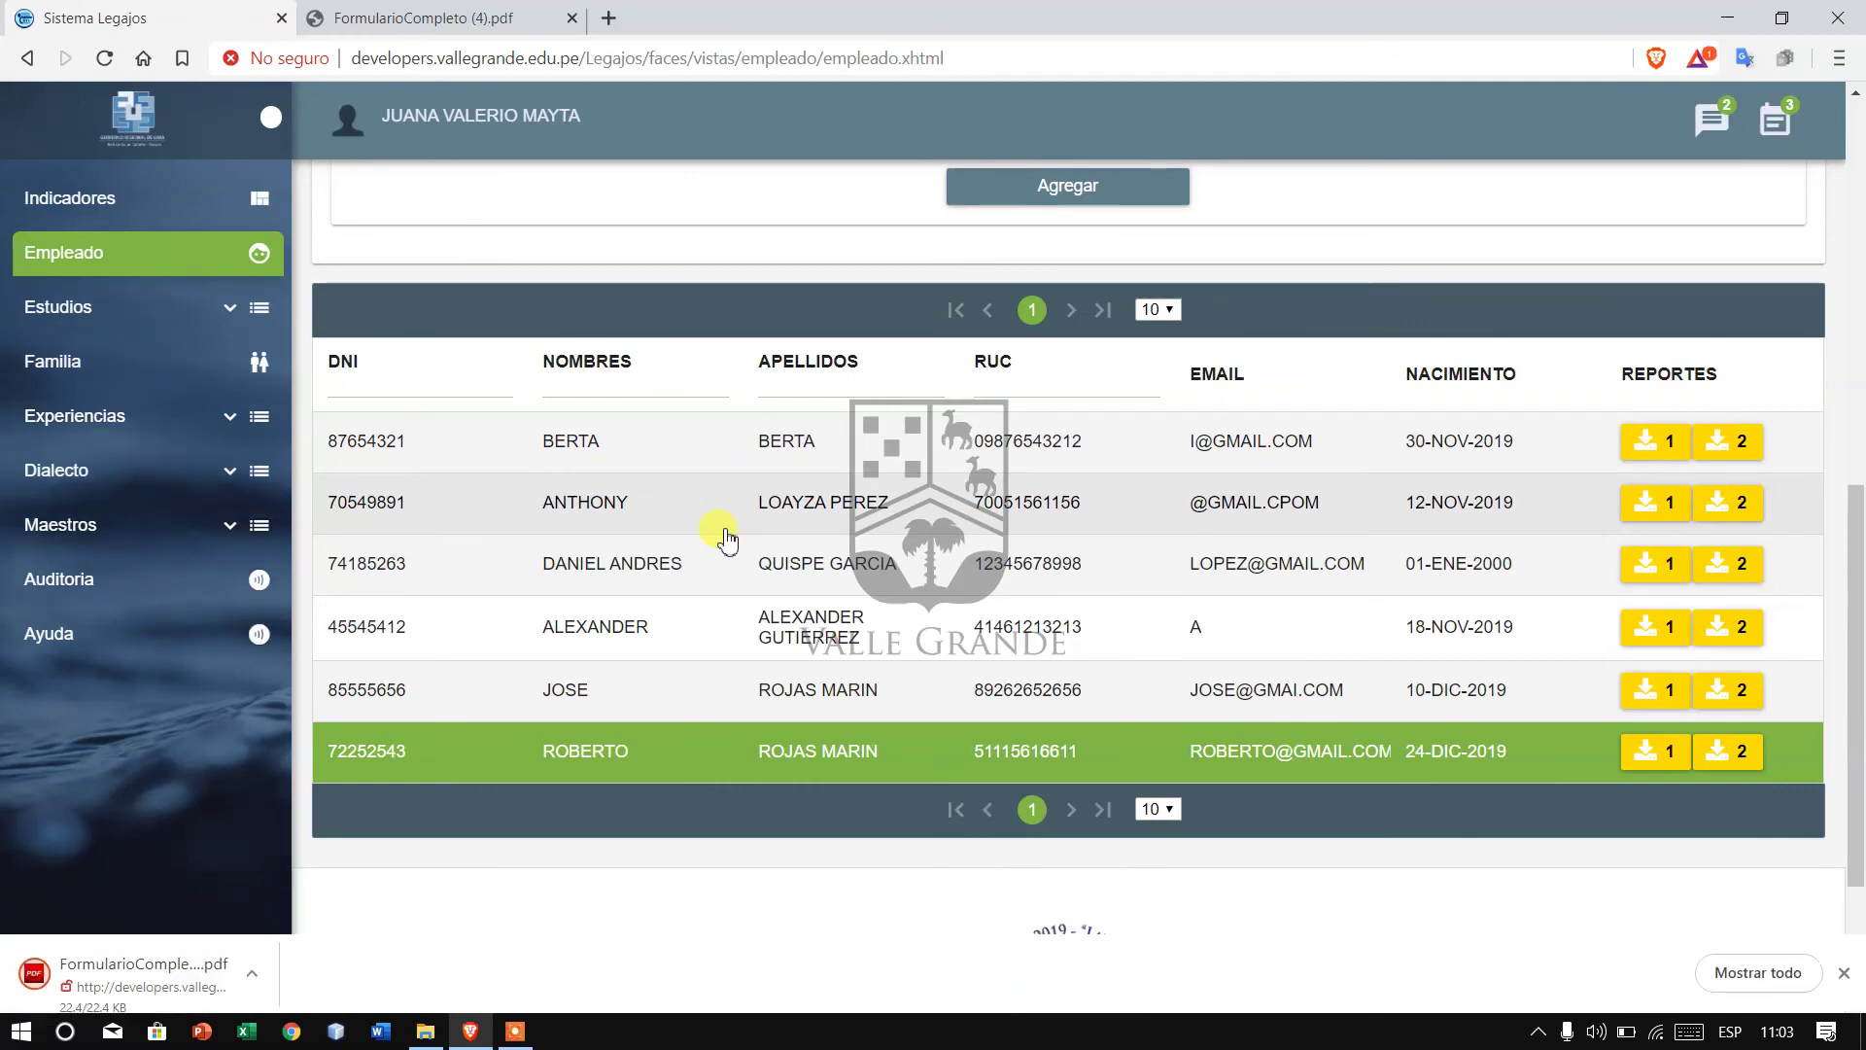
click(156, 949)
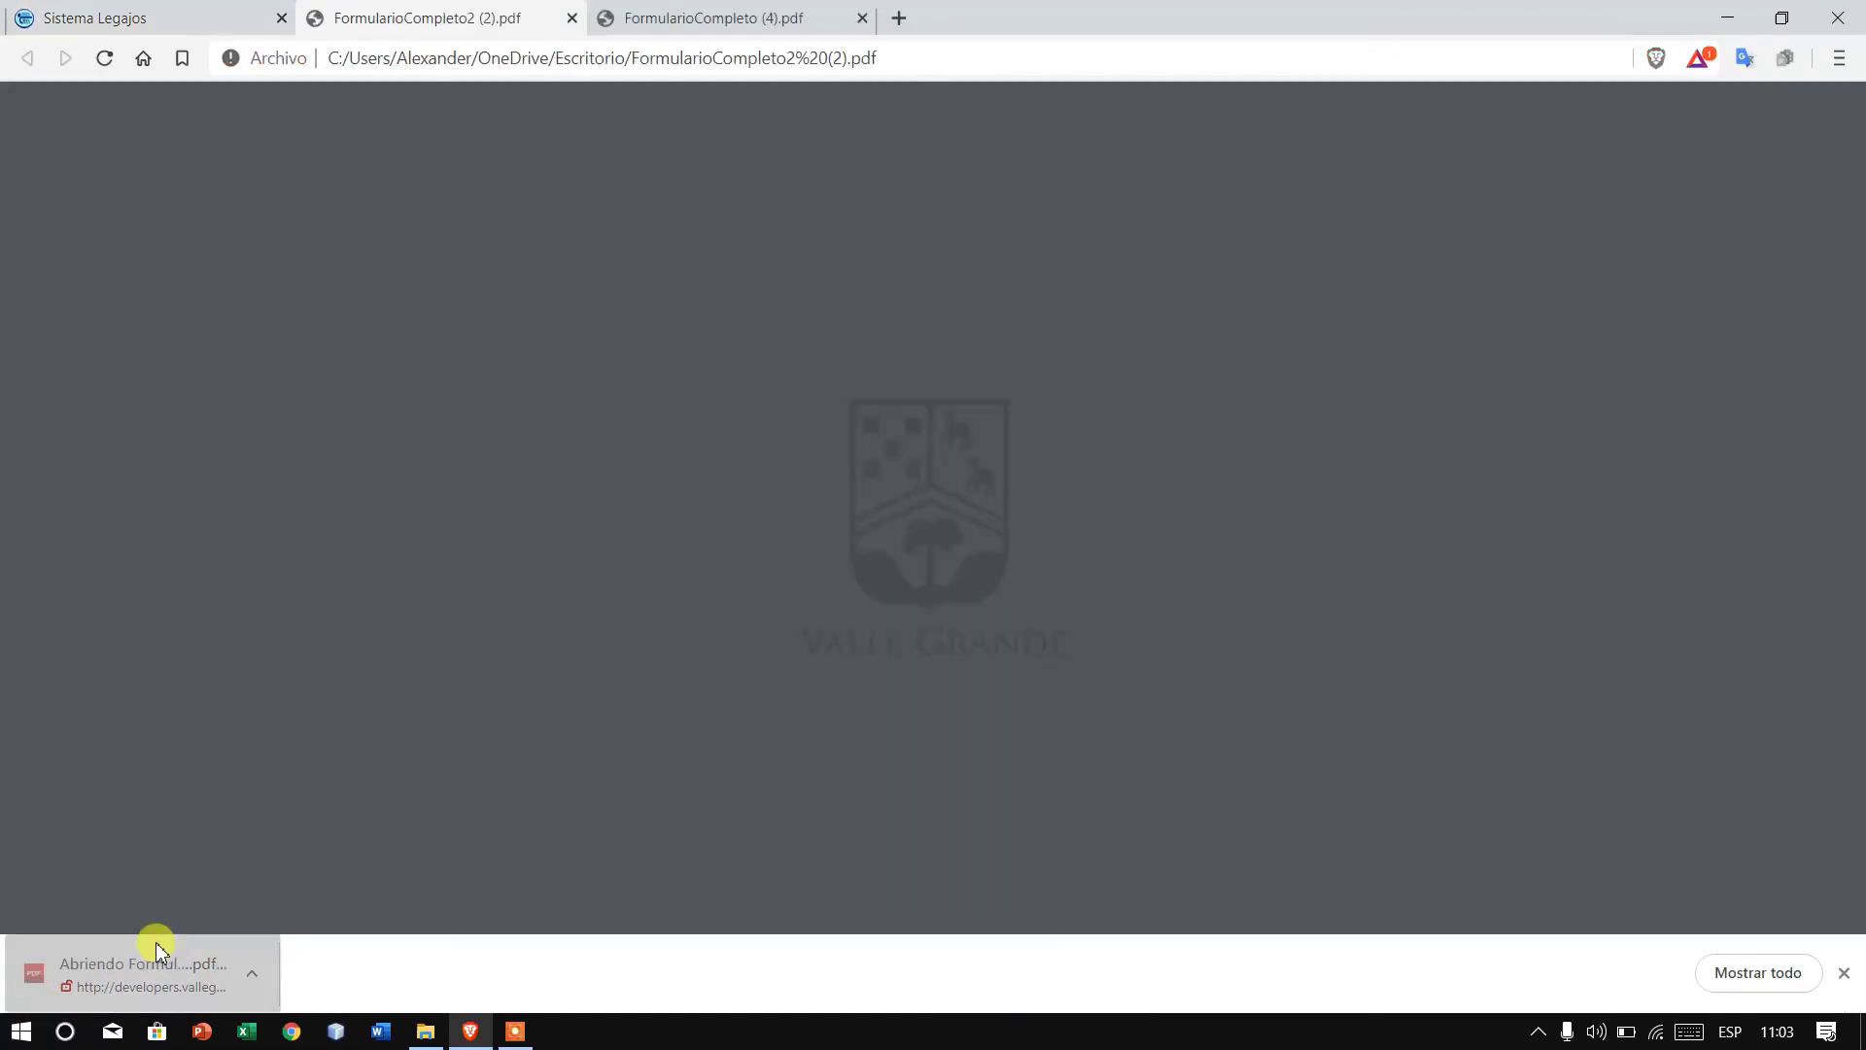
scroll(579, 808, down, 4)
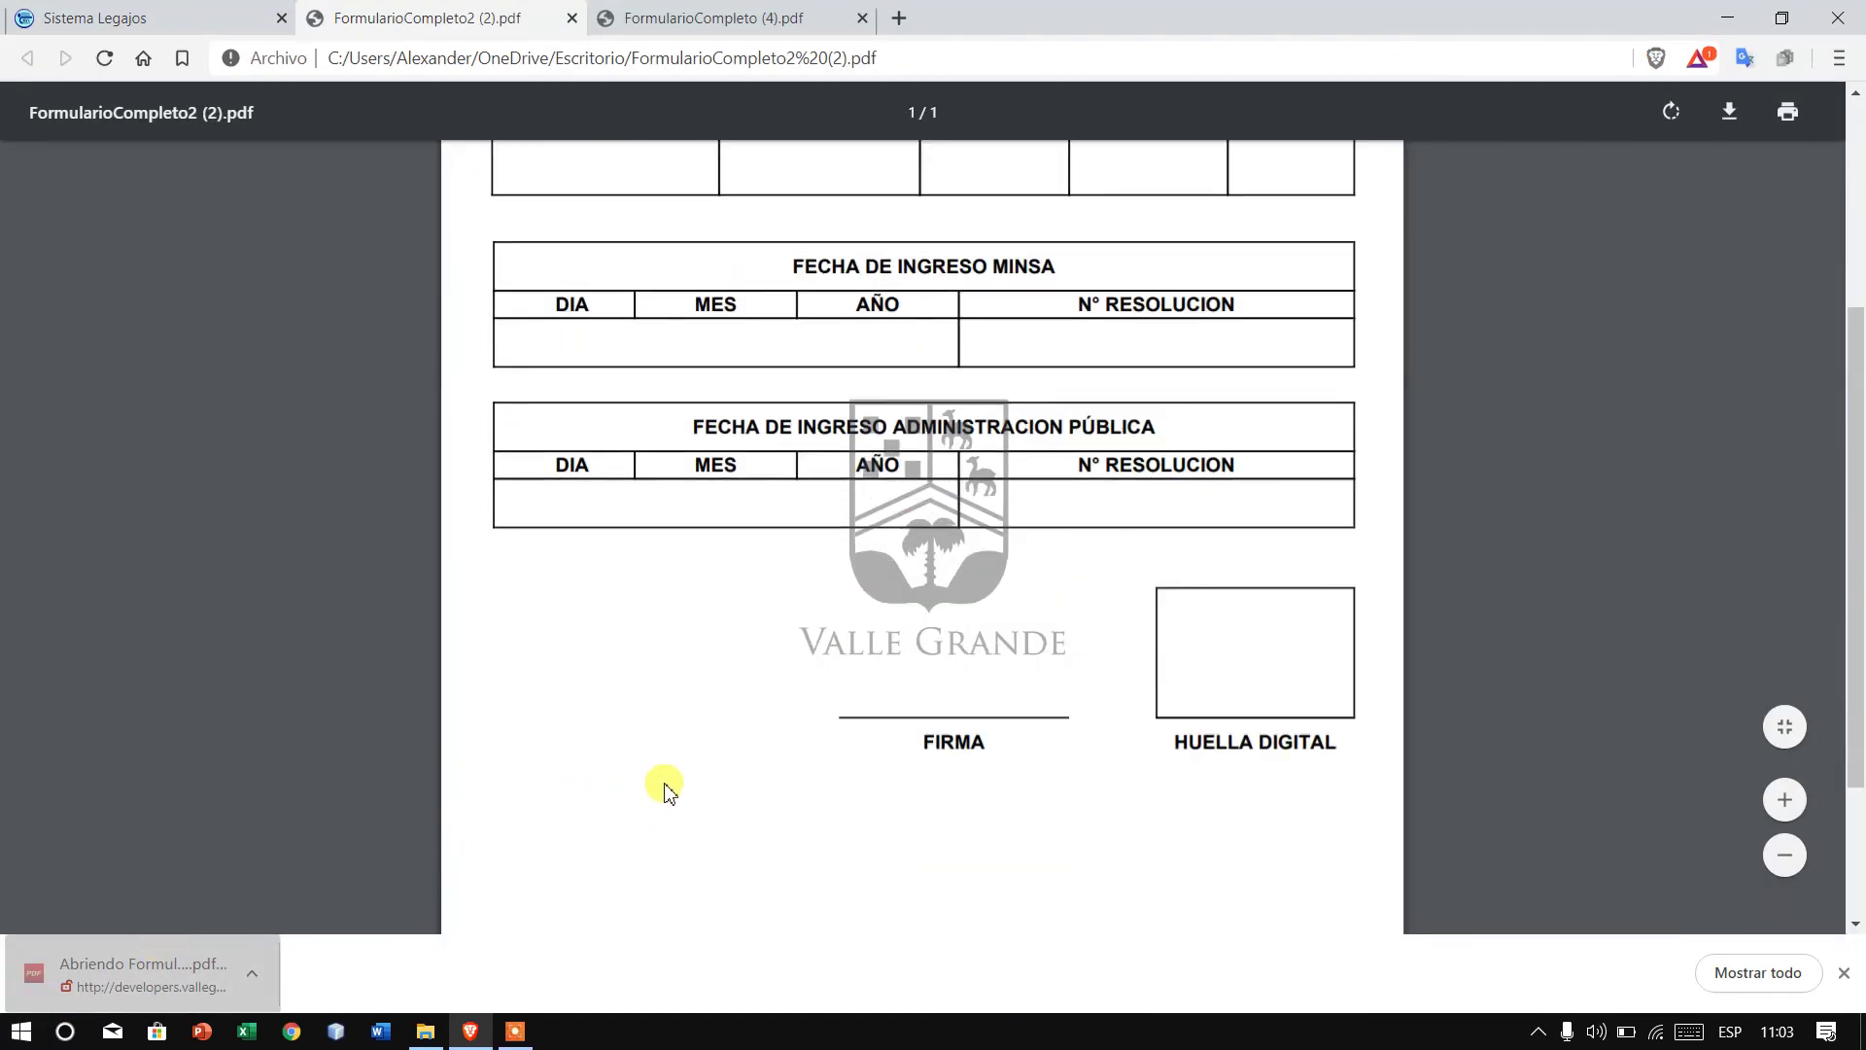
scroll(658, 783, up, 3)
scroll(664, 788, down, 1)
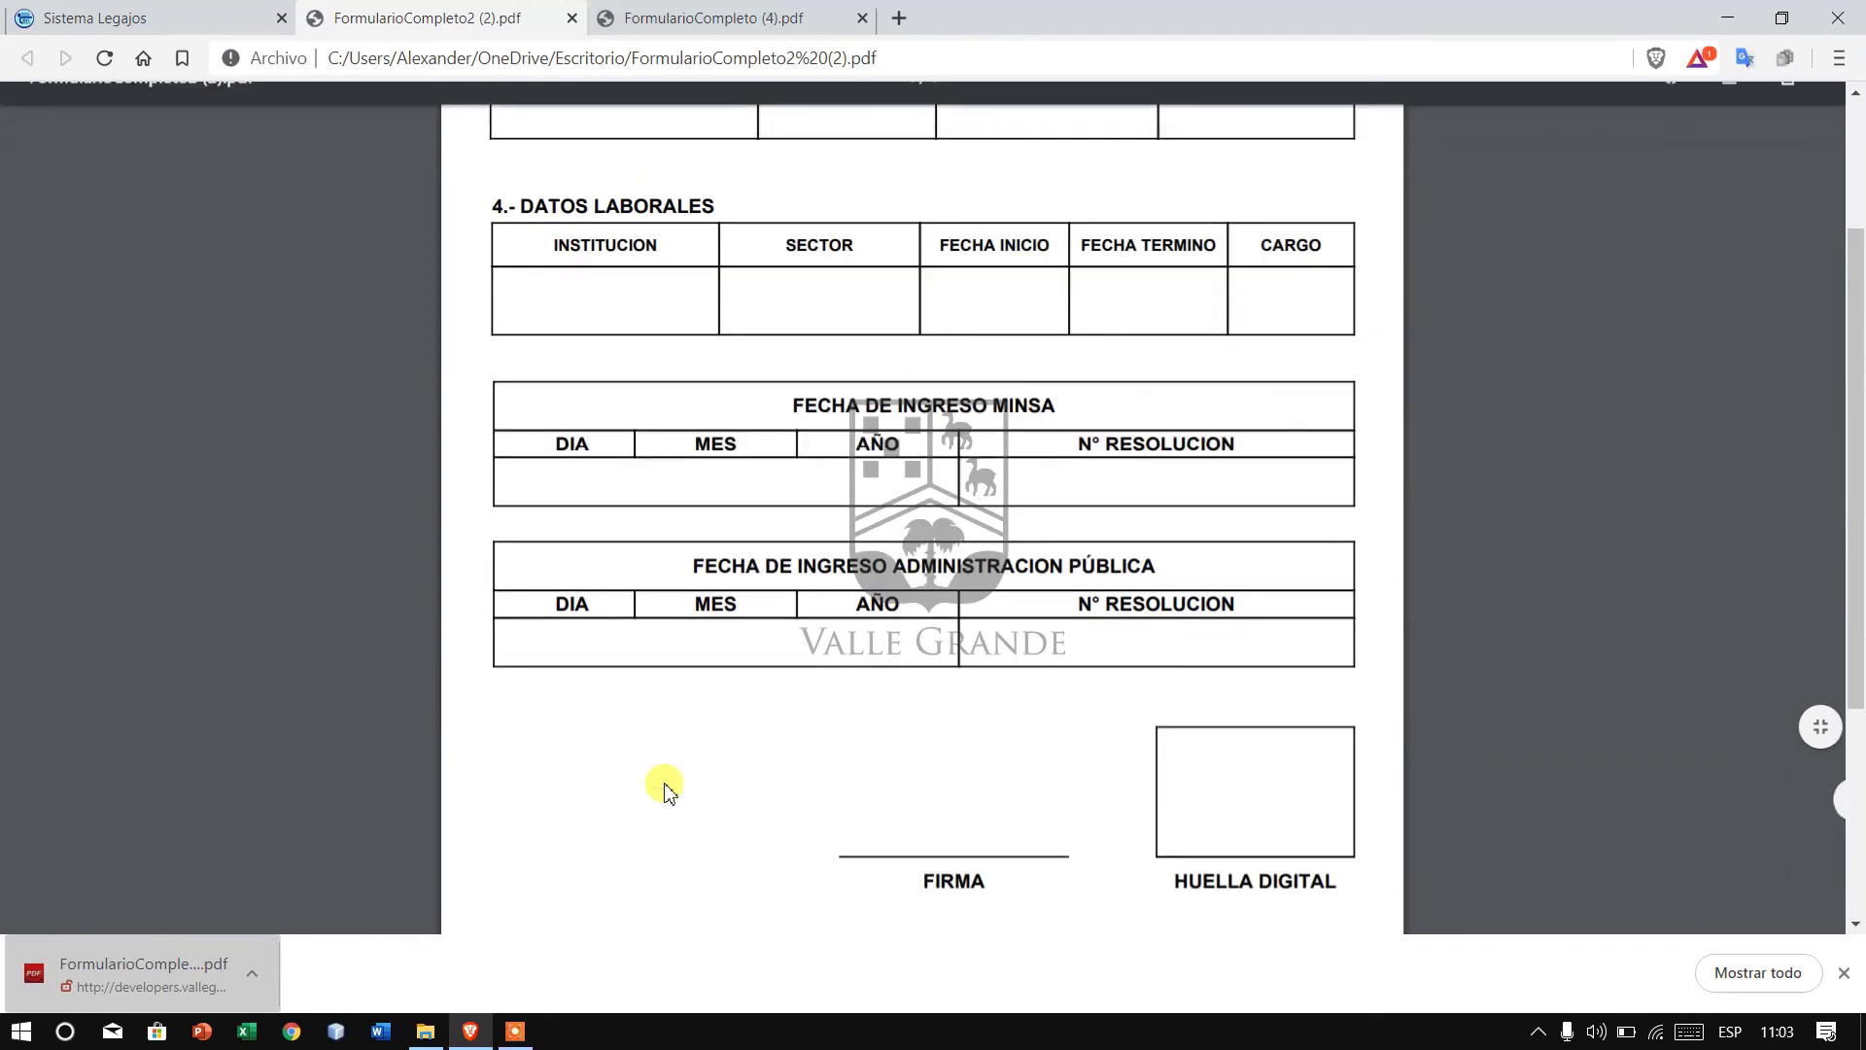